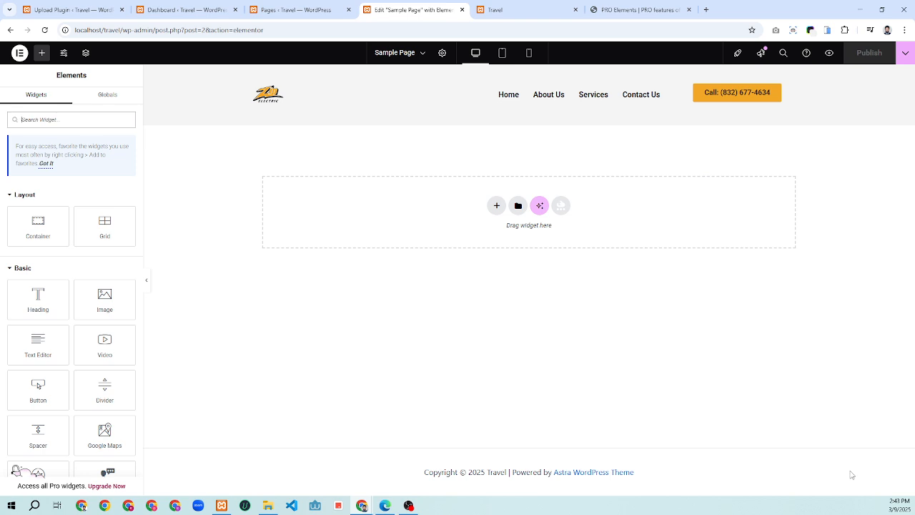
# Examine the locked Pro widgets in the Elements panel, from Search through Facebook Page.
pyautogui.scroll(-3, 110, 378)
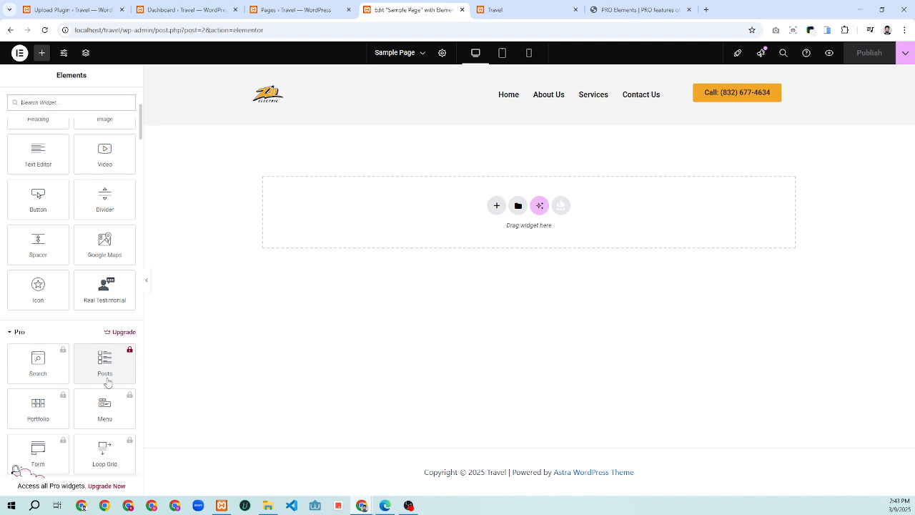
pyautogui.scroll(-2, 107, 379)
pyautogui.scroll(3, 114, 364)
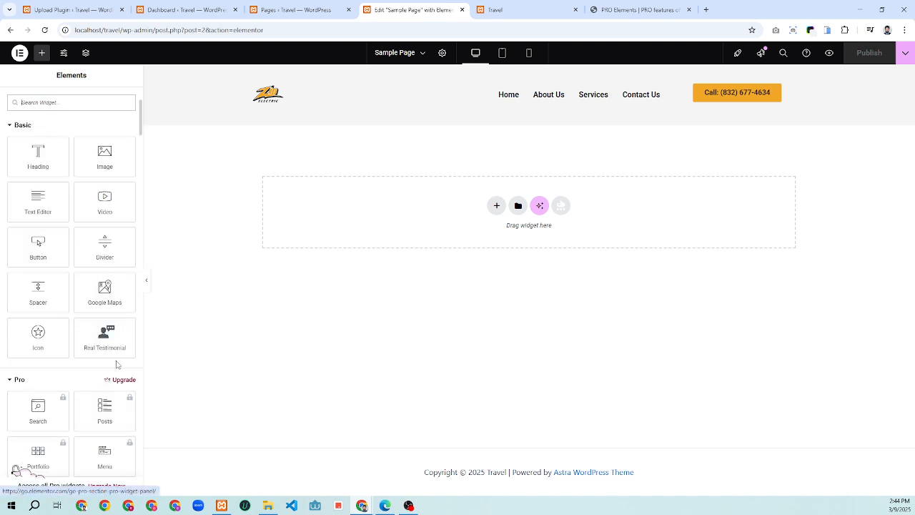
pyautogui.scroll(-1, 111, 355)
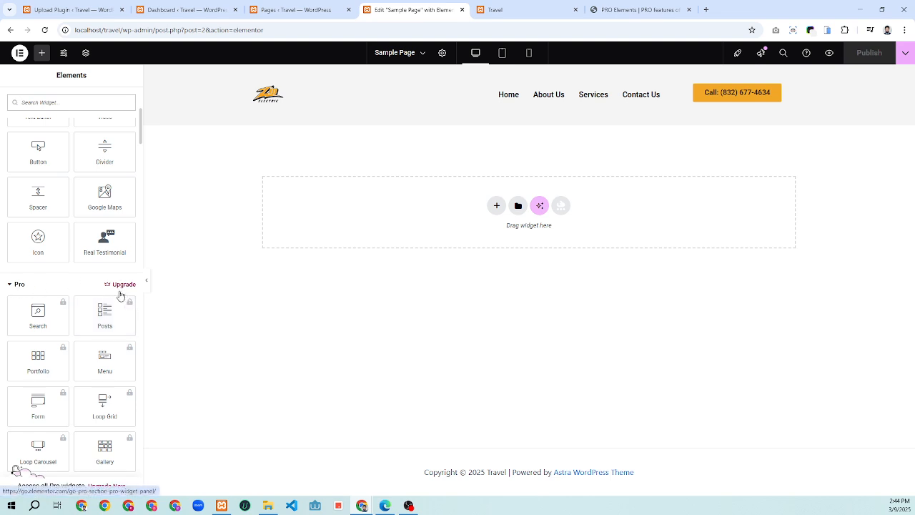
pyautogui.scroll(-2, 119, 341)
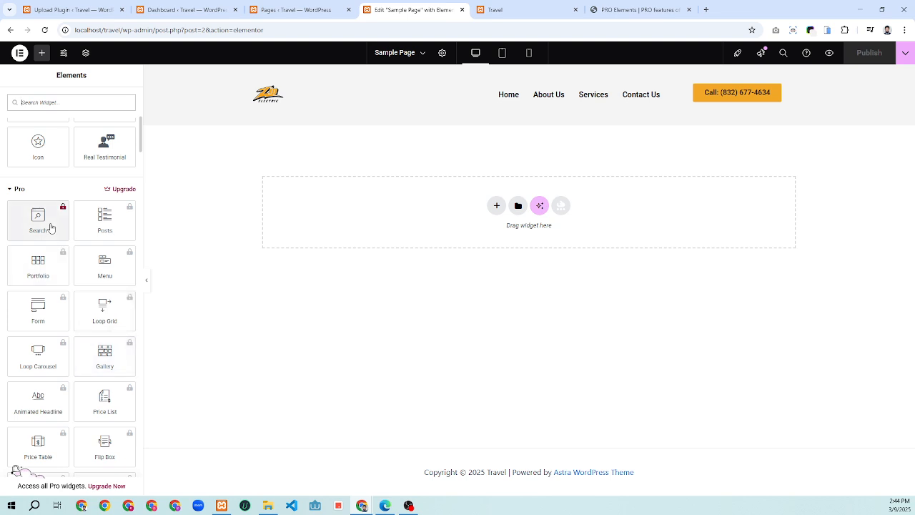
pyautogui.scroll(-1, 104, 255)
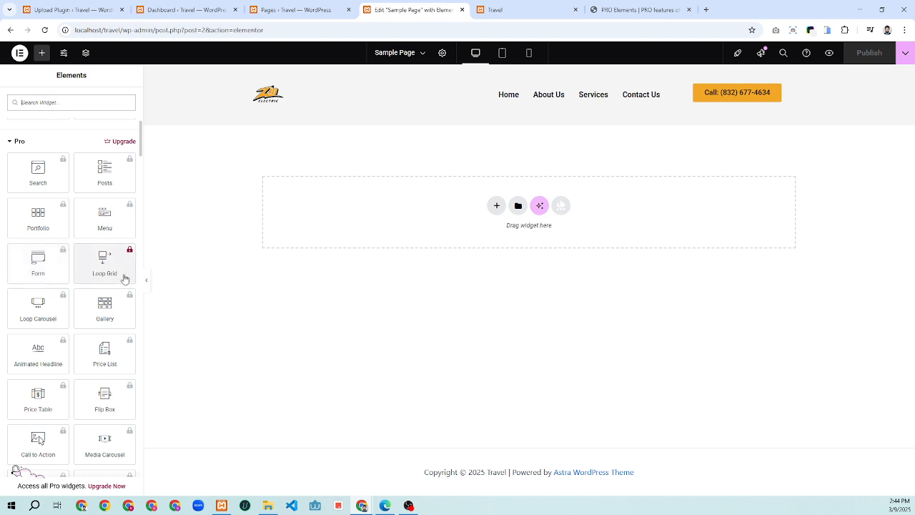
pyautogui.scroll(-1, 123, 316)
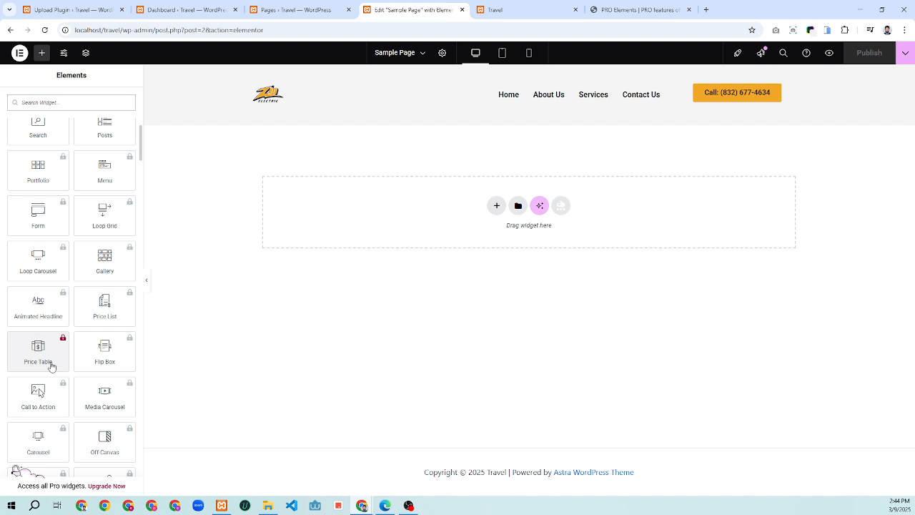
pyautogui.scroll(-1, 51, 366)
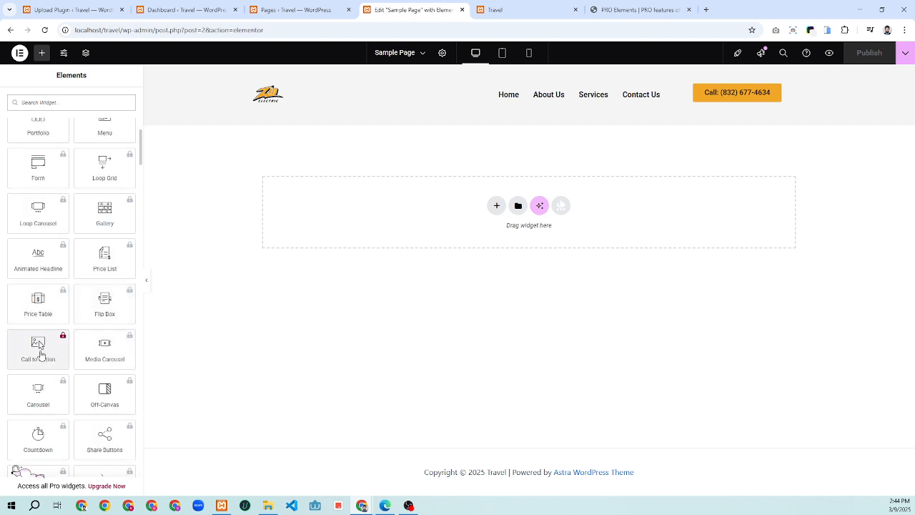
pyautogui.scroll(-1, 109, 349)
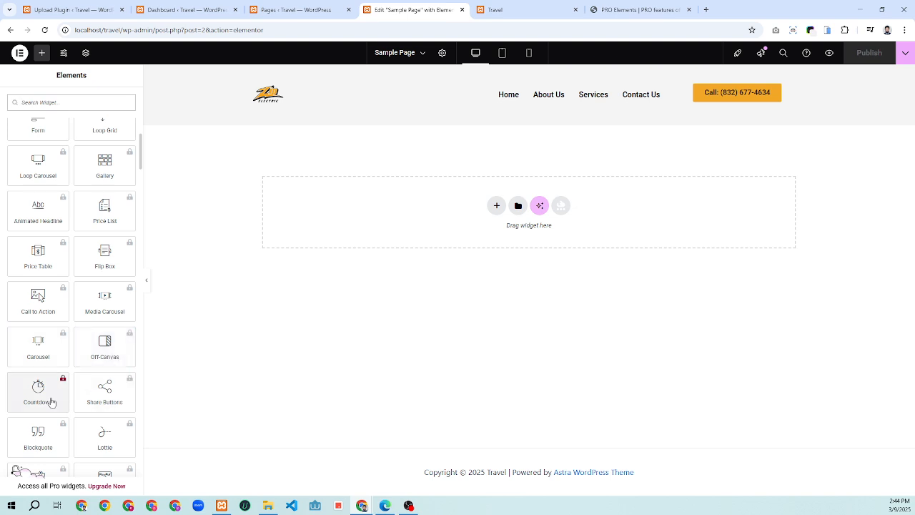
pyautogui.scroll(-1, 51, 402)
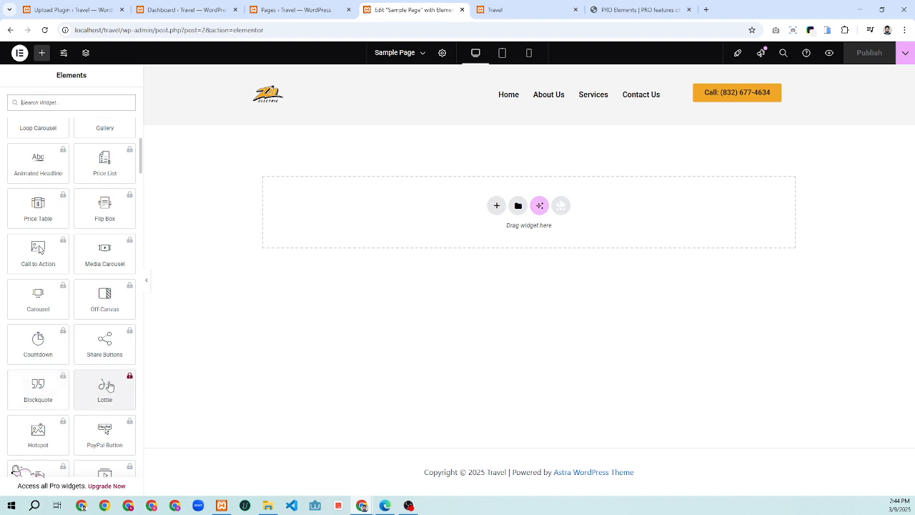
pyautogui.scroll(-4, 115, 386)
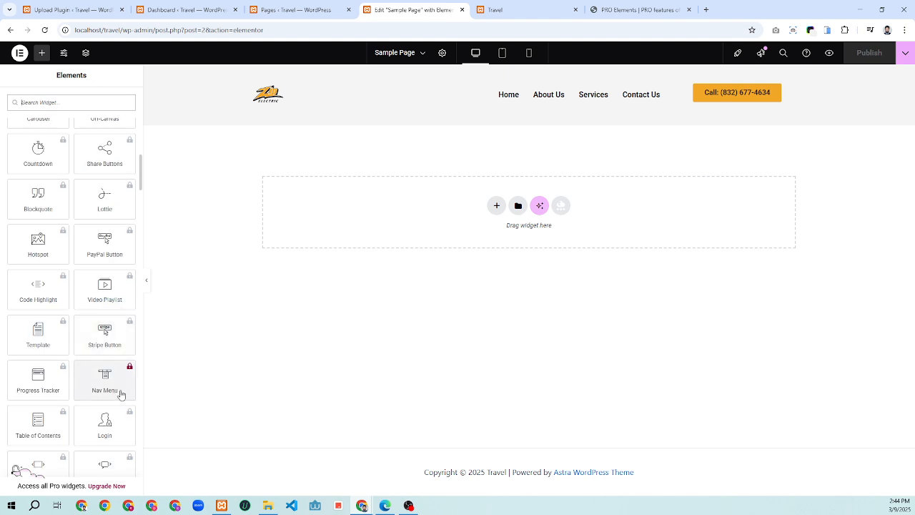
pyautogui.scroll(-4, 120, 392)
pyautogui.scroll(-2, 121, 394)
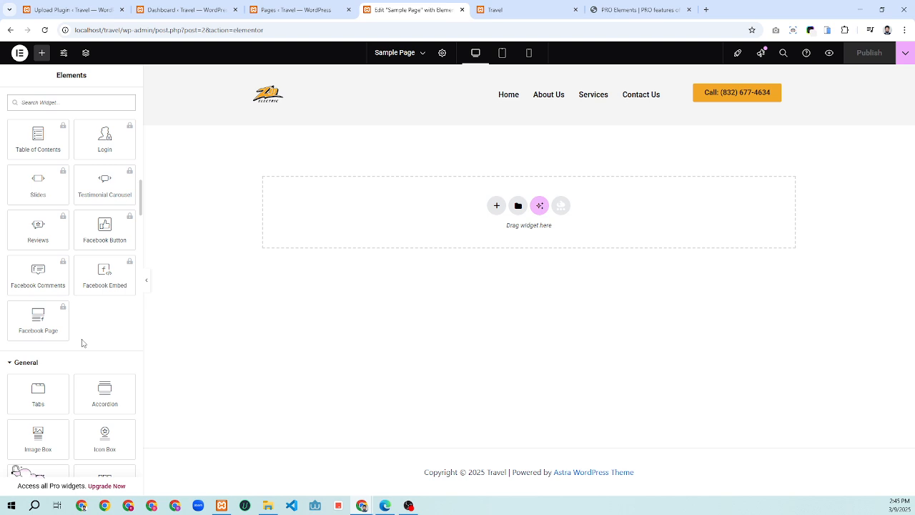
# Look over the General, Link In Bio and remaining widget categories, and compare the free Basic widgets with the Pro ones.
pyautogui.scroll(-15, 81, 343)
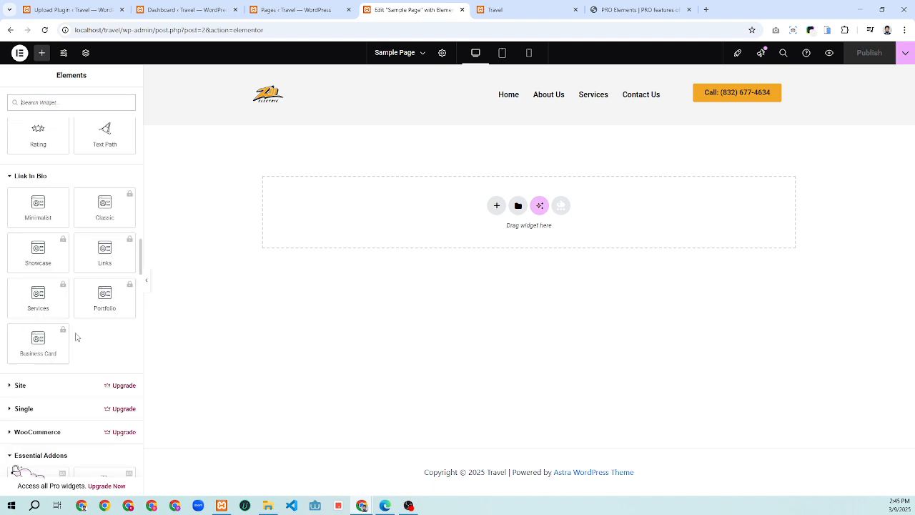
pyautogui.scroll(-3, 76, 341)
pyautogui.scroll(6, 75, 339)
pyautogui.scroll(10, 73, 336)
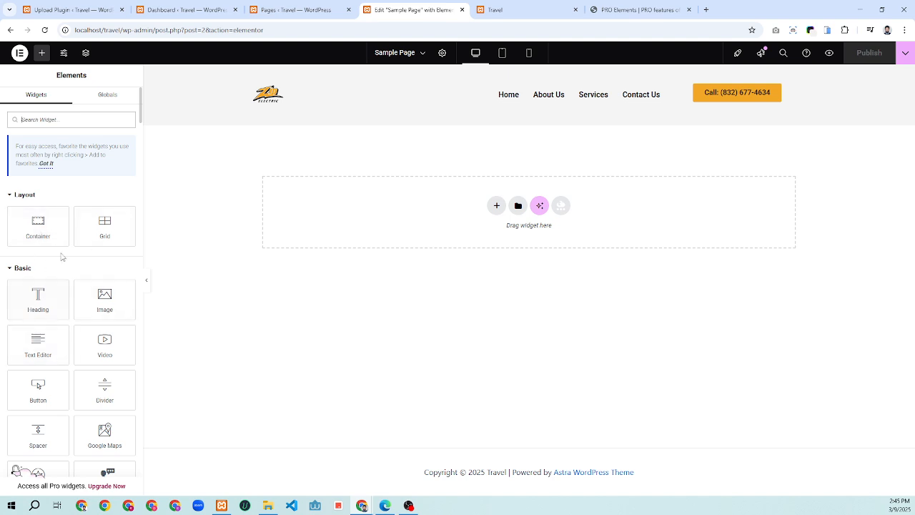
pyautogui.scroll(-3, 72, 258)
pyautogui.scroll(3, 51, 255)
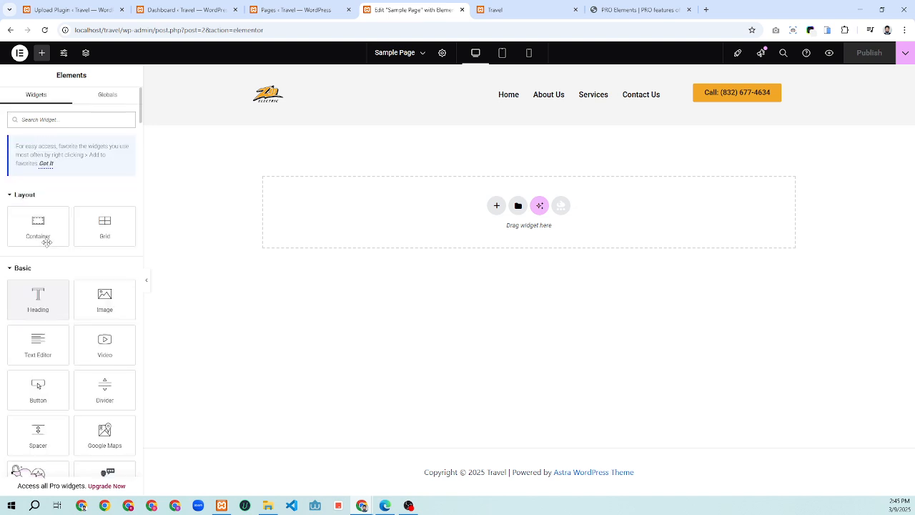
pyautogui.scroll(-2, 79, 310)
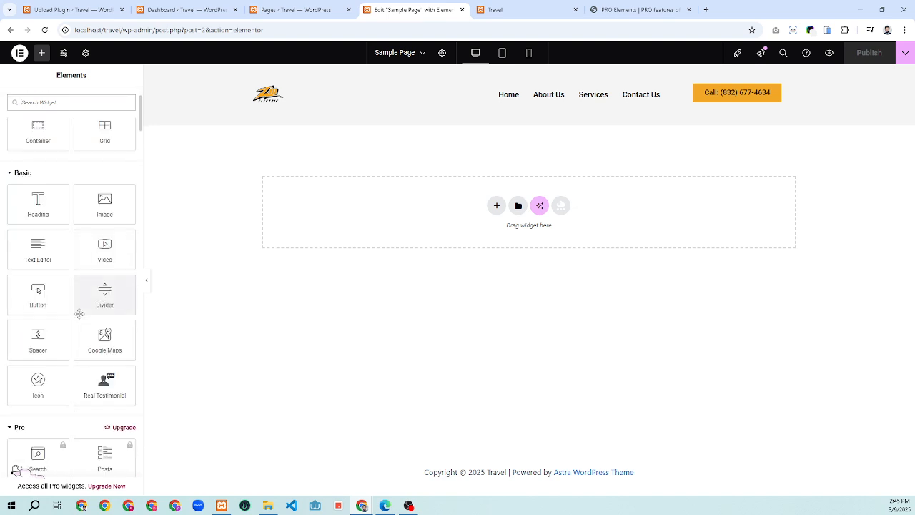
pyautogui.scroll(-3, 78, 313)
pyautogui.scroll(-4, 85, 322)
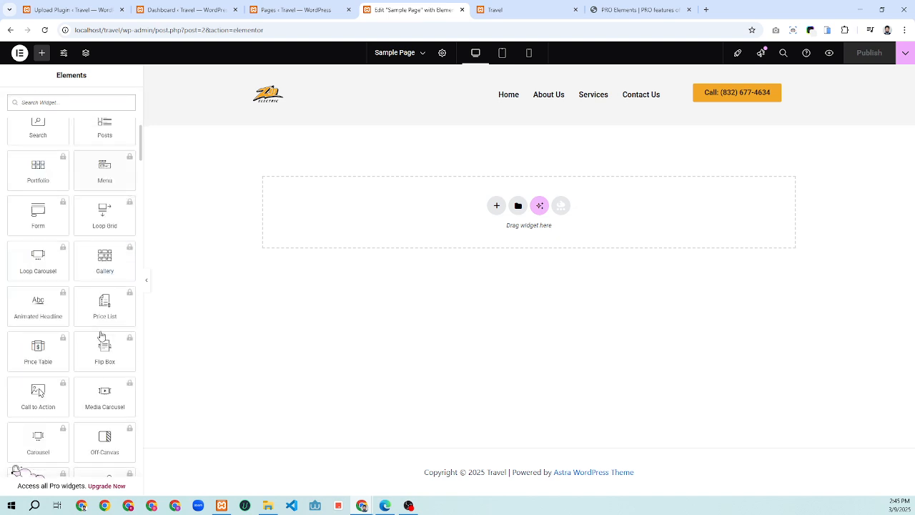
pyautogui.scroll(3, 97, 330)
pyautogui.scroll(2, 97, 329)
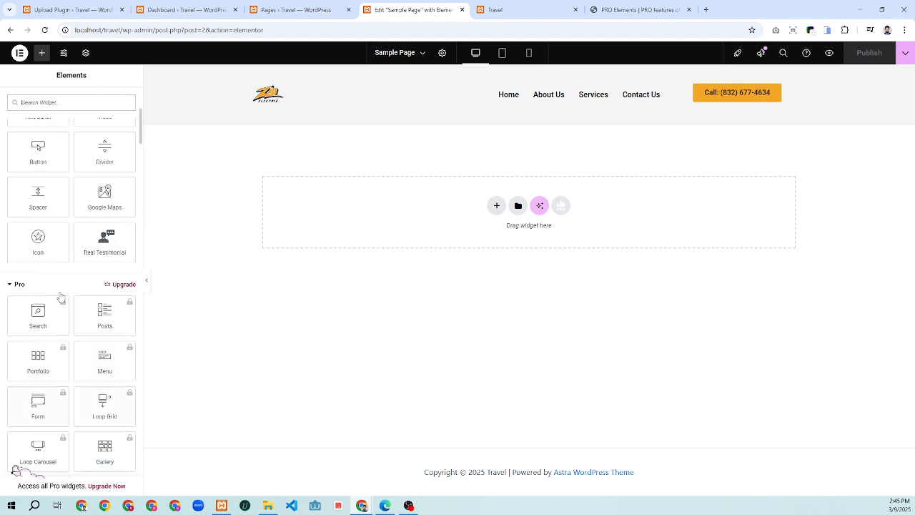
# Collapse the Pro widget category and review the widgets in the General category.
pyautogui.click(10, 286)
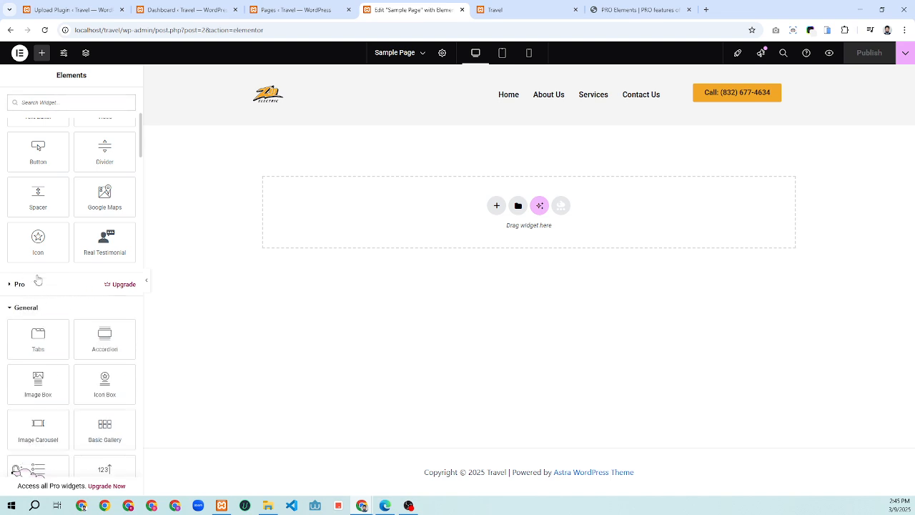
pyautogui.scroll(-2, 96, 286)
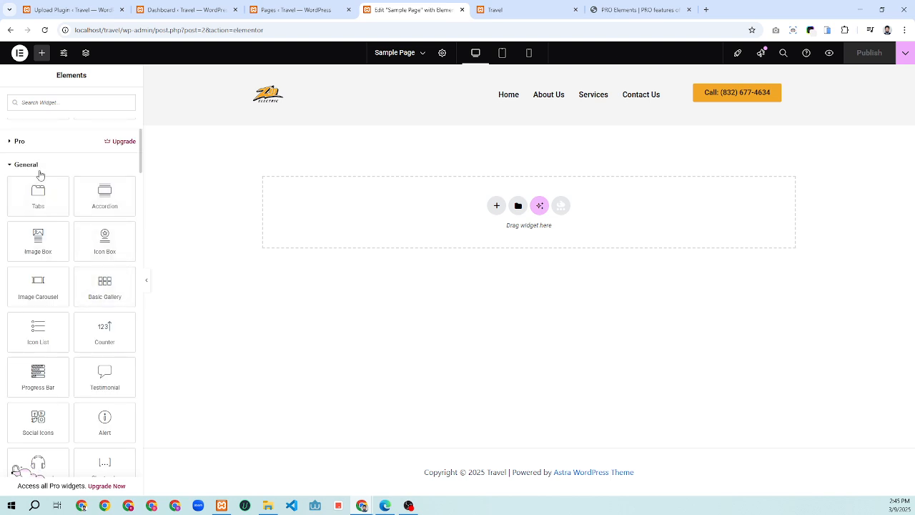
pyautogui.scroll(-2, 86, 314)
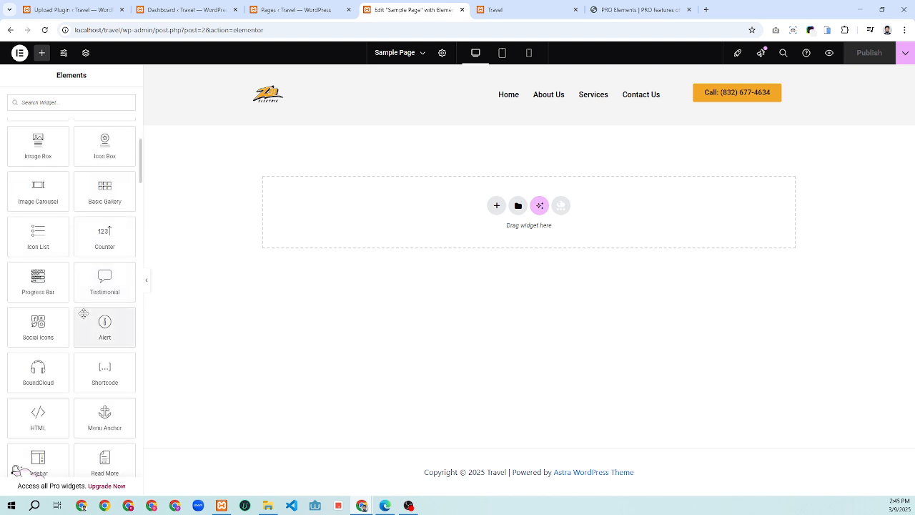
pyautogui.scroll(-1, 86, 330)
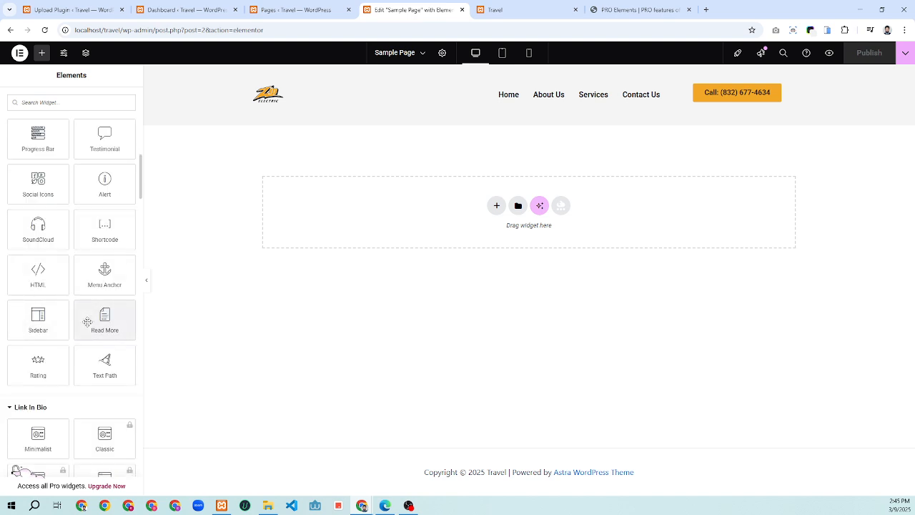
pyautogui.scroll(3, 88, 322)
pyautogui.scroll(1, 87, 323)
pyautogui.scroll(-6, 18, 222)
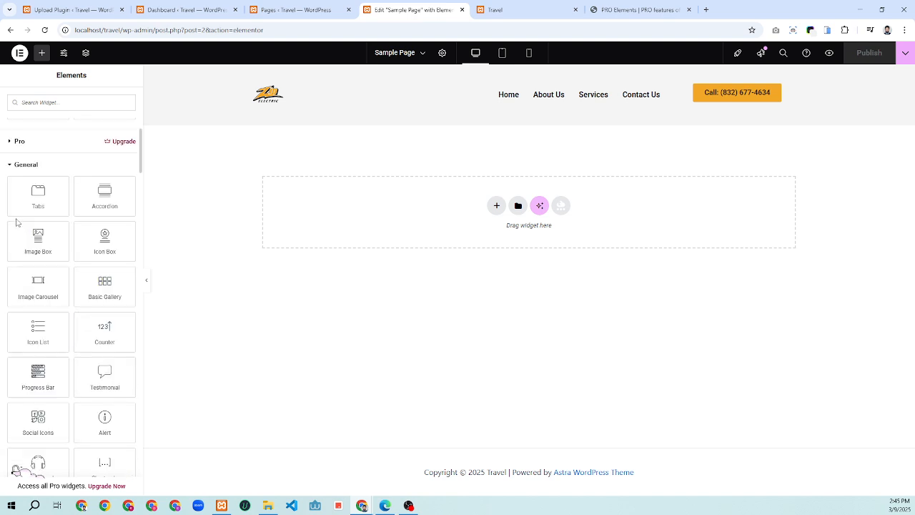
pyautogui.scroll(3, 17, 222)
# Collapse the General category, look at Link In Bio, and expand the Site category to review its widgets.
pyautogui.click(10, 165)
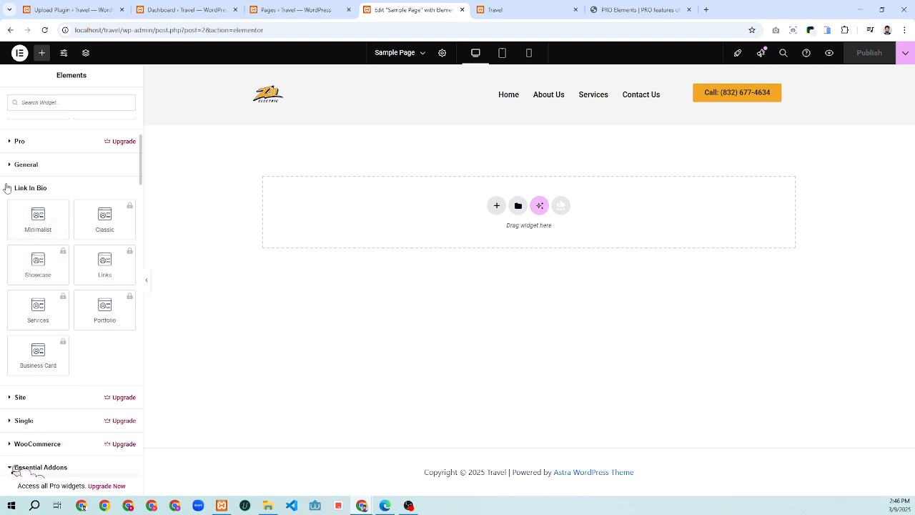
pyautogui.scroll(-2, 106, 333)
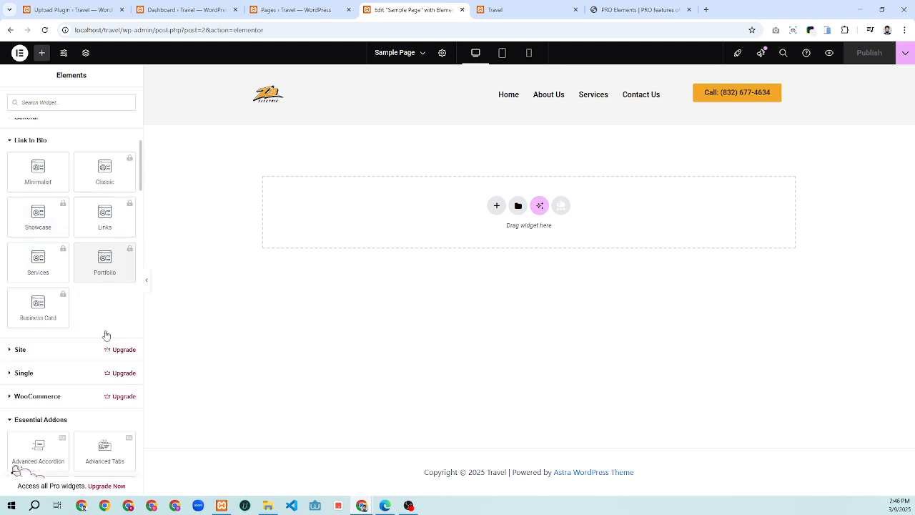
pyautogui.click(20, 301)
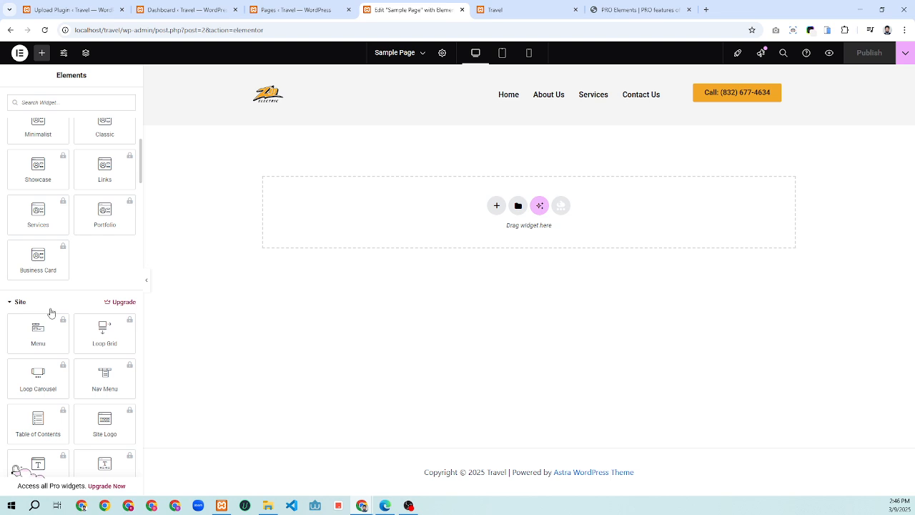
pyautogui.scroll(1, 84, 342)
pyautogui.scroll(-3, 93, 336)
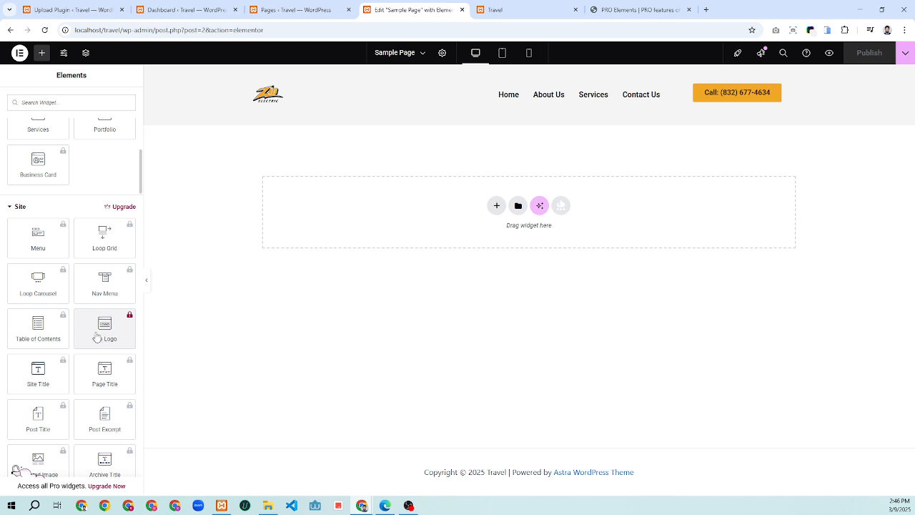
pyautogui.scroll(-5, 95, 329)
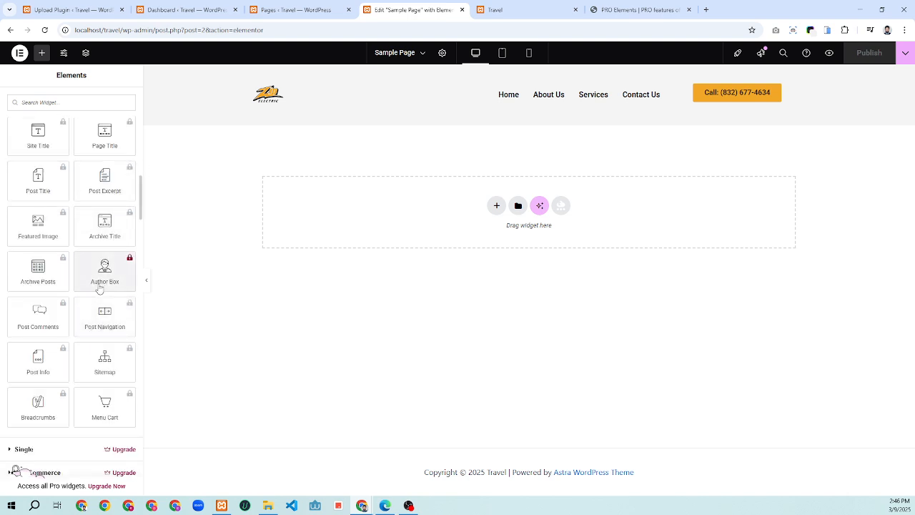
pyautogui.scroll(-3, 100, 297)
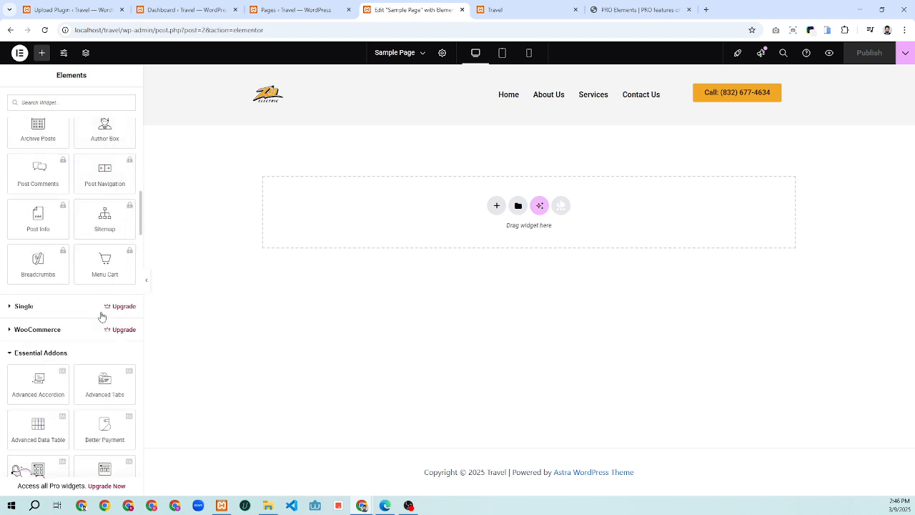
# Expand the Single category, and briefly open the WooCommerce category to view its widgets before collapsing it again.
pyautogui.click(12, 307)
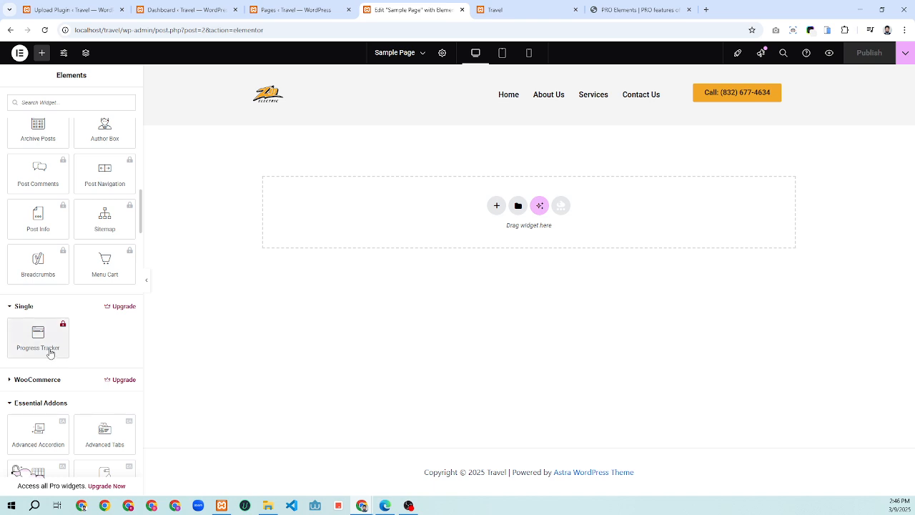
pyautogui.scroll(-1, 103, 330)
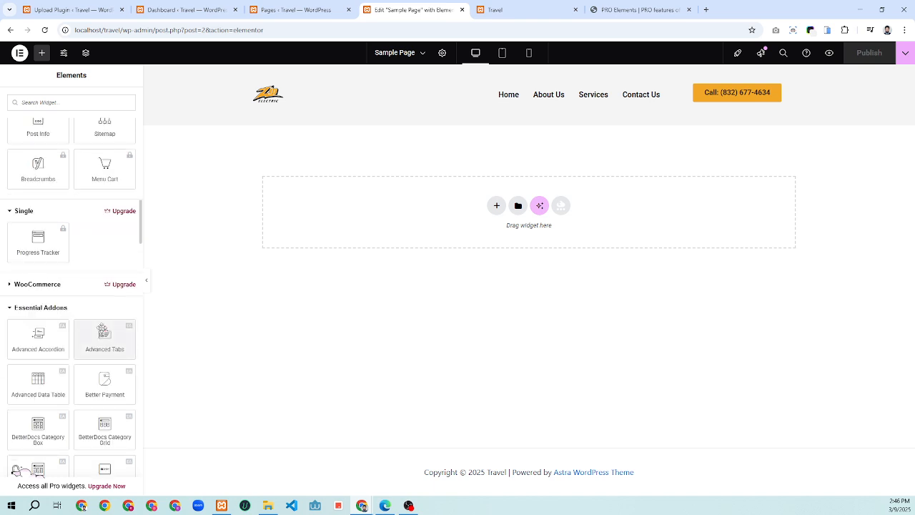
pyautogui.click(10, 287)
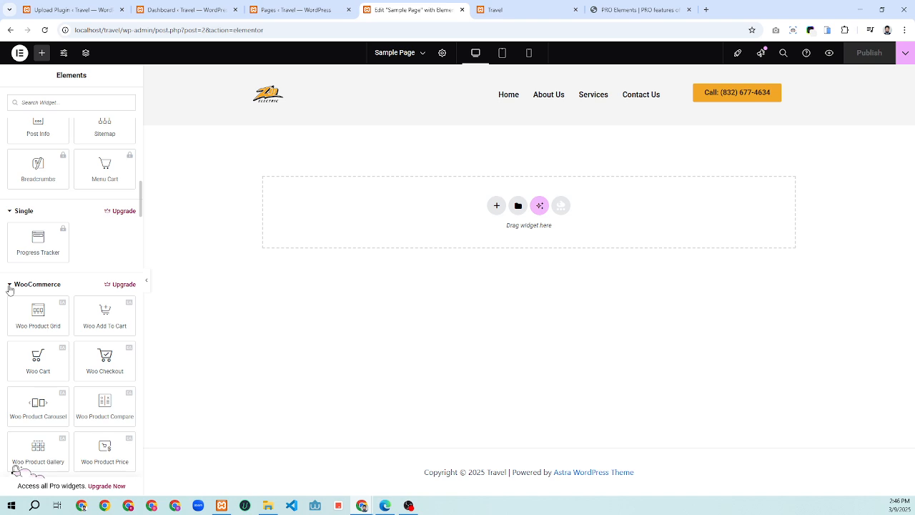
pyautogui.click(9, 286)
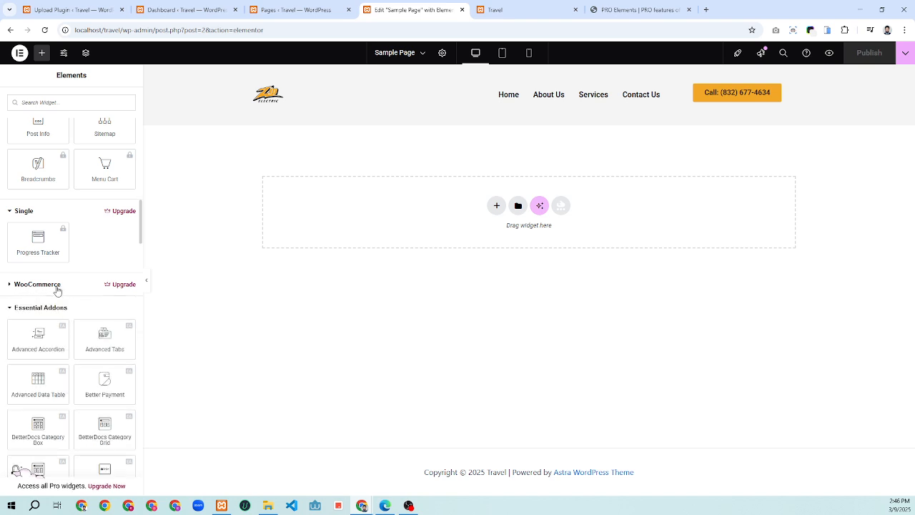
pyautogui.scroll(-1, 58, 287)
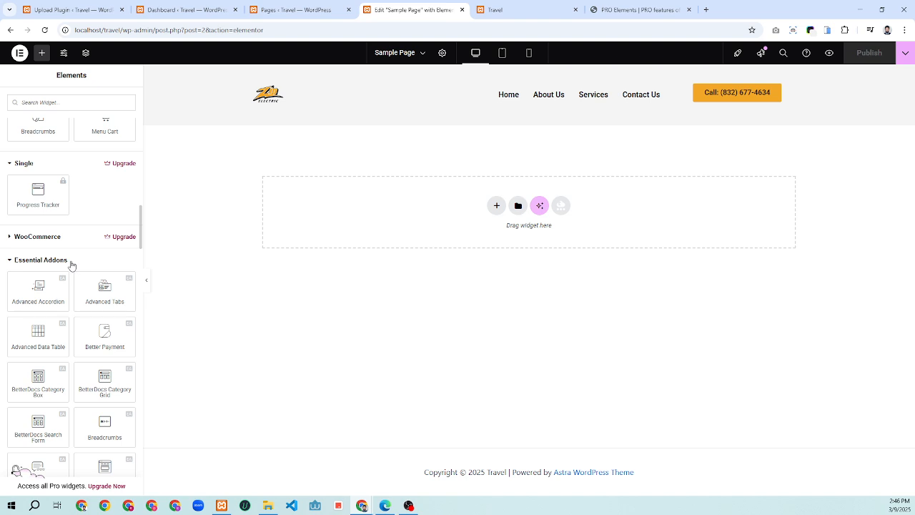
# Switch to the browser tab with the pro-elements.zip installation and open the site's Plugins page.
pyautogui.click(81, 6)
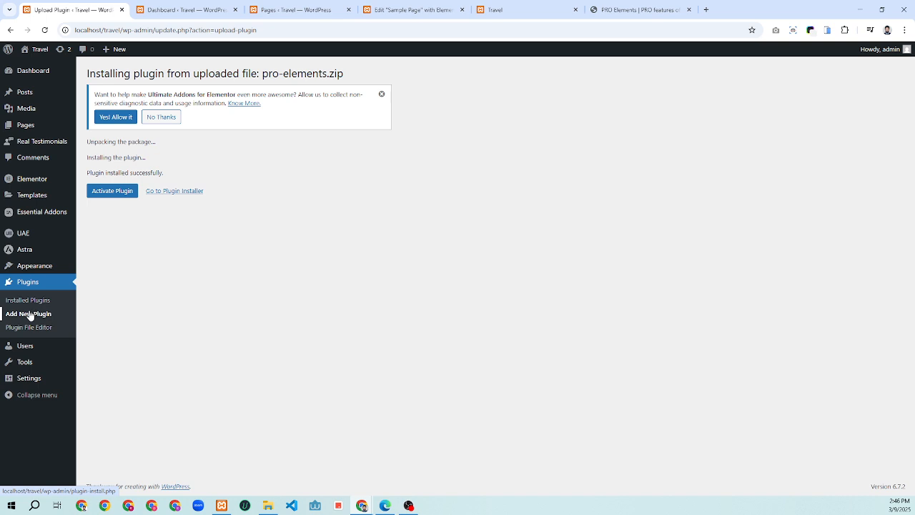
pyautogui.click(28, 283)
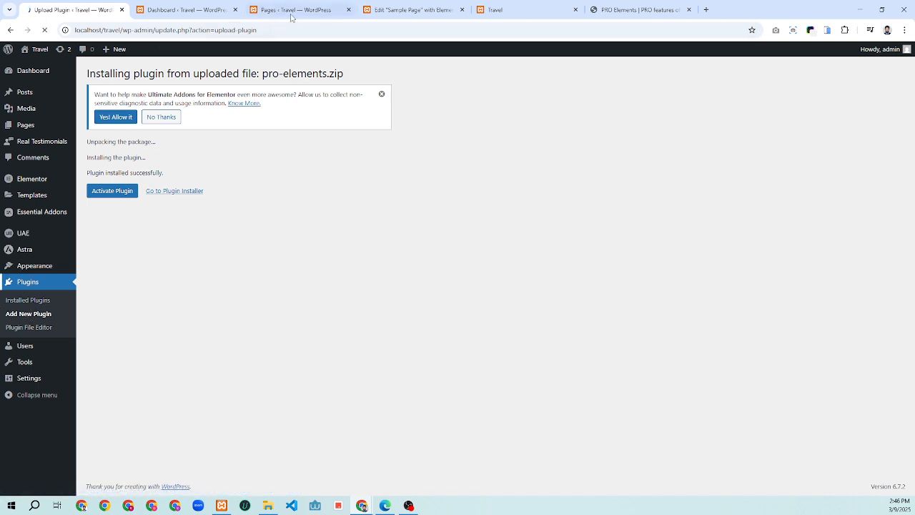
# Switch to the Sample Page Elementor editor tab and review the unlocked widgets in the Essential Addons category.
pyautogui.click(399, 10)
pyautogui.scroll(-3, 94, 368)
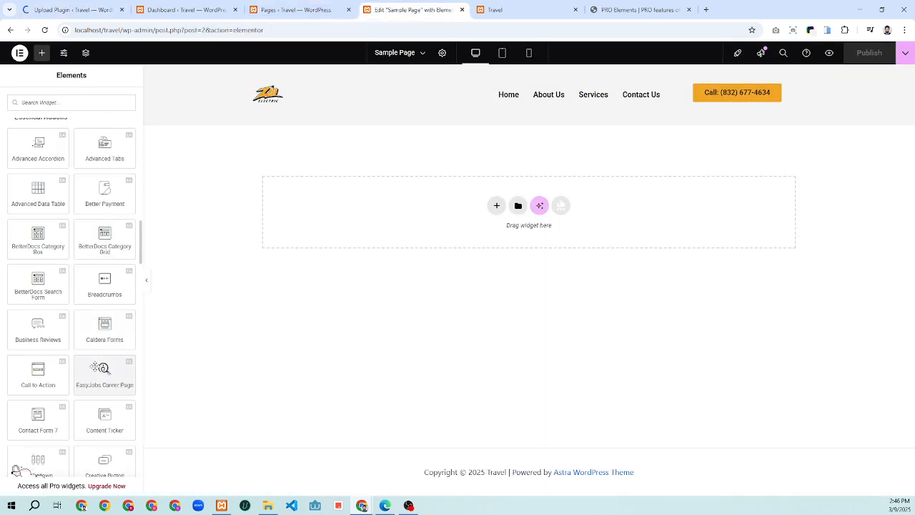
pyautogui.scroll(1, 74, 227)
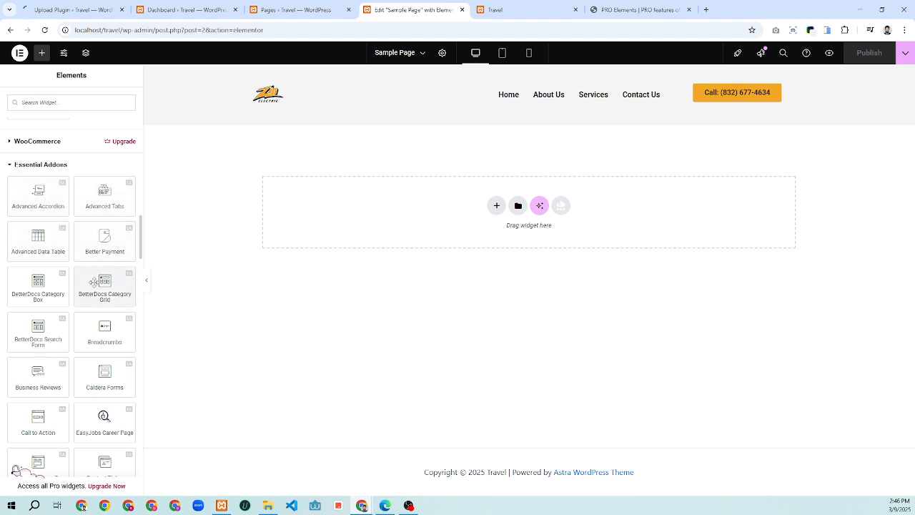
pyautogui.scroll(-1, 112, 259)
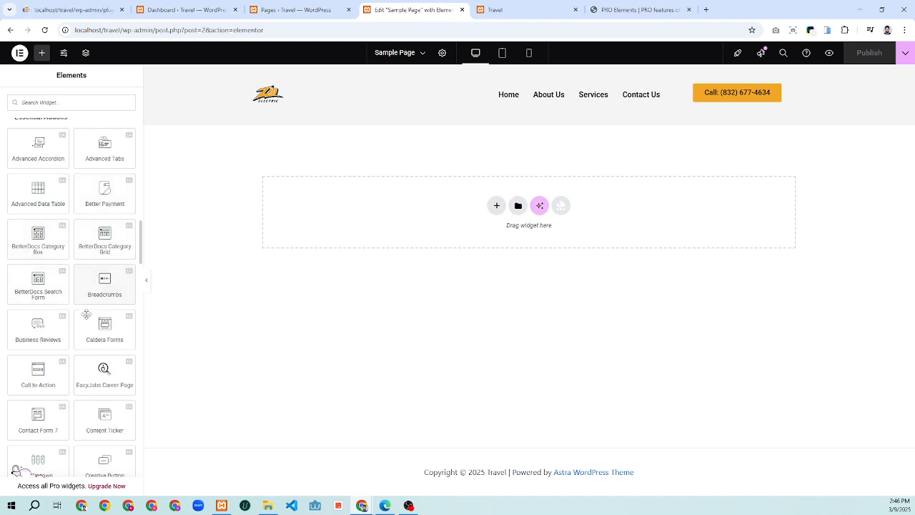
pyautogui.scroll(-4, 98, 312)
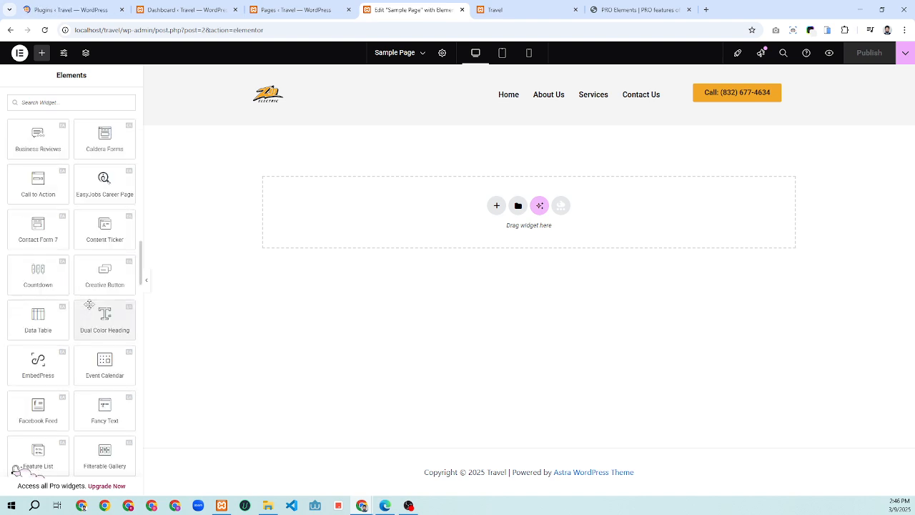
pyautogui.scroll(-6, 89, 306)
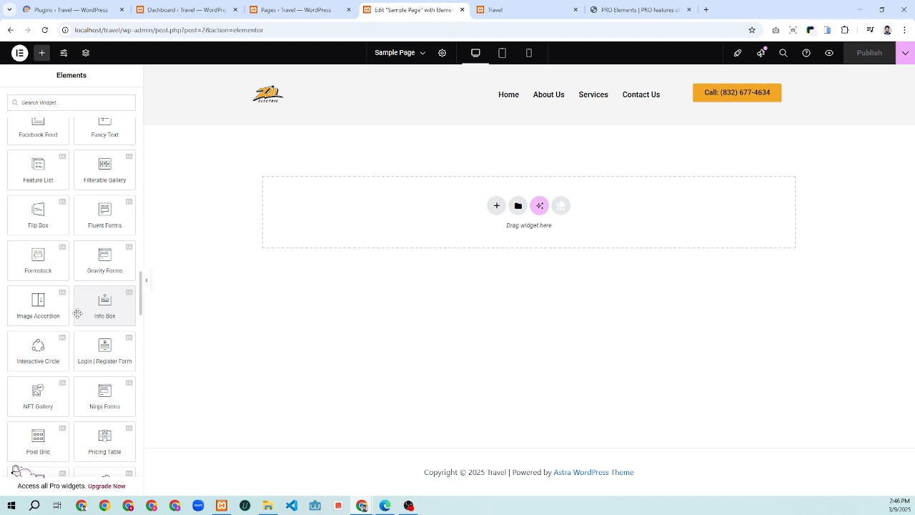
pyautogui.scroll(-4, 77, 314)
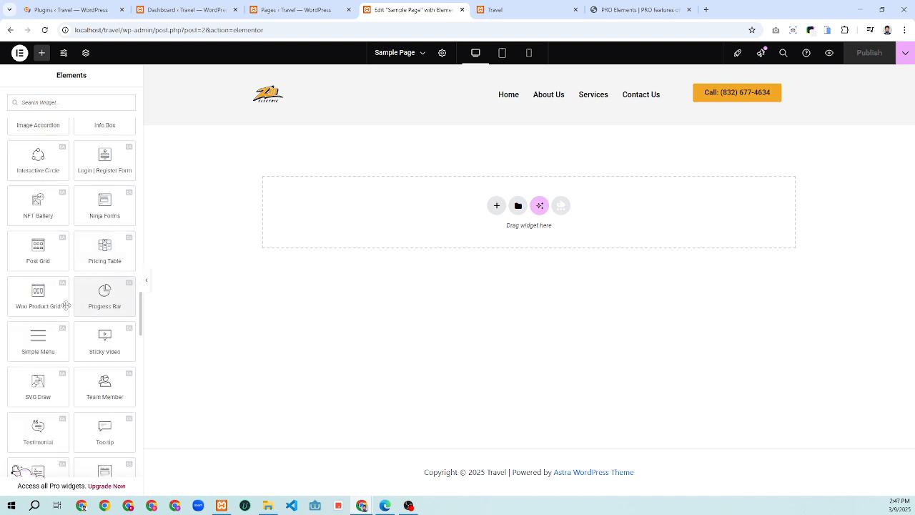
pyautogui.scroll(-1, 118, 262)
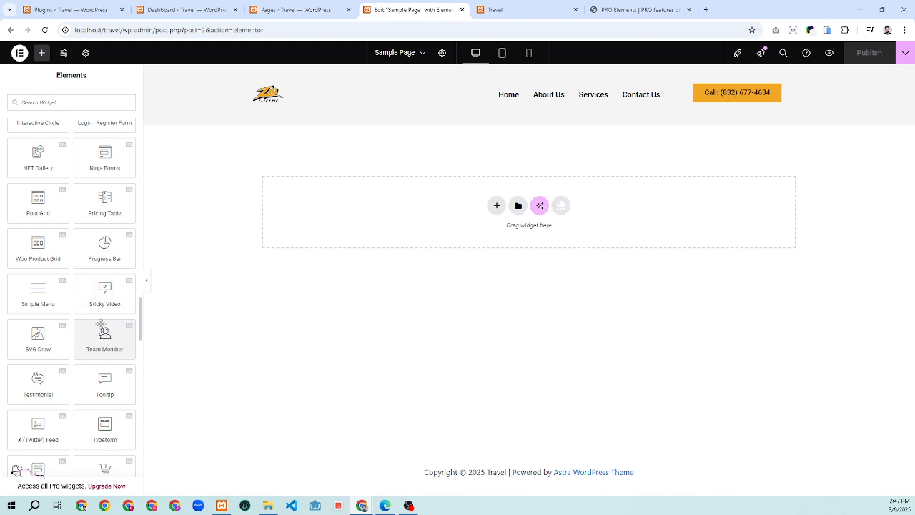
pyautogui.scroll(-6, 100, 326)
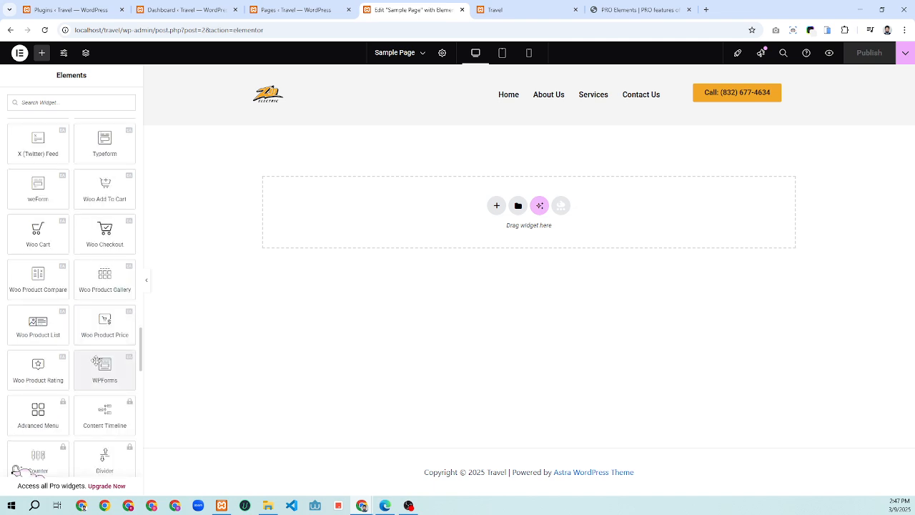
pyautogui.scroll(-1, 98, 365)
pyautogui.scroll(1, 98, 365)
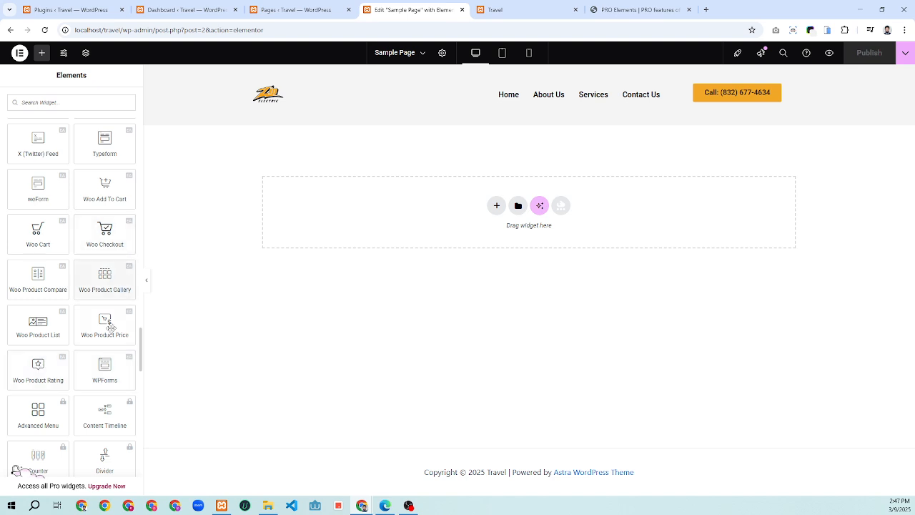
# Examine the locked Essential Addons widgets, from Advanced Menu through Stacked Cards.
pyautogui.scroll(-3, 93, 365)
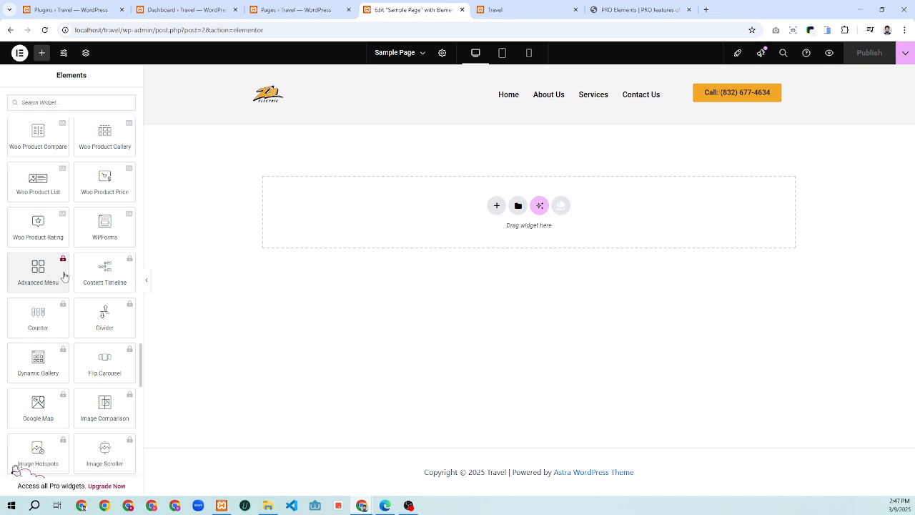
pyautogui.scroll(-2, 105, 299)
pyautogui.scroll(-7, 105, 299)
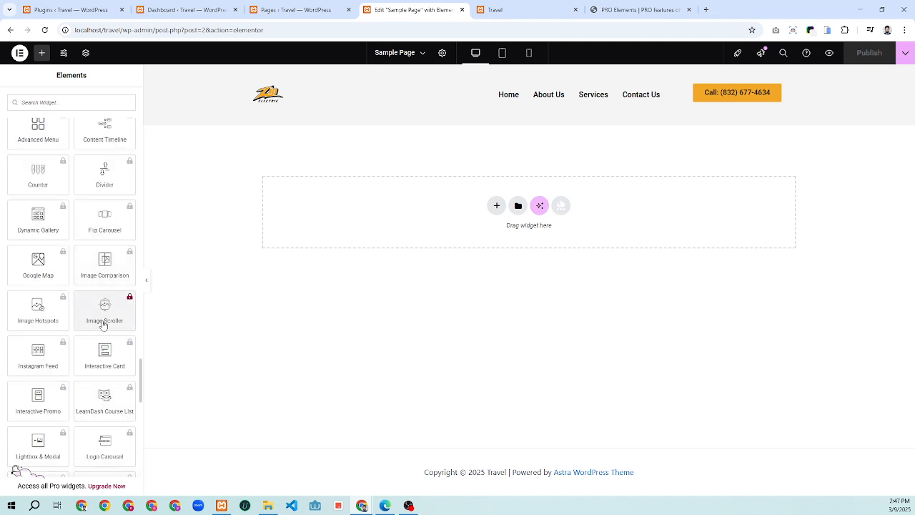
pyautogui.scroll(-3, 98, 340)
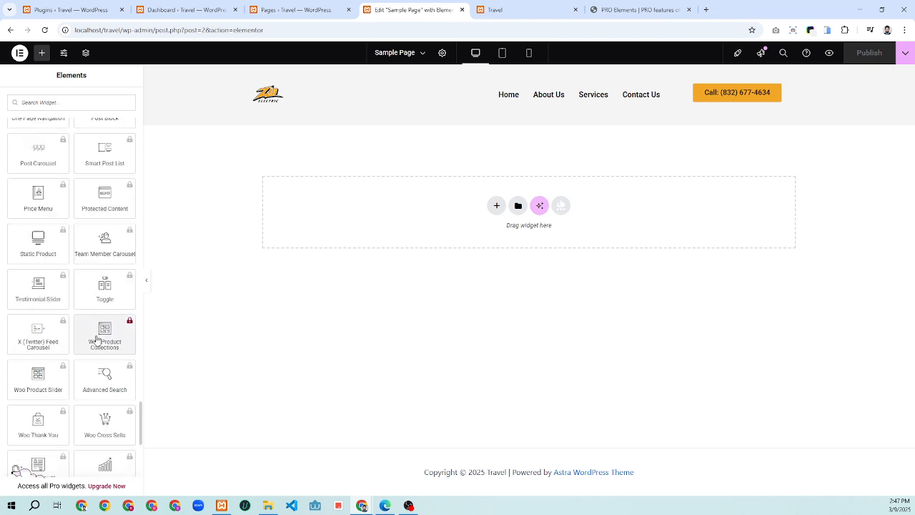
pyautogui.scroll(-2, 97, 340)
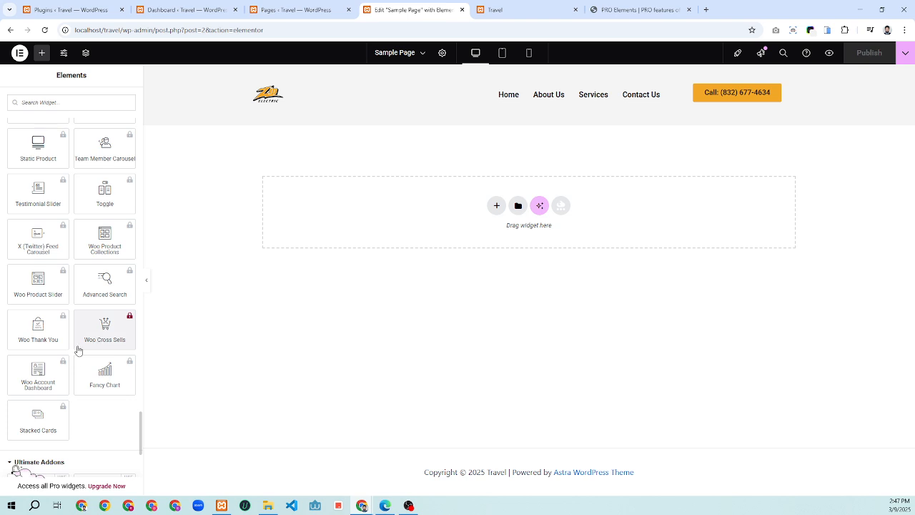
pyautogui.scroll(-1, 71, 374)
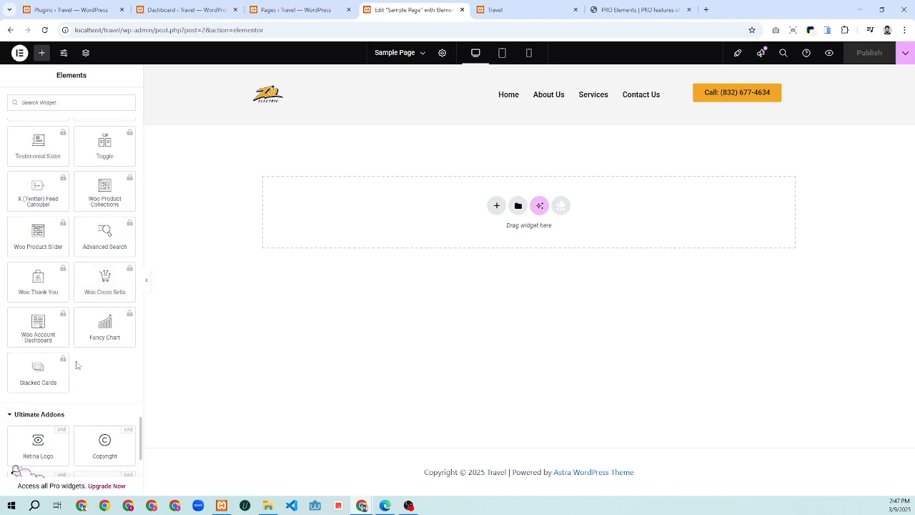
# Review the Ultimate Addons widgets, and expand the WordPress category to look through its widgets.
pyautogui.scroll(-3, 75, 365)
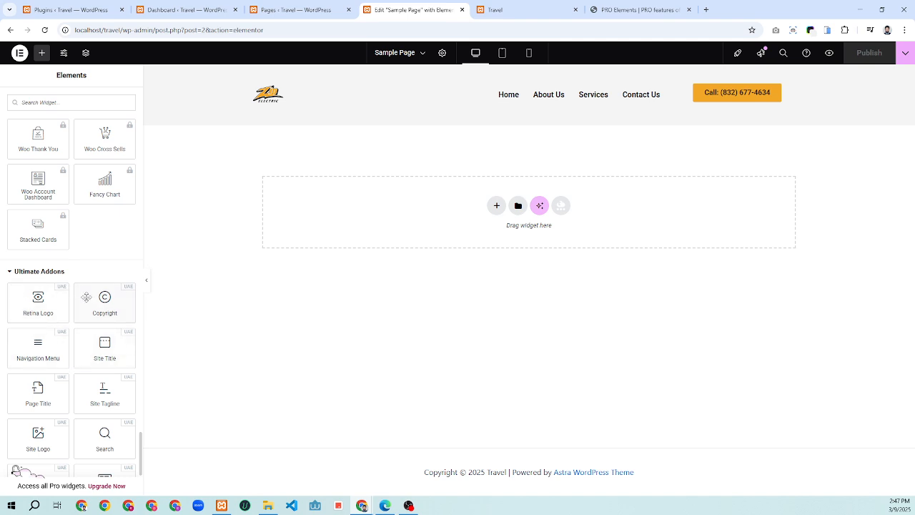
pyautogui.scroll(-2, 43, 314)
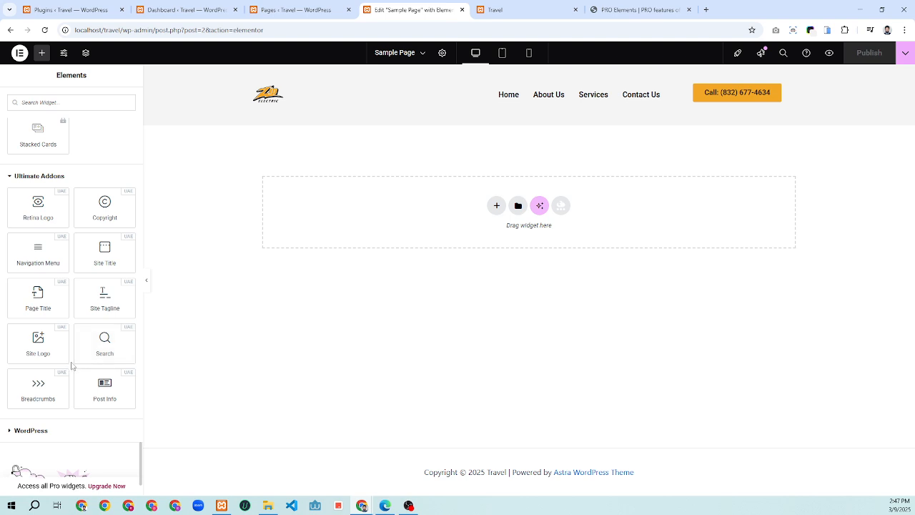
pyautogui.scroll(-1, 72, 366)
pyautogui.click(16, 383)
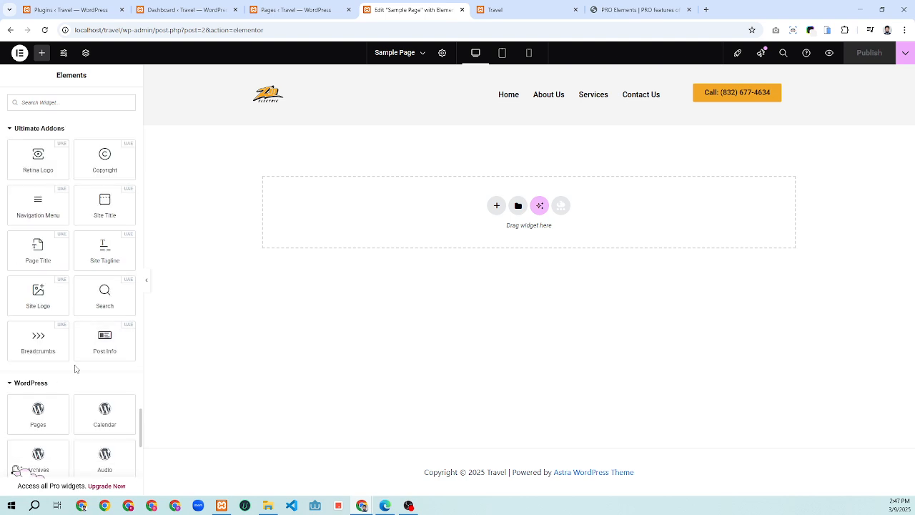
pyautogui.scroll(-3, 75, 366)
pyautogui.scroll(-1, 100, 301)
pyautogui.scroll(-6, 104, 317)
pyautogui.scroll(9, 107, 329)
pyautogui.scroll(15, 100, 258)
pyautogui.scroll(20, 92, 235)
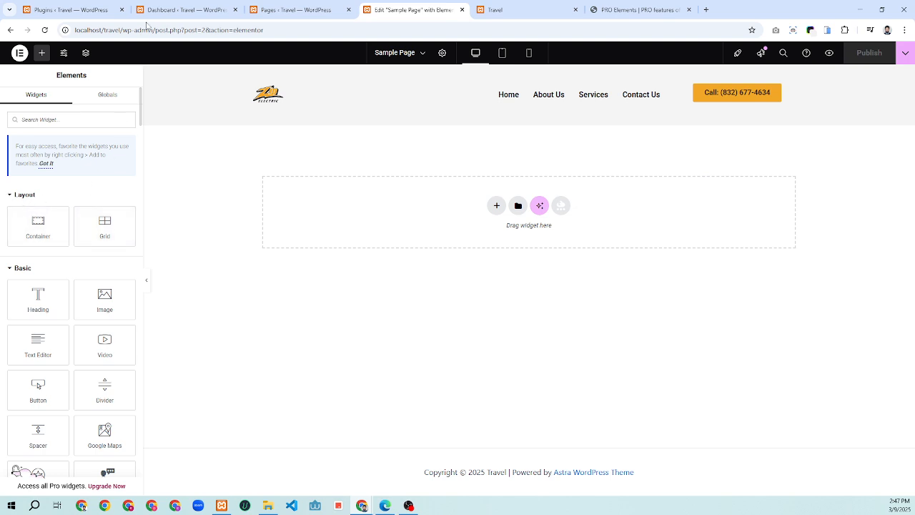
# Return to the site's Plugins page and activate the PRO Elements plugin.
pyautogui.click(84, 8)
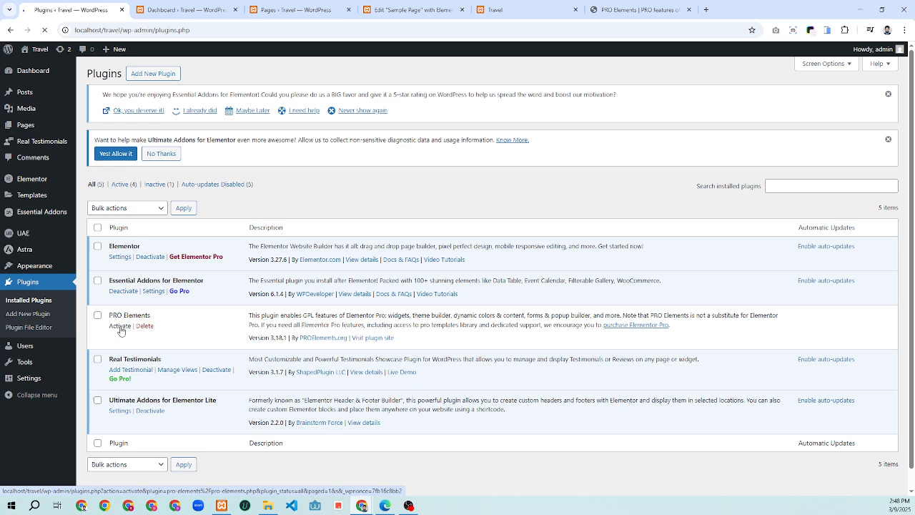
pyautogui.click(310, 6)
pyautogui.click(428, 9)
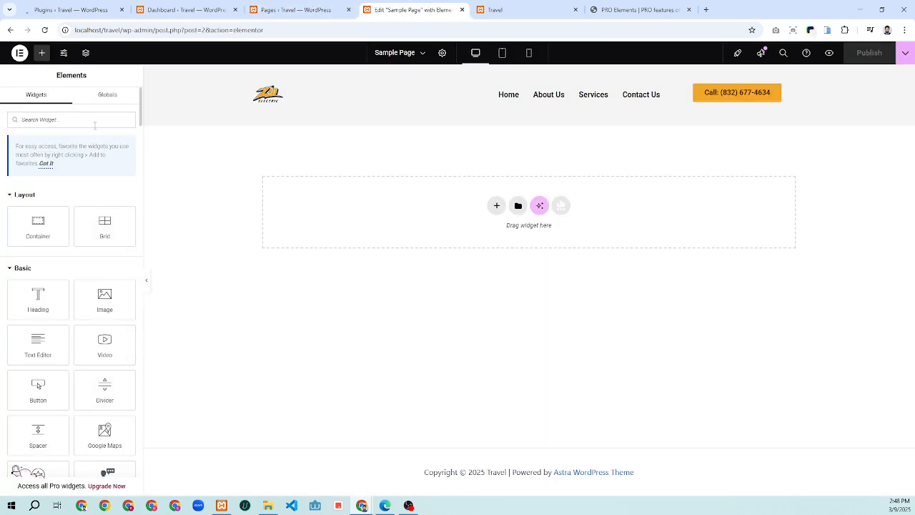
pyautogui.click(71, 6)
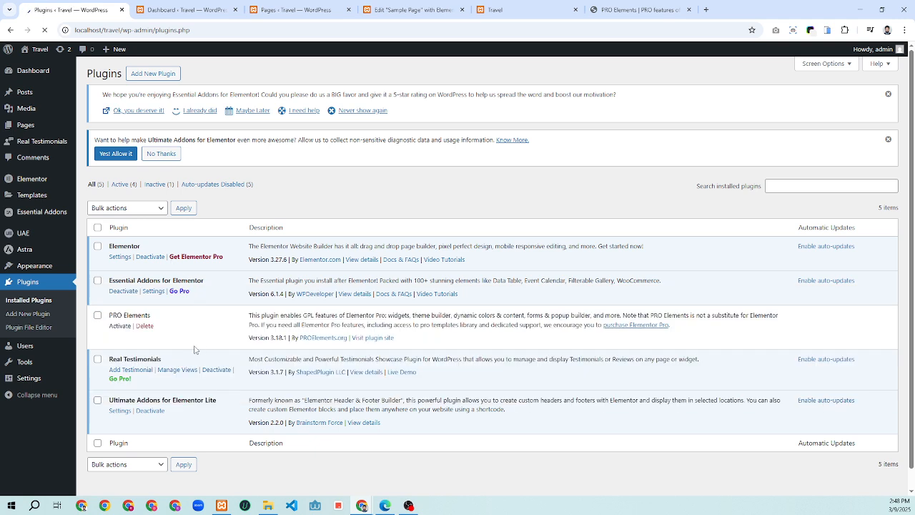
pyautogui.click(119, 326)
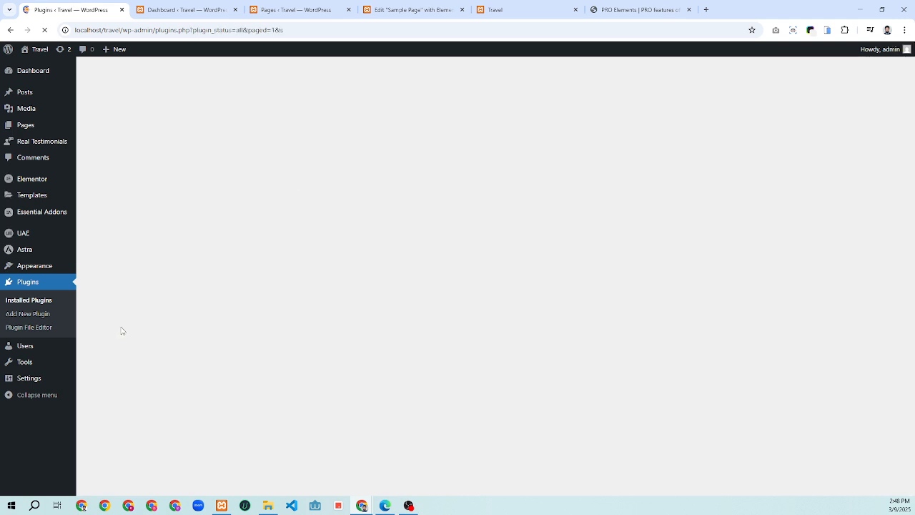
# Switch back to the Sample Page Elementor editor, reload it, and check the widget categories.
pyautogui.click(413, 10)
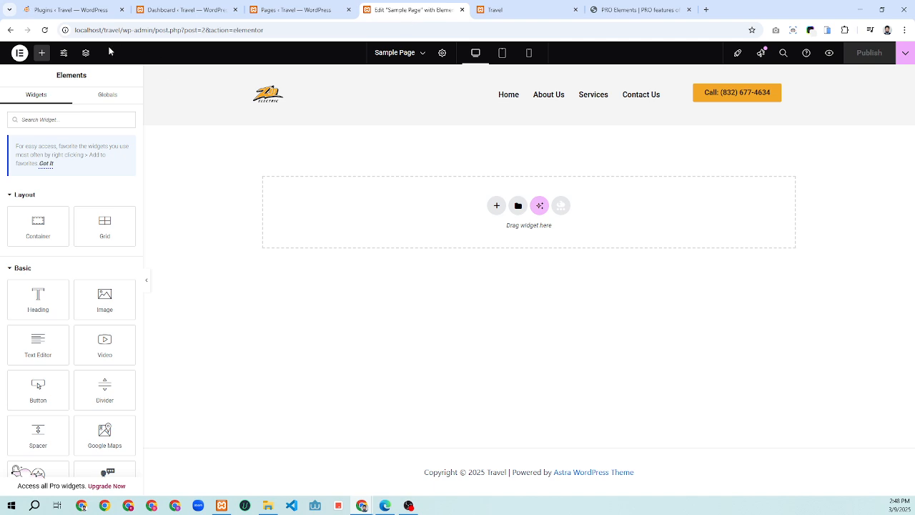
pyautogui.click(51, 30)
pyautogui.scroll(-5, 67, 360)
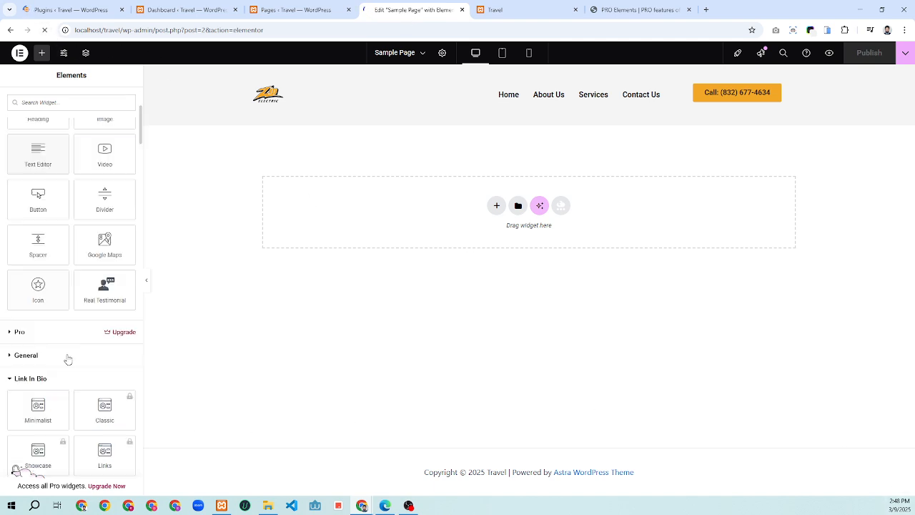
pyautogui.scroll(-1, 108, 380)
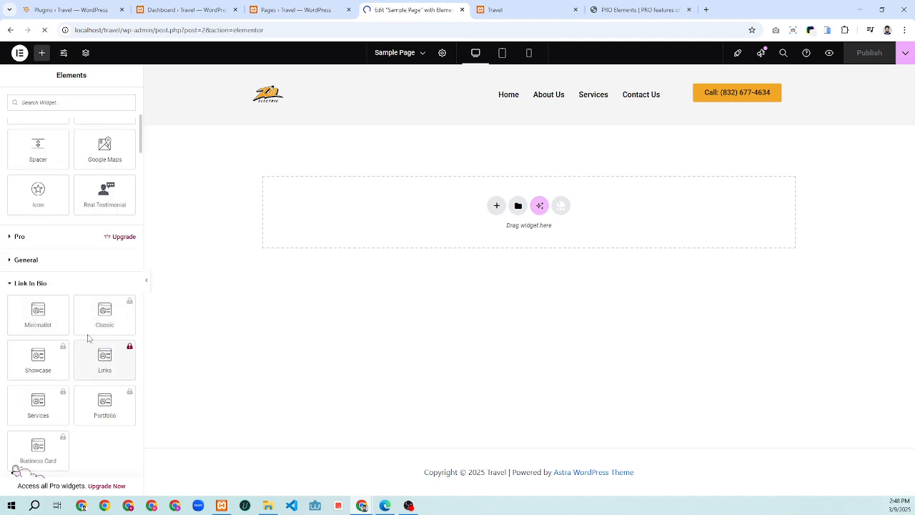
pyautogui.scroll(4, 79, 315)
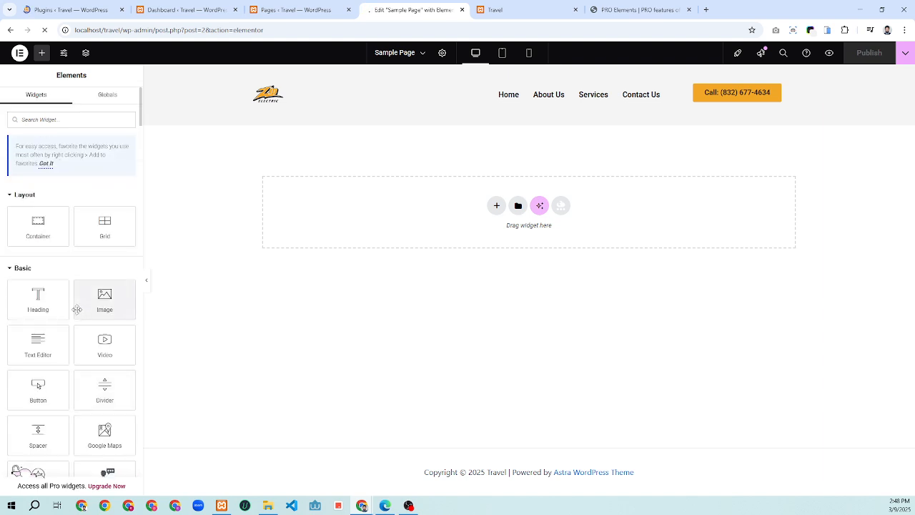
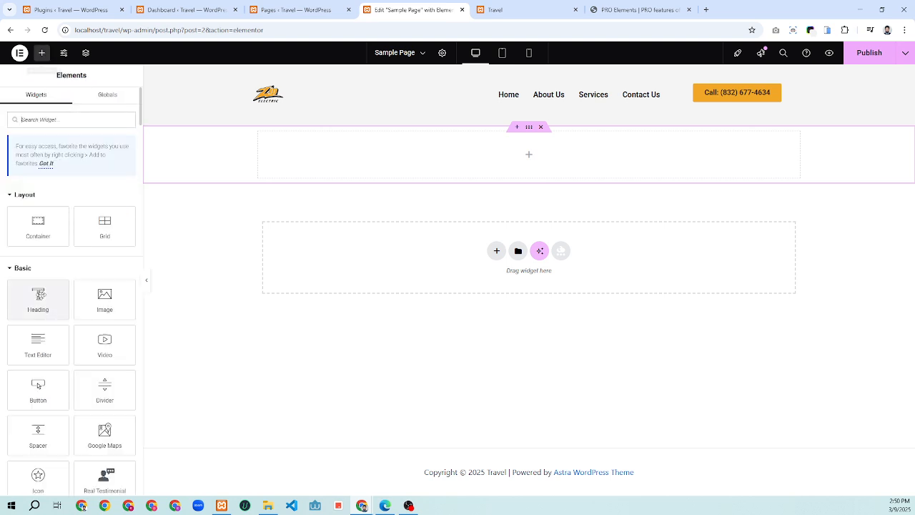
# Delete the empty container and add a Flexbox container with four equal columns.
pyautogui.click(541, 128)
pyautogui.click(496, 206)
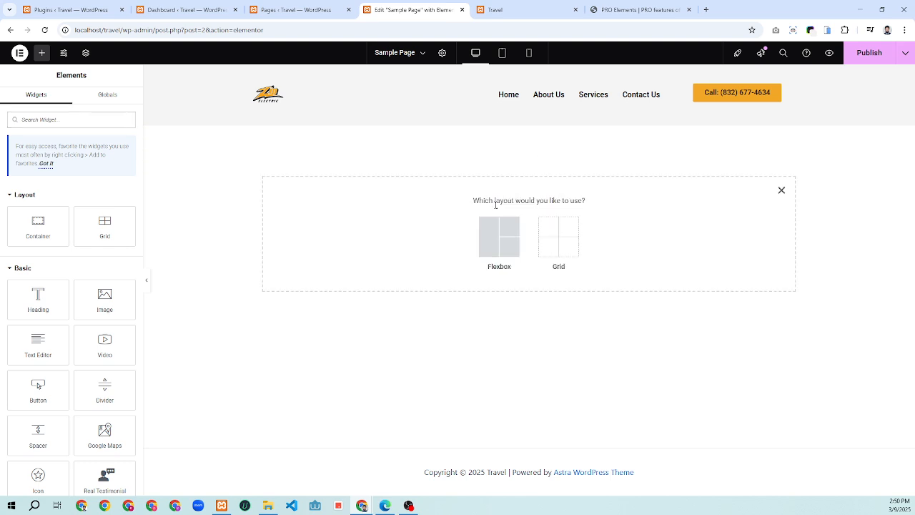
pyautogui.click(507, 234)
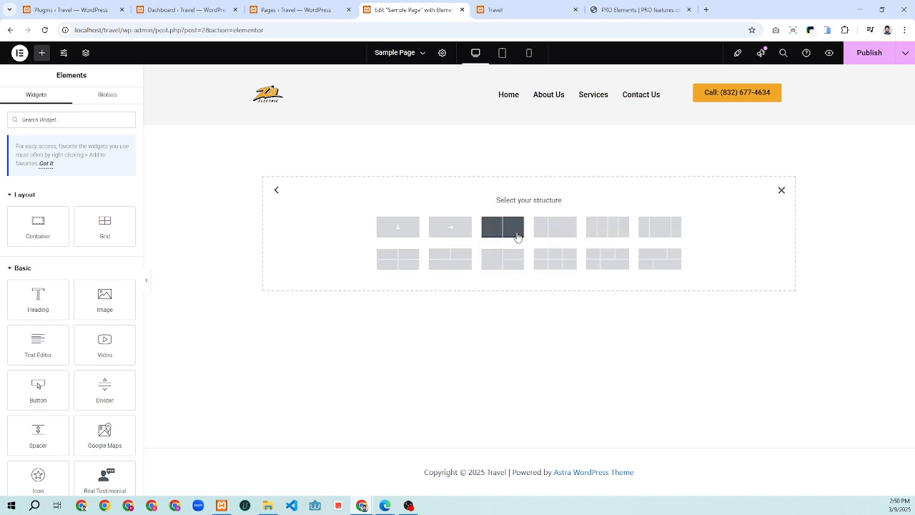
pyautogui.click(613, 233)
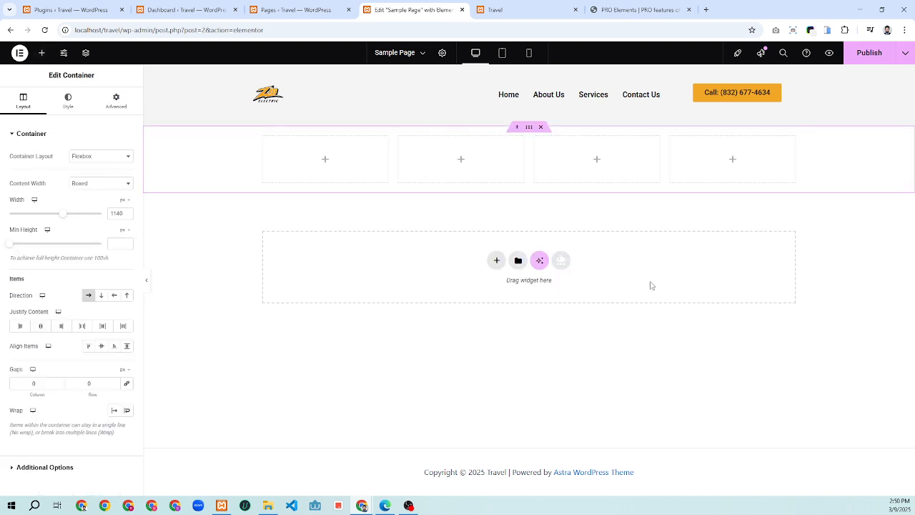
# Delete the fourth column of the Flexbox container and set the third column's width to 33%.
pyautogui.rightClick(672, 143)
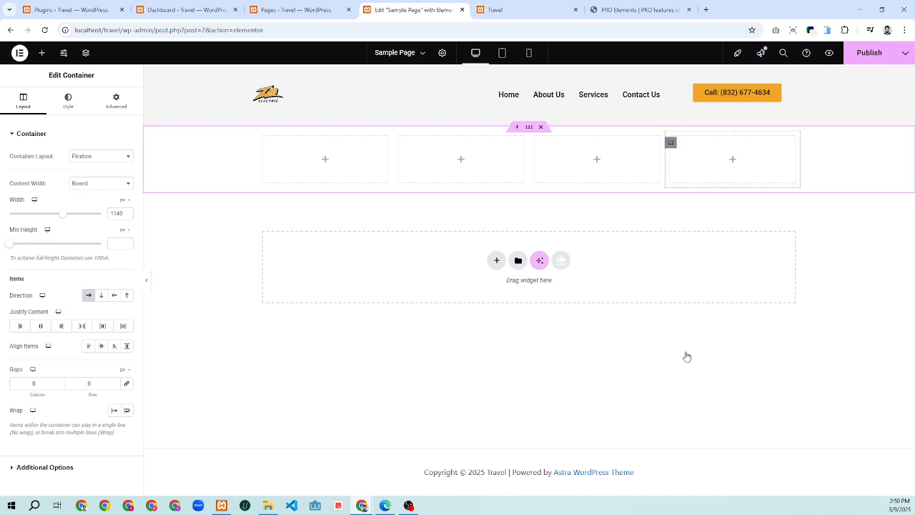
pyautogui.click(683, 372)
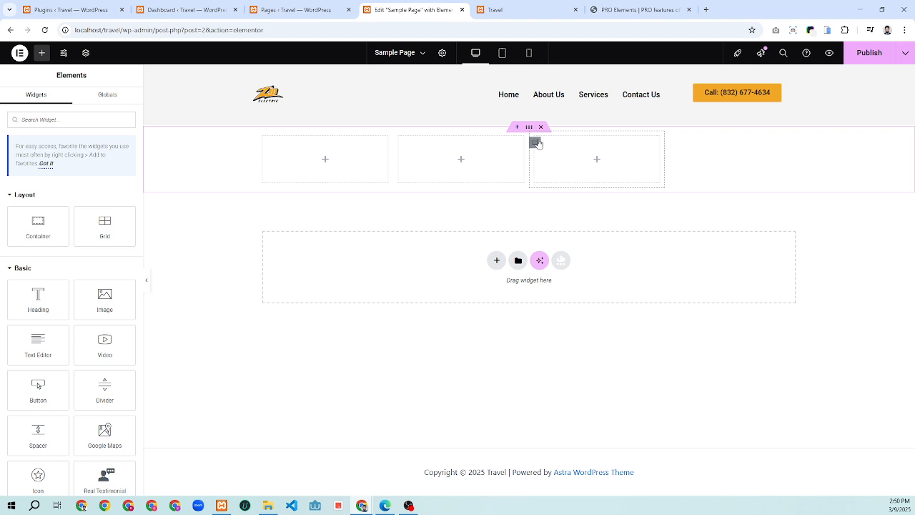
pyautogui.click(537, 144)
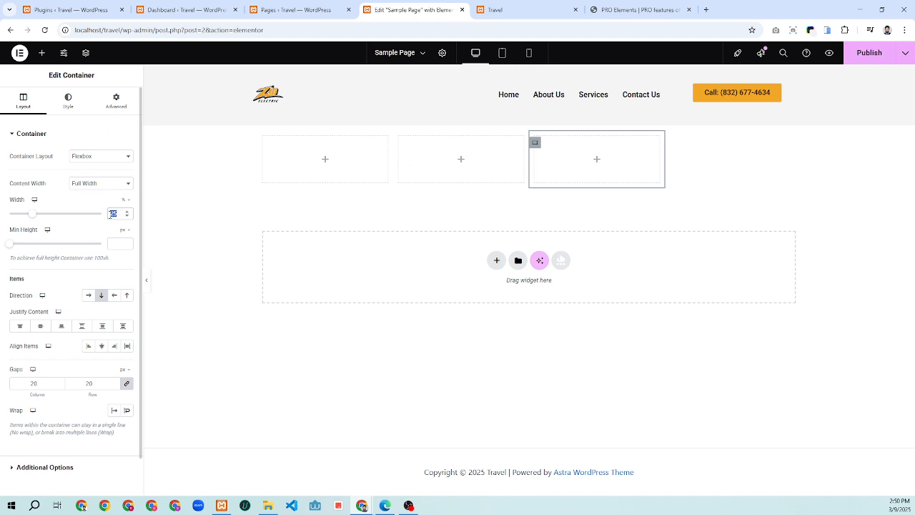
pyautogui.write('33')
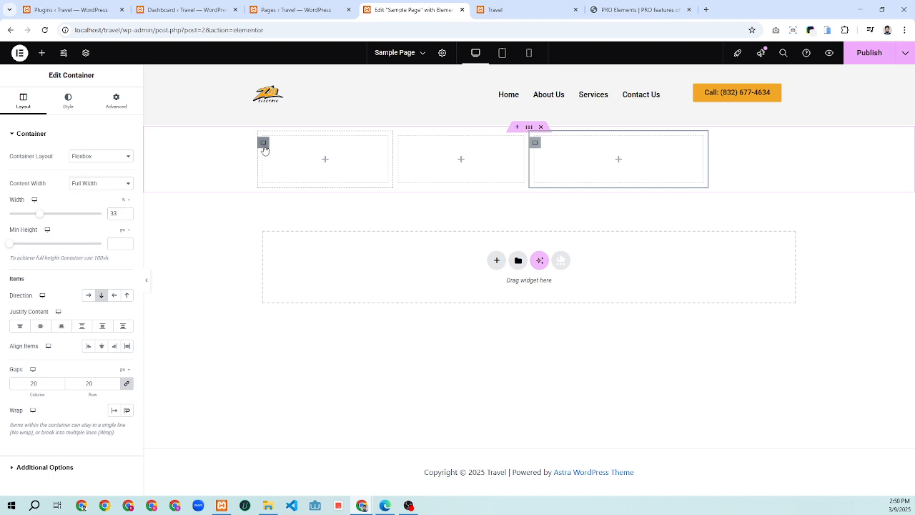
# Set the first and second columns' widths to 33% each, and check the column width settings.
pyautogui.hotkey('ctrl', 'z')
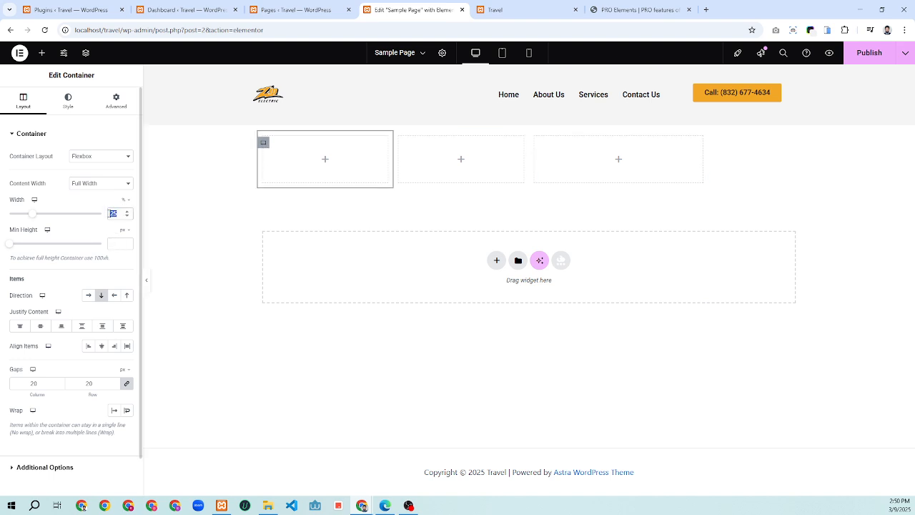
pyautogui.write('33')
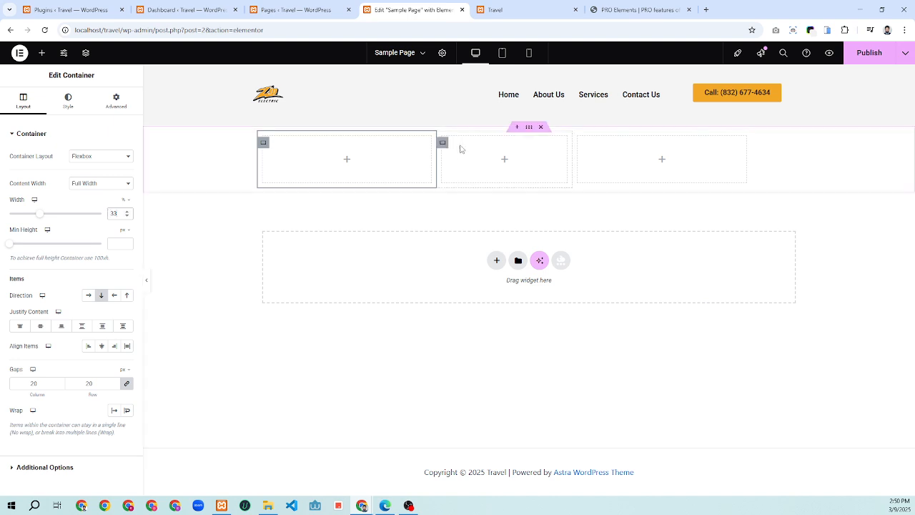
pyautogui.click(446, 144)
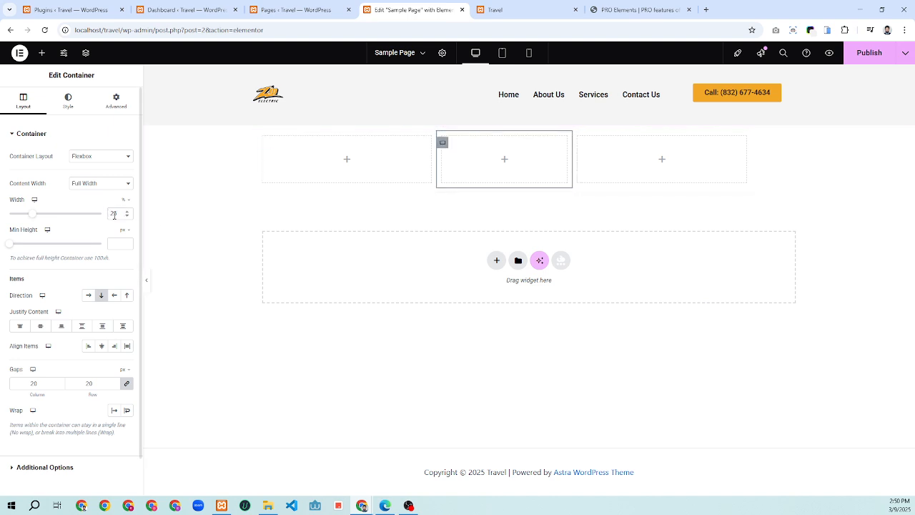
pyautogui.write('33')
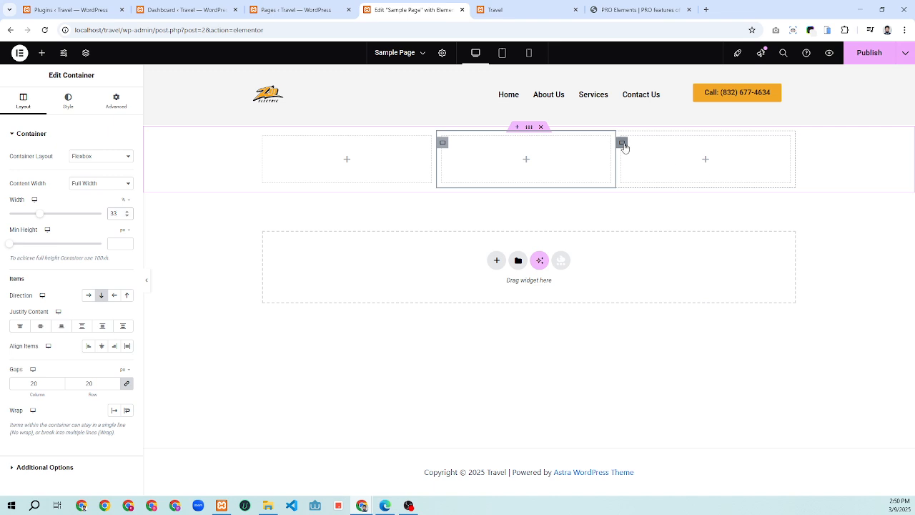
pyautogui.click(622, 144)
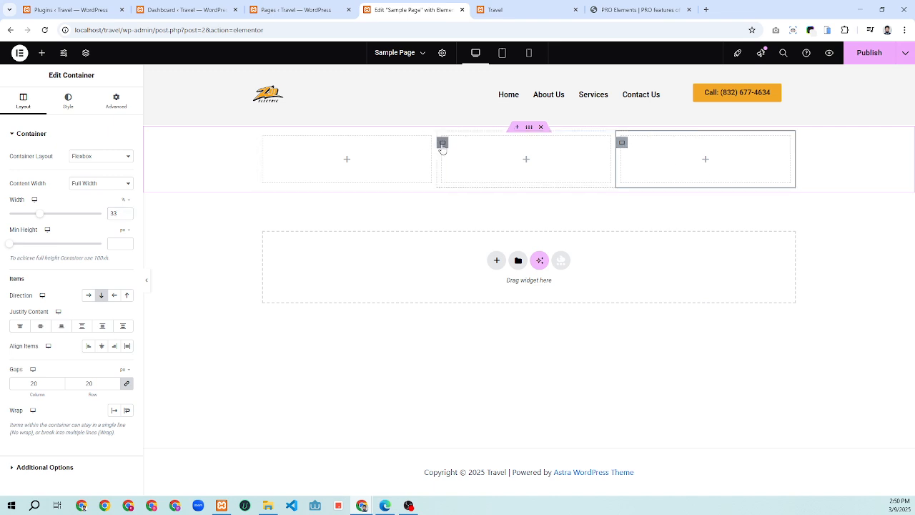
pyautogui.click(263, 144)
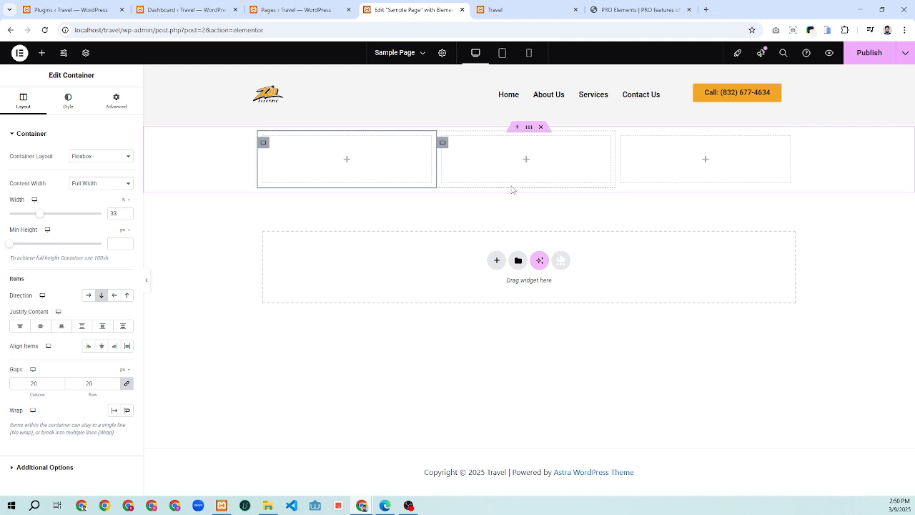
# Set the three-column parent container's boxed width to 1200 px and look over the Pro widgets.
pyautogui.click(529, 126)
pyautogui.write('1200')
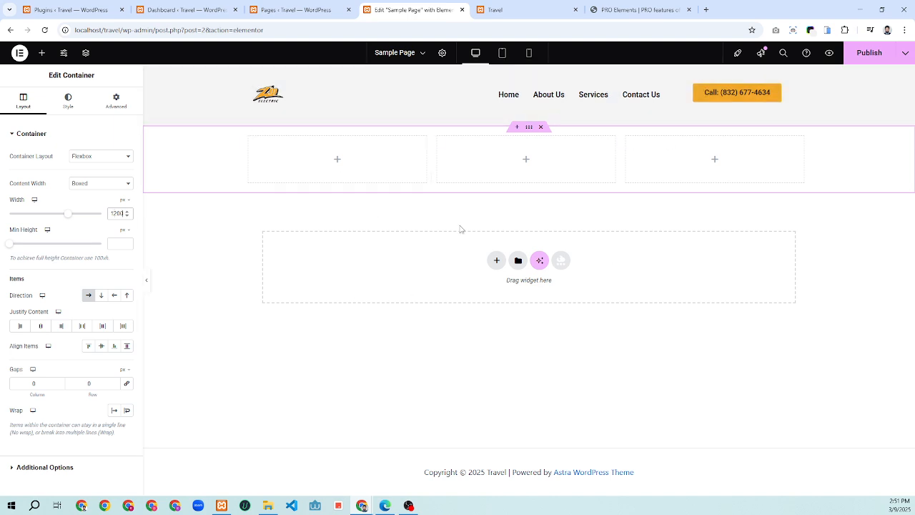
pyautogui.click(41, 52)
pyautogui.scroll(-6, 54, 279)
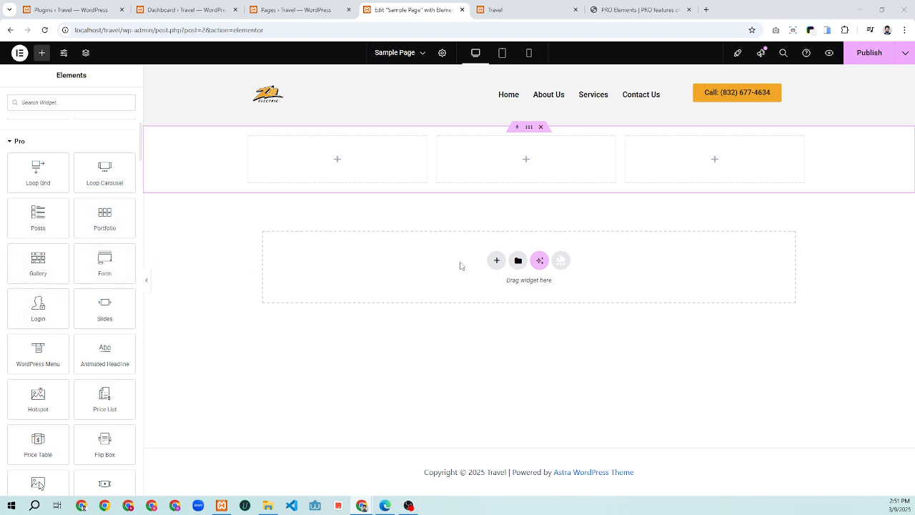
# Add a single-column Flexbox container above the three-column container and set its boxed width to 1200 px.
pyautogui.click(518, 127)
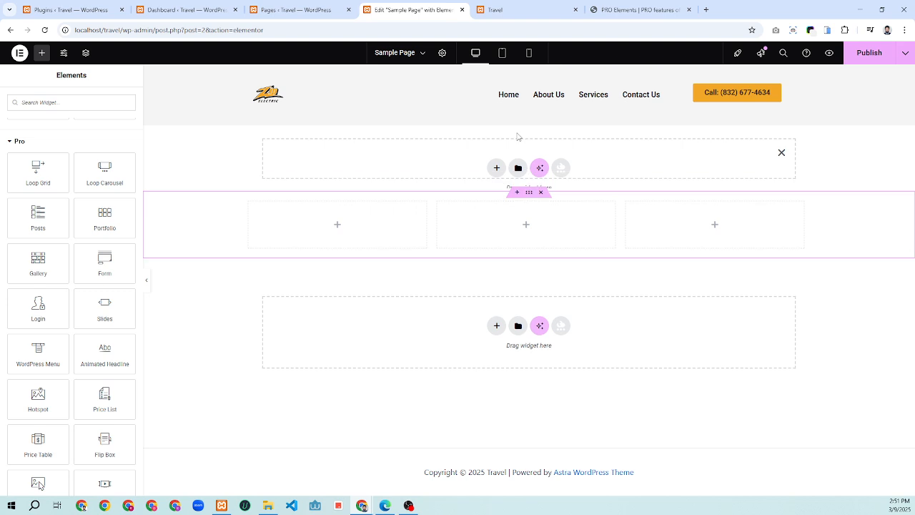
pyautogui.click(496, 167)
pyautogui.click(490, 201)
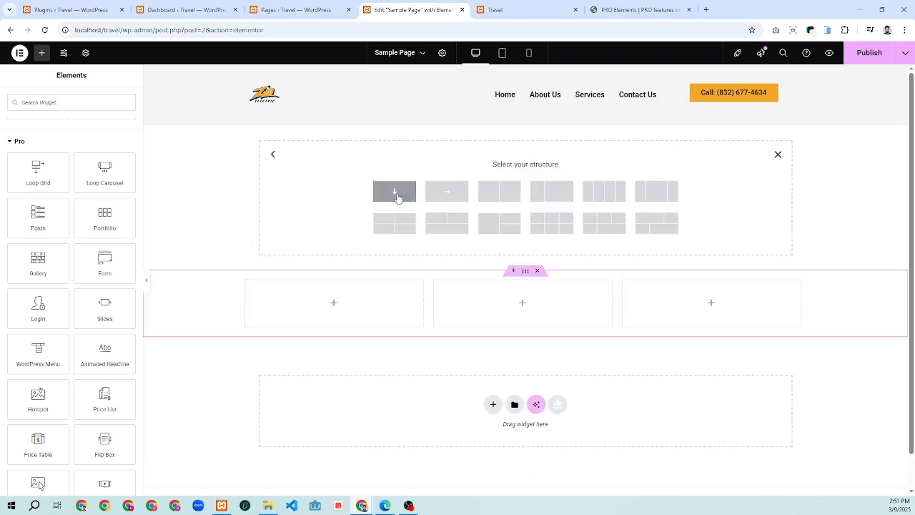
pyautogui.click(394, 190)
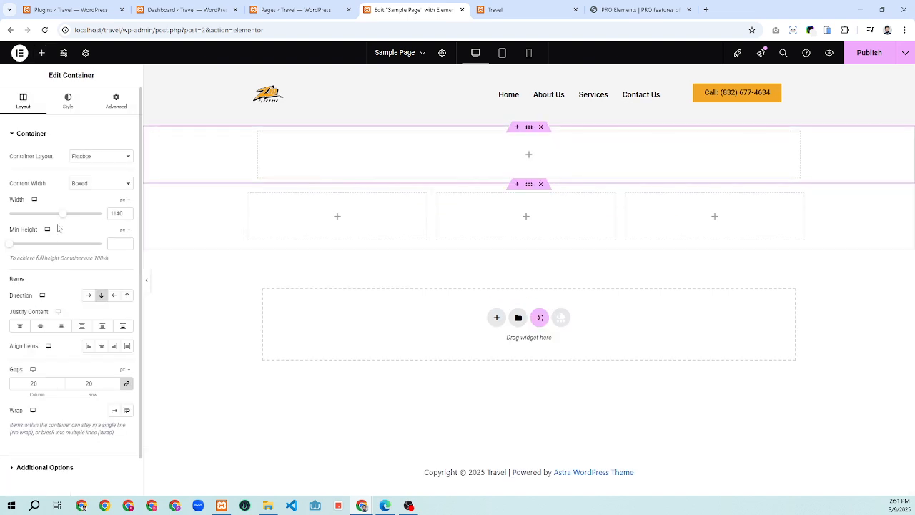
pyautogui.doubleClick(117, 213)
pyautogui.write('1')
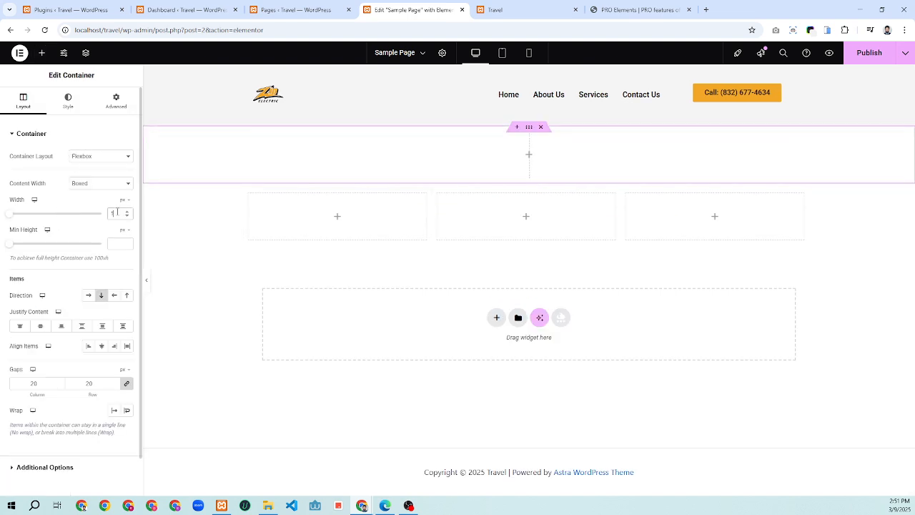
pyautogui.write('200')
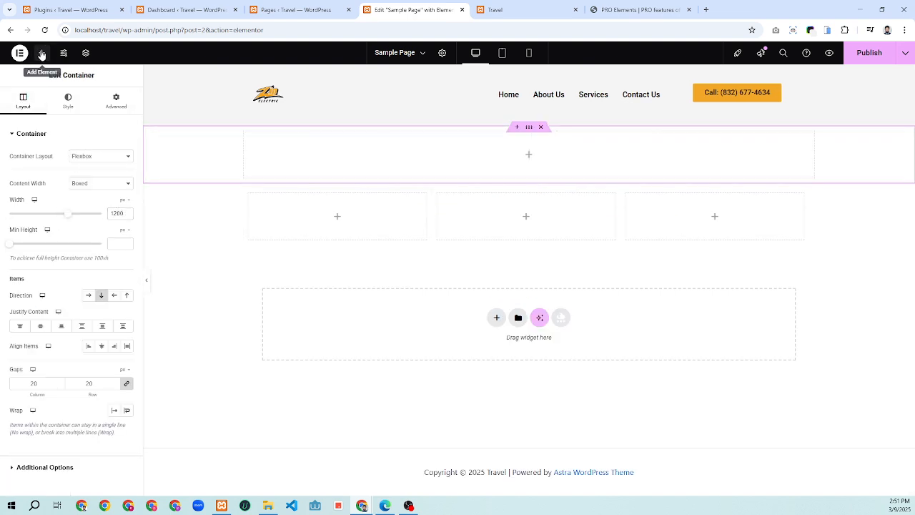
# Place the Pro Gallery widget in the empty single-column container.
pyautogui.click(41, 52)
pyautogui.scroll(-2, 87, 328)
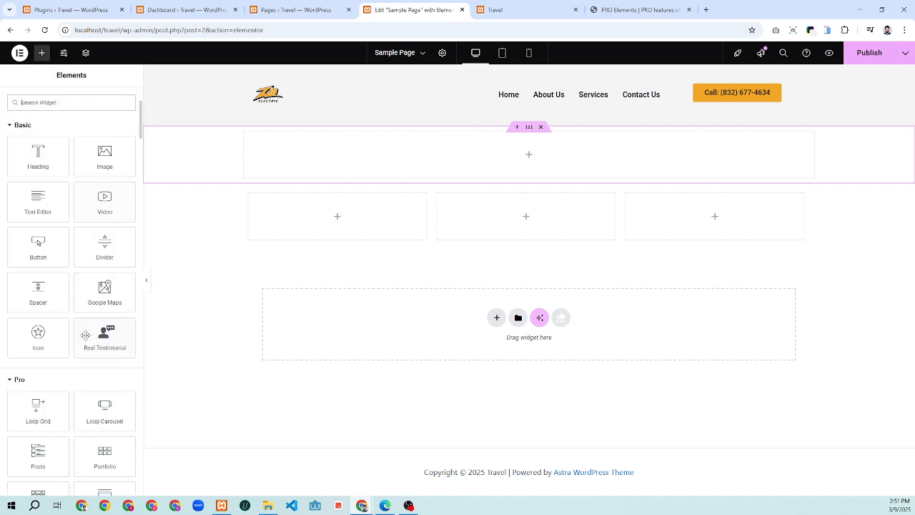
pyautogui.scroll(-1, 114, 307)
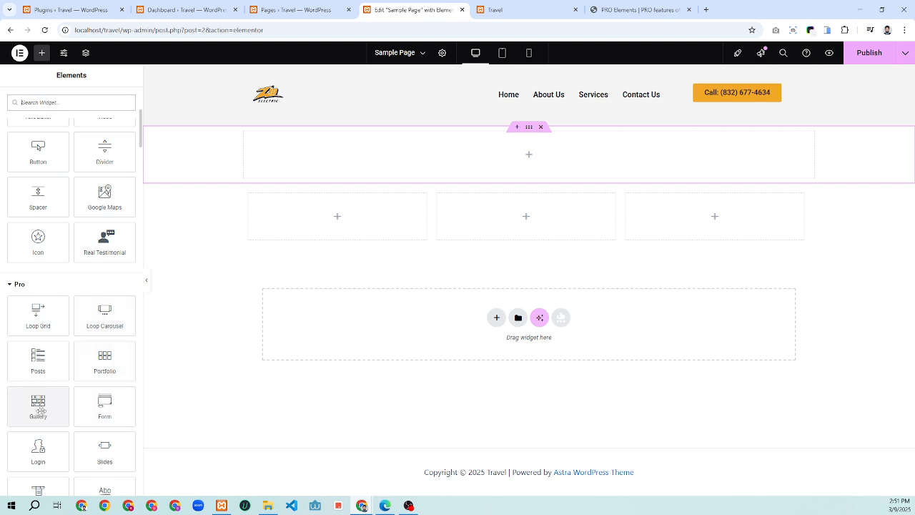
pyautogui.moveTo(38, 406); pyautogui.dragTo(477, 159)
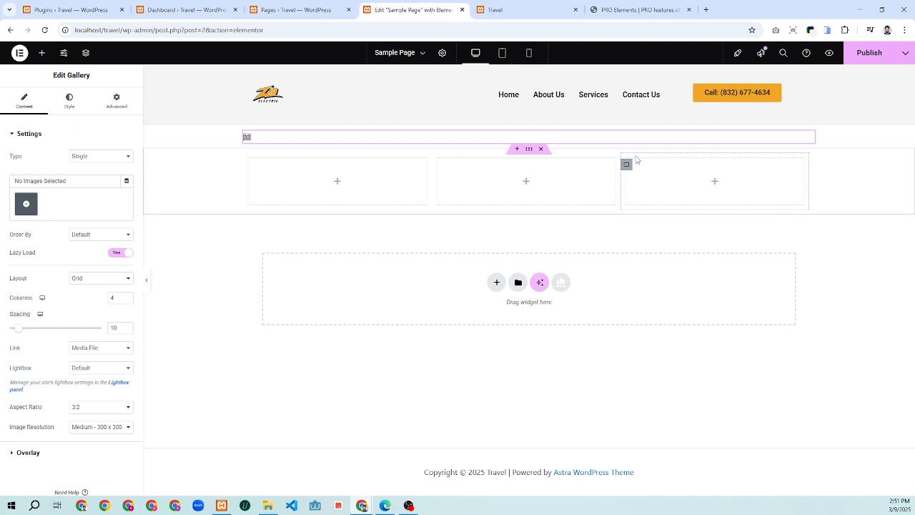
# Select 22 media library images for the gallery, leaving out the shower head photo and the company logo.
pyautogui.click(25, 206)
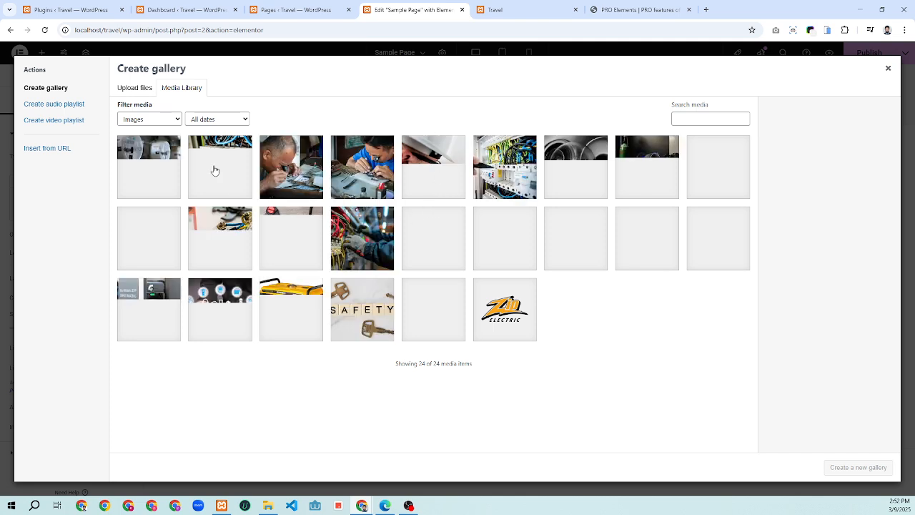
pyautogui.click(173, 172)
pyautogui.click(229, 170)
pyautogui.click(291, 170)
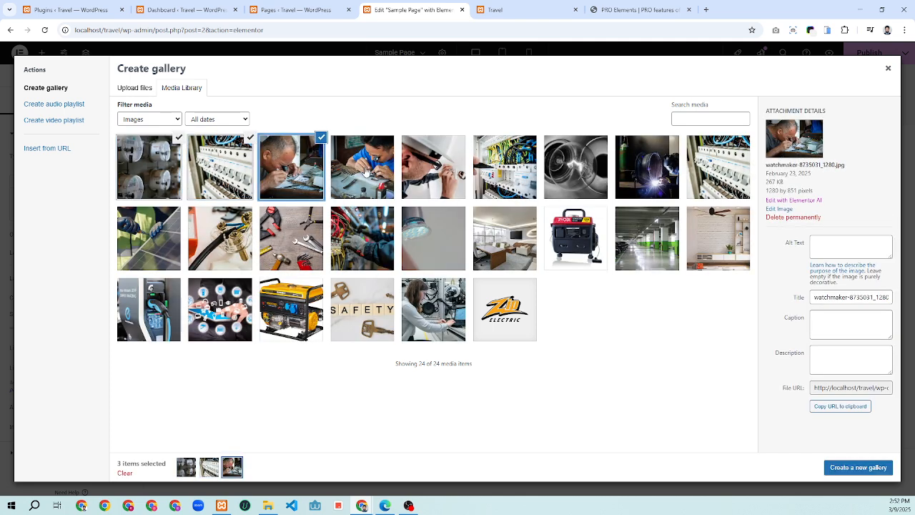
pyautogui.click(366, 173)
pyautogui.click(433, 176)
pyautogui.click(508, 179)
pyautogui.click(564, 187)
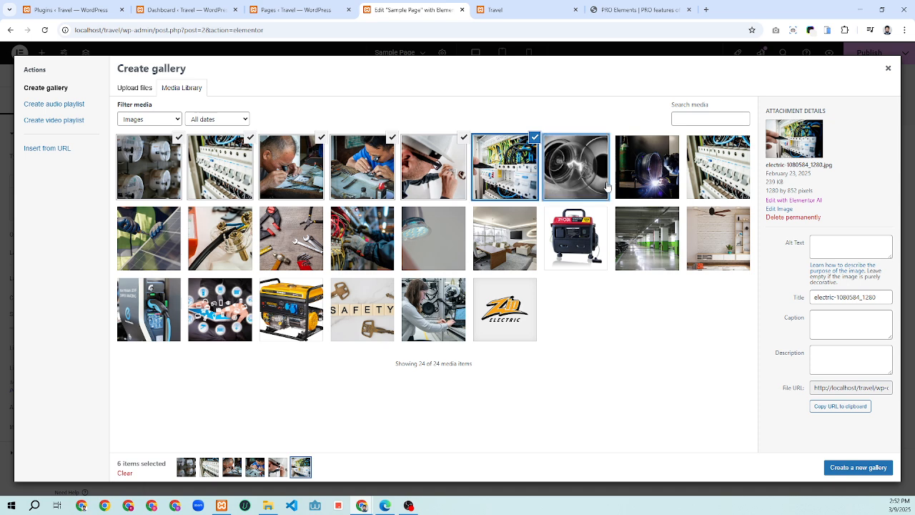
pyautogui.click(647, 178)
pyautogui.click(697, 183)
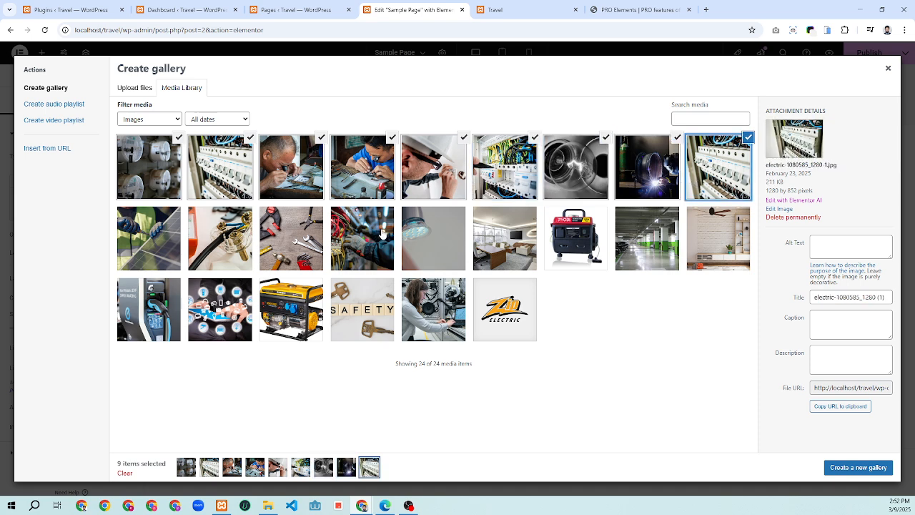
pyautogui.click(382, 234)
pyautogui.click(284, 233)
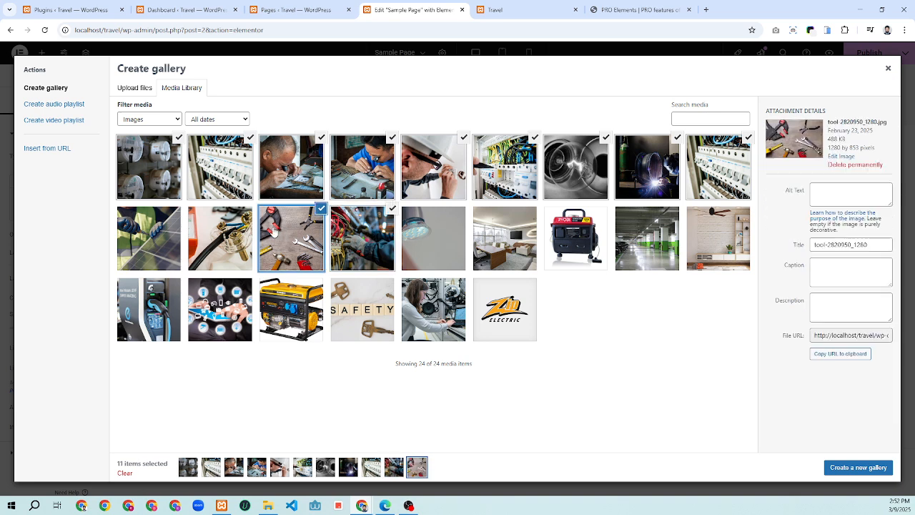
pyautogui.click(220, 235)
pyautogui.click(132, 230)
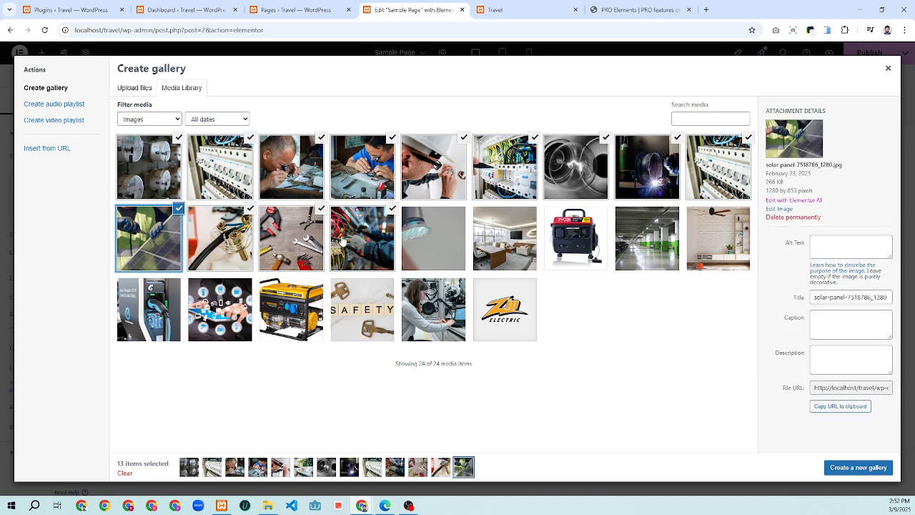
pyautogui.click(632, 251)
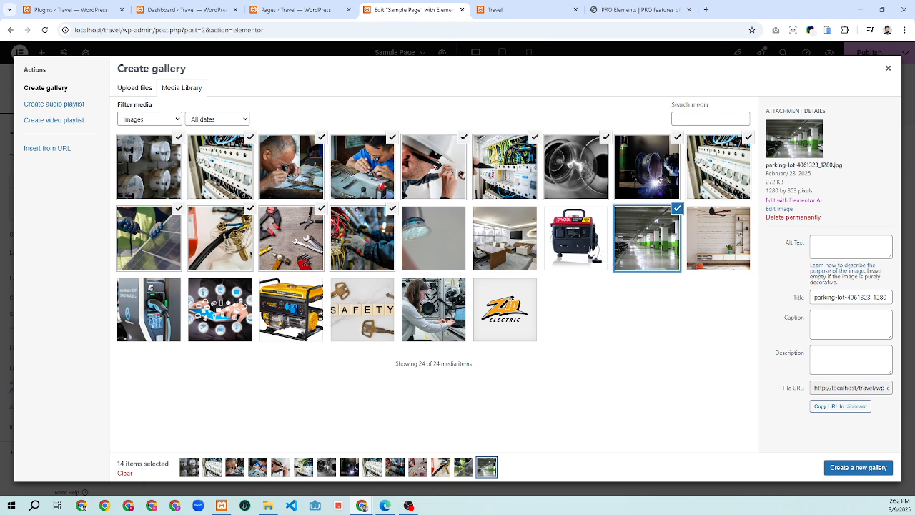
pyautogui.click(590, 251)
pyautogui.click(505, 255)
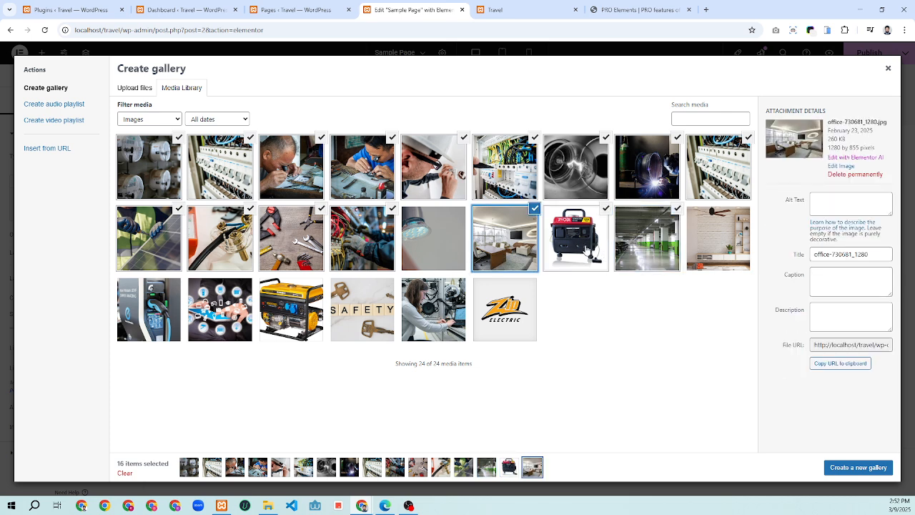
pyautogui.click(708, 251)
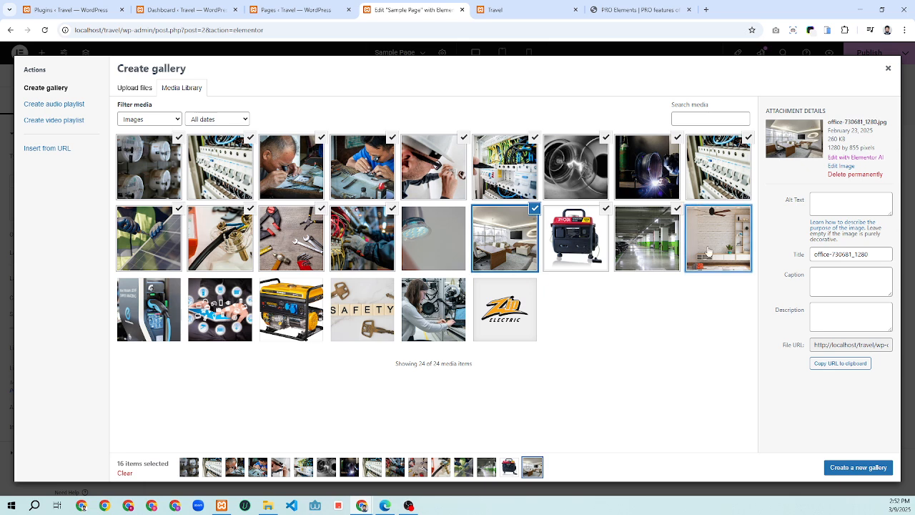
pyautogui.click(352, 305)
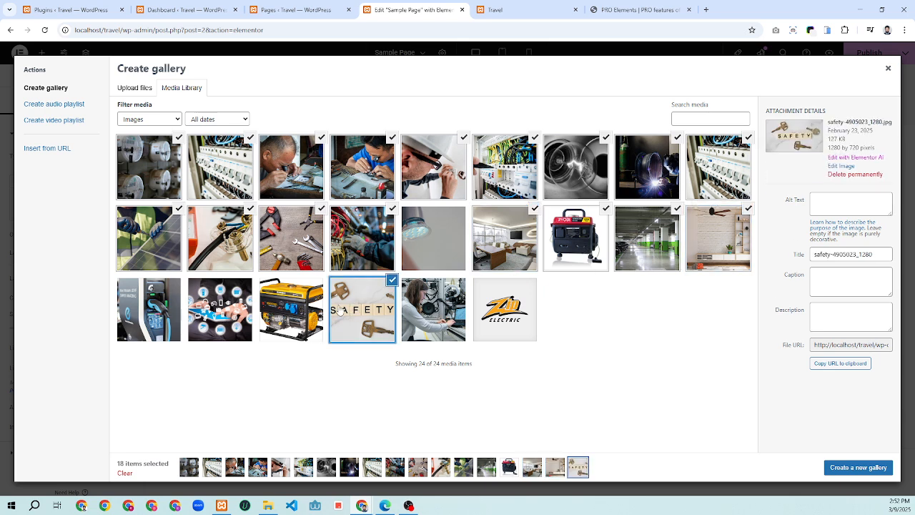
pyautogui.click(285, 309)
pyautogui.click(233, 313)
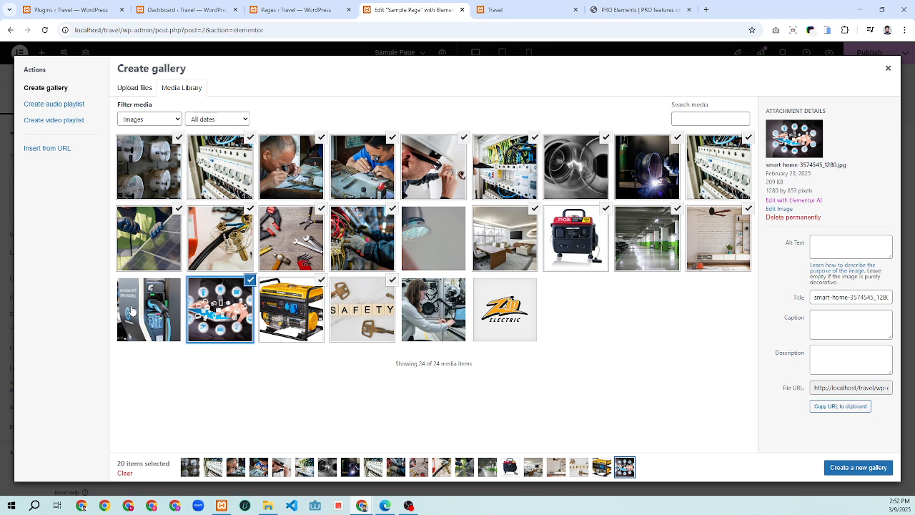
pyautogui.click(150, 312)
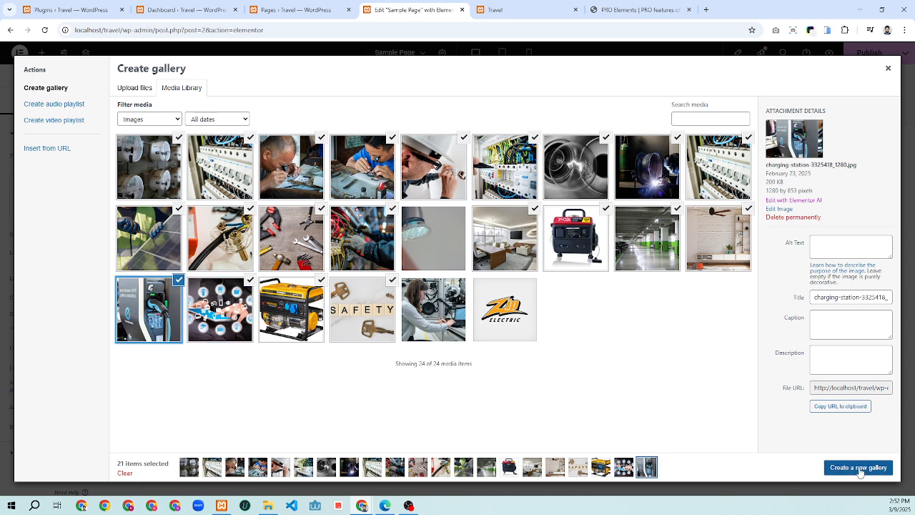
pyautogui.click(411, 315)
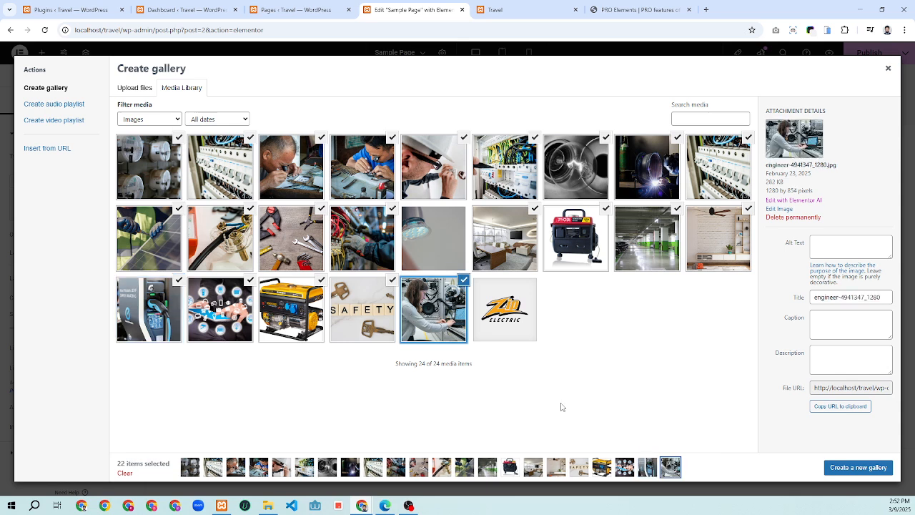
# Create the gallery from the selected images, remove the electric meters photo, and insert the gallery into the widget.
pyautogui.click(871, 471)
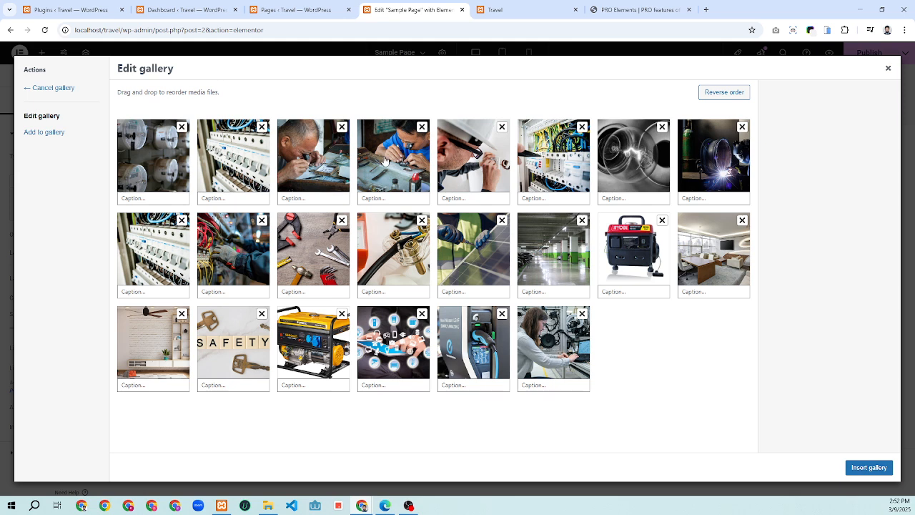
pyautogui.click(182, 127)
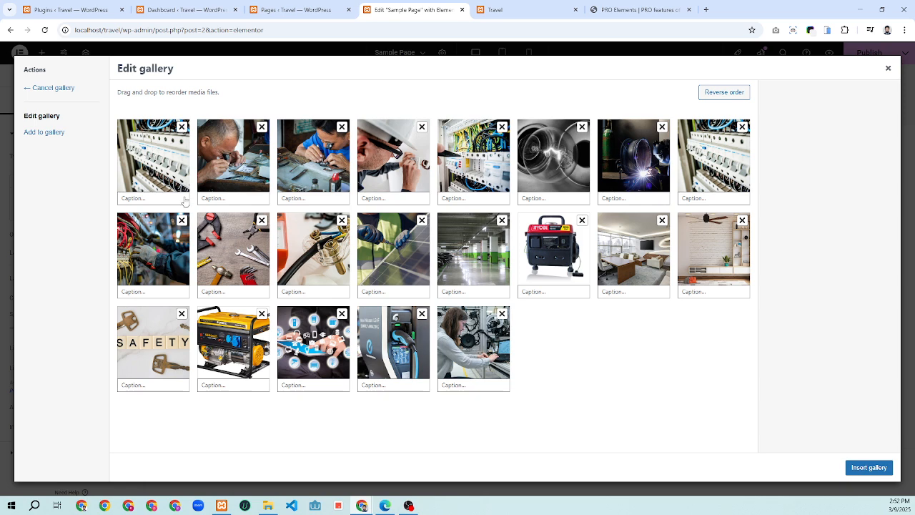
pyautogui.click(857, 469)
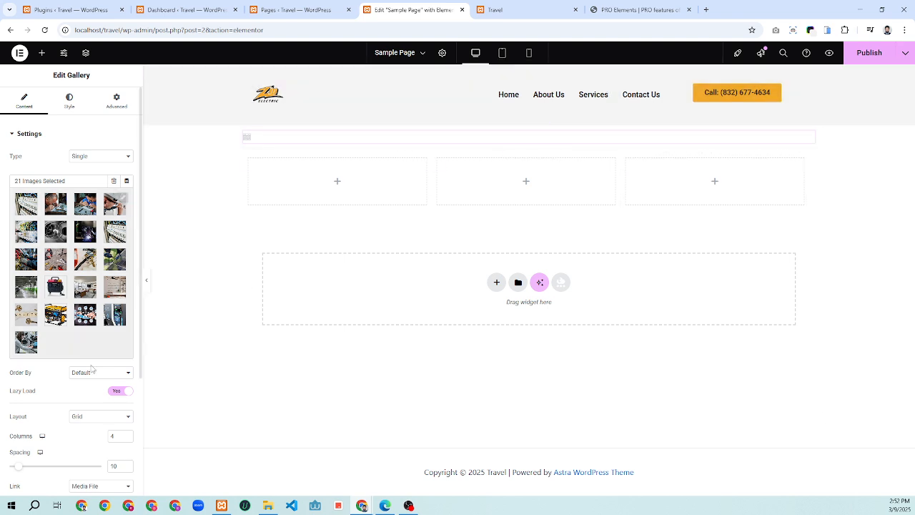
# Set the Gallery widget to 3 columns in the Grid layout and dismiss the image optimization notice.
pyautogui.scroll(-2, 107, 367)
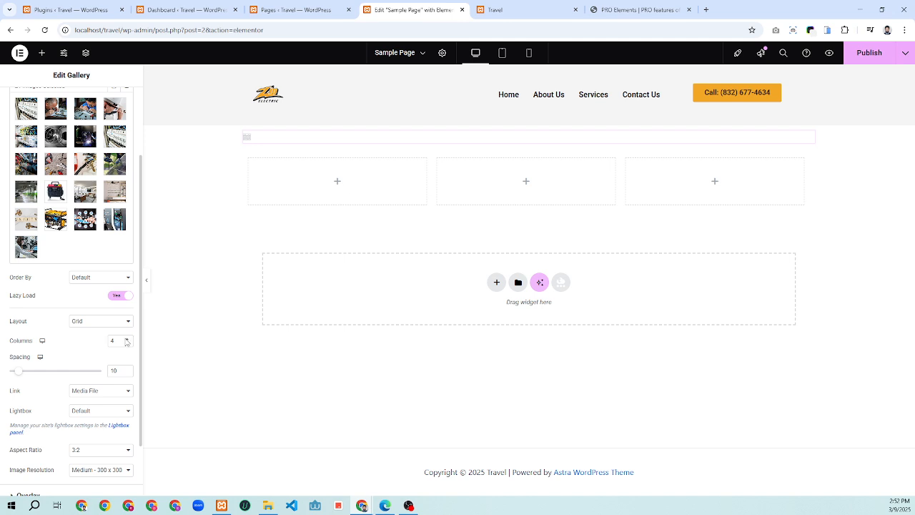
pyautogui.click(127, 344)
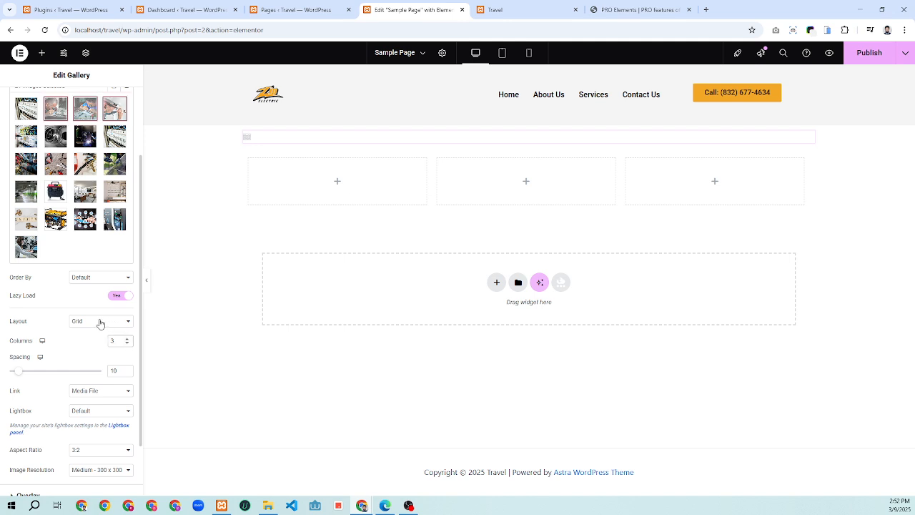
pyautogui.click(100, 324)
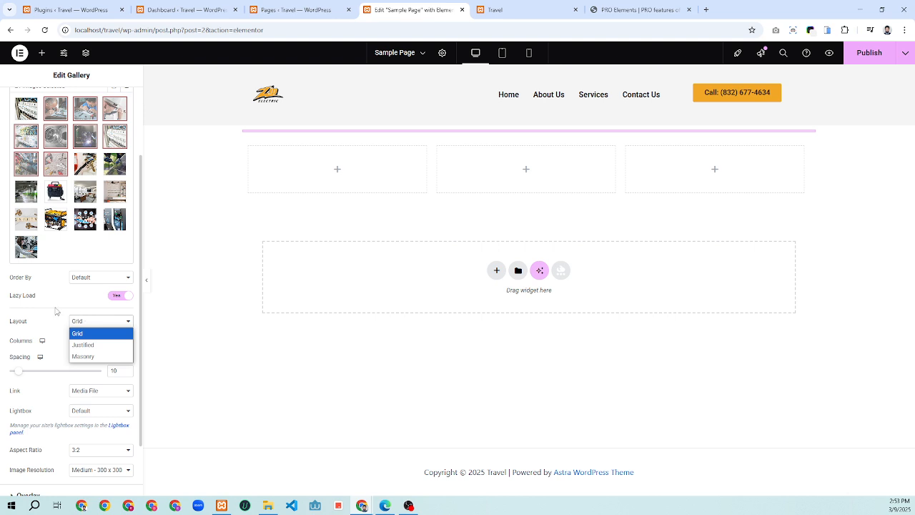
pyautogui.click(56, 311)
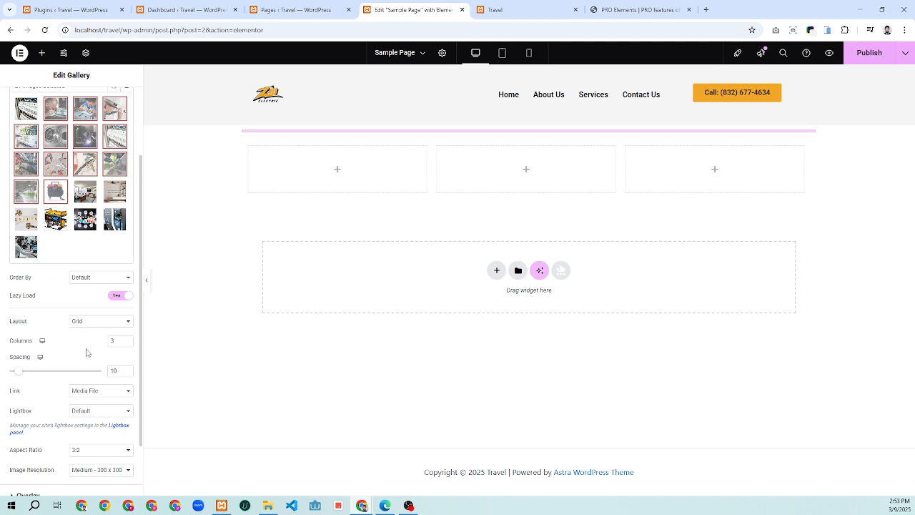
pyautogui.scroll(-1, 103, 364)
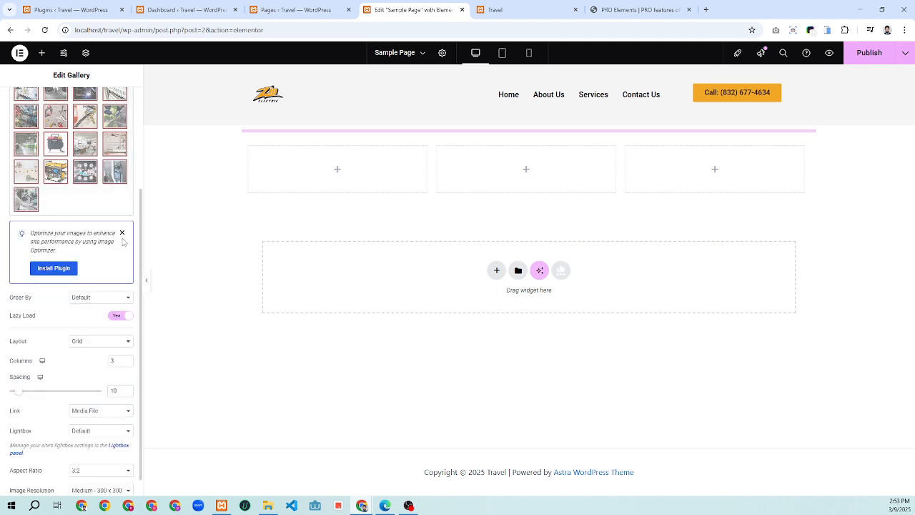
pyautogui.click(121, 233)
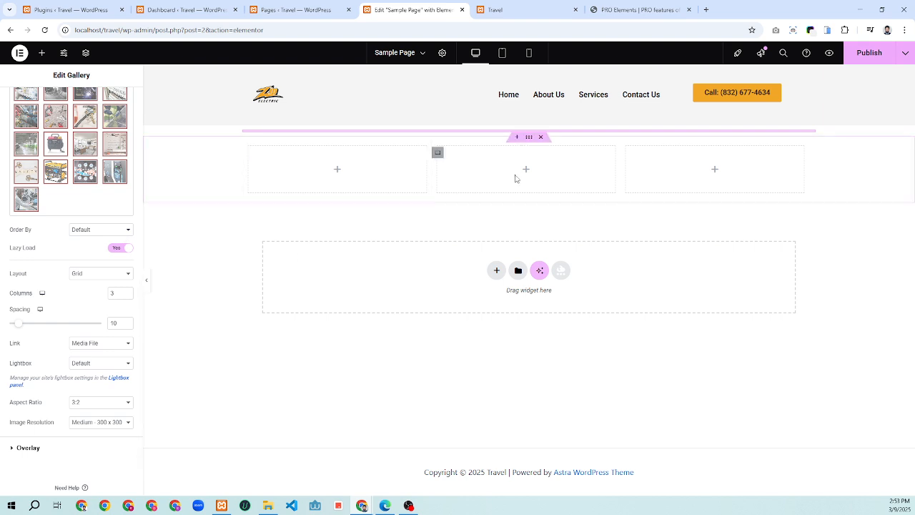
pyautogui.scroll(-1, 101, 367)
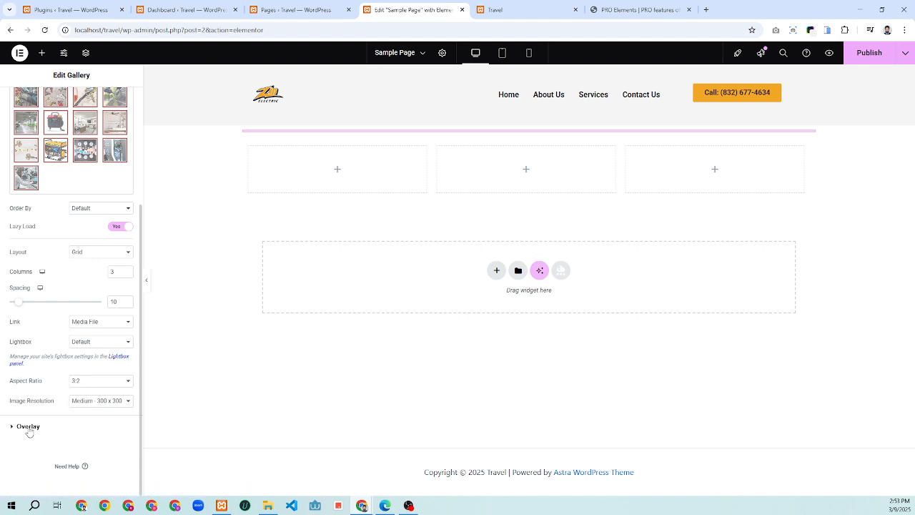
# Try the Multiple gallery type, look into its gallery item, and switch back to Single.
pyautogui.scroll(5, 85, 265)
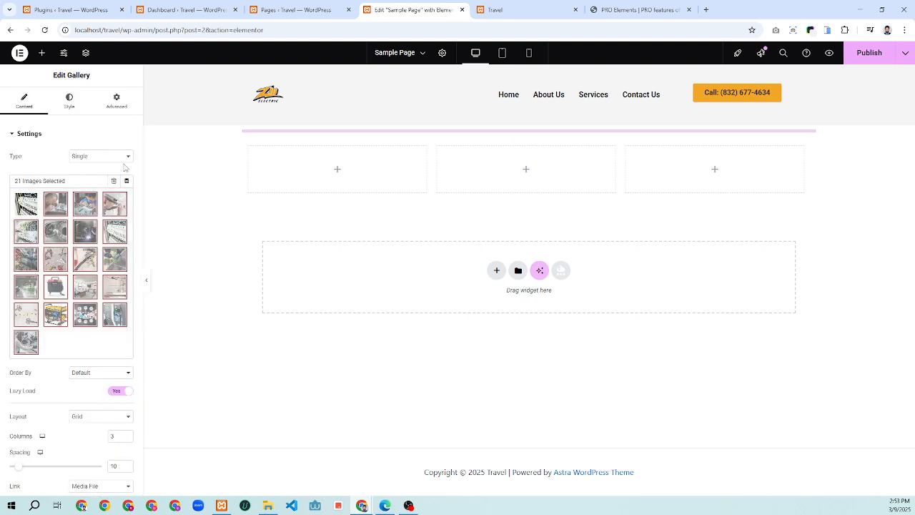
pyautogui.click(104, 159)
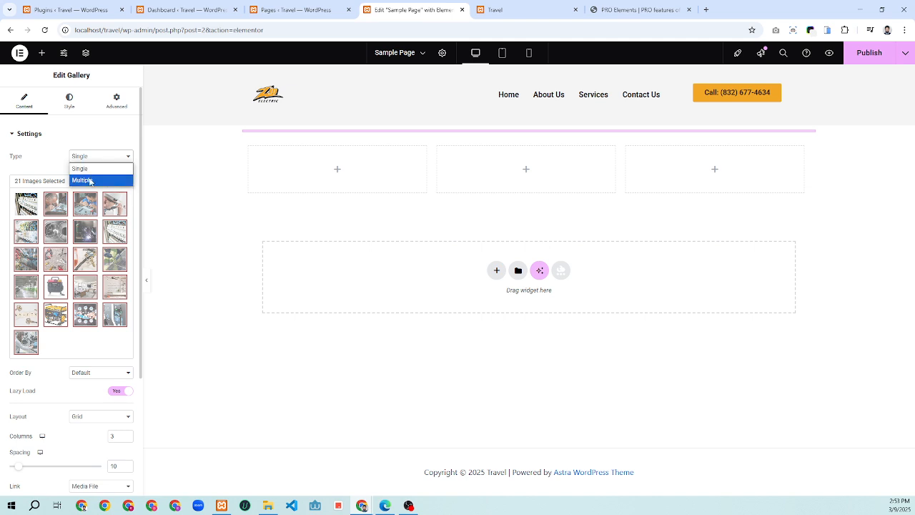
pyautogui.click(90, 180)
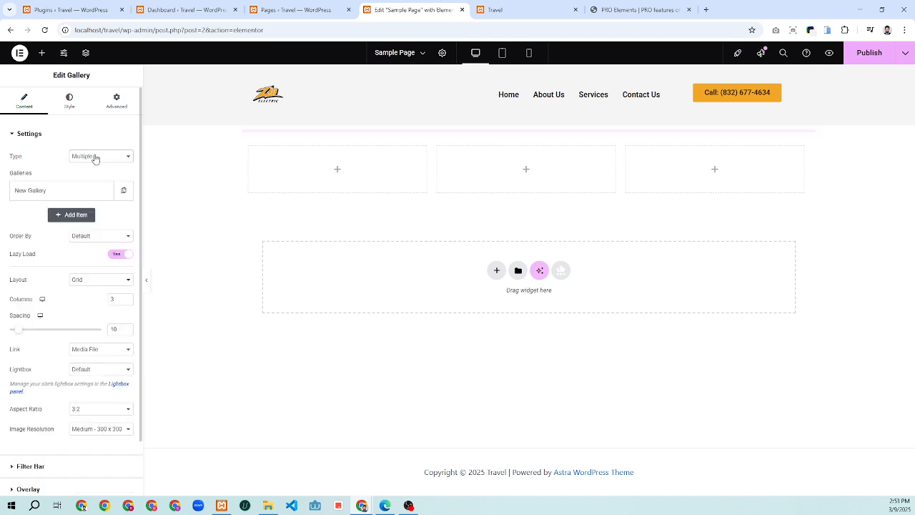
pyautogui.click(39, 196)
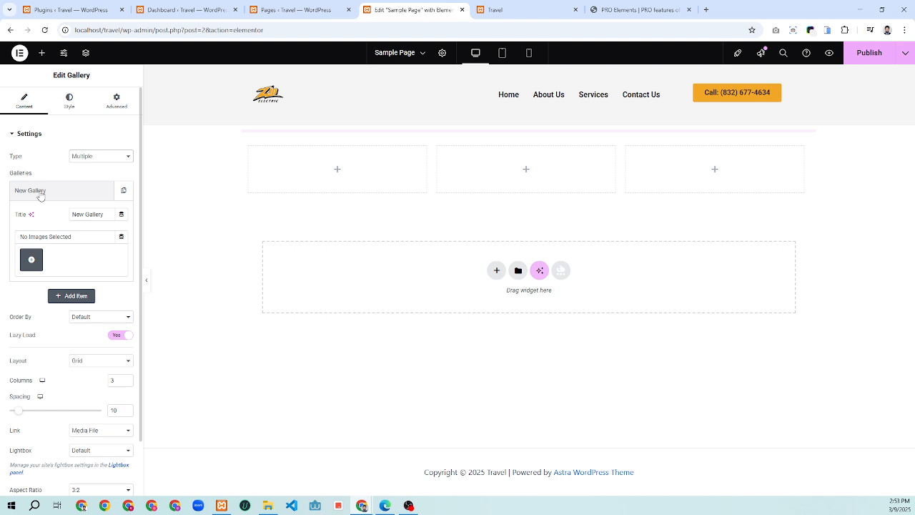
pyautogui.click(41, 195)
pyautogui.click(93, 155)
pyautogui.click(88, 170)
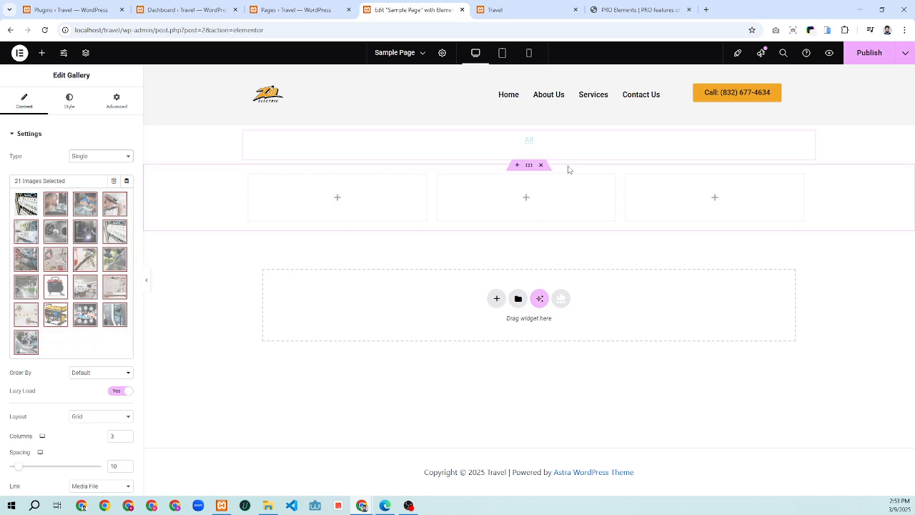
# Switch to the live Travel home page and test the All, Residential and Commercial filters under Our Services.
pyautogui.click(522, 9)
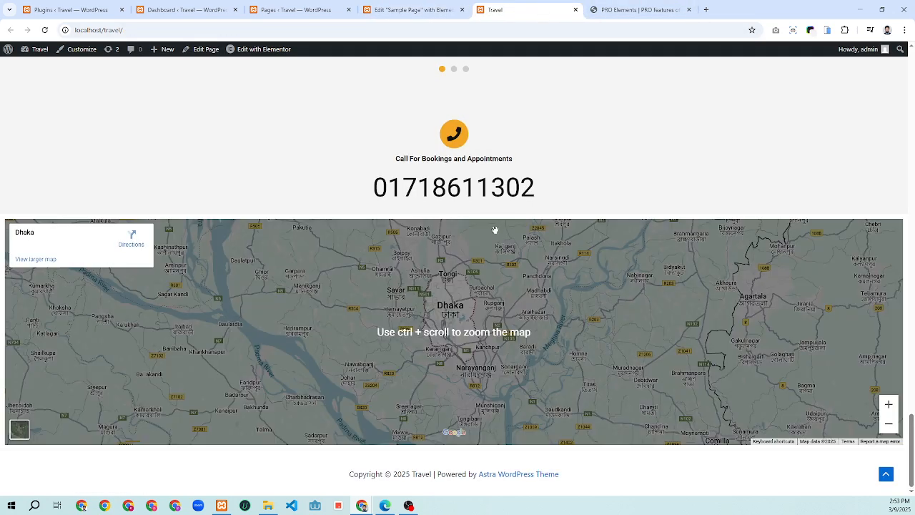
pyautogui.scroll(20, 495, 229)
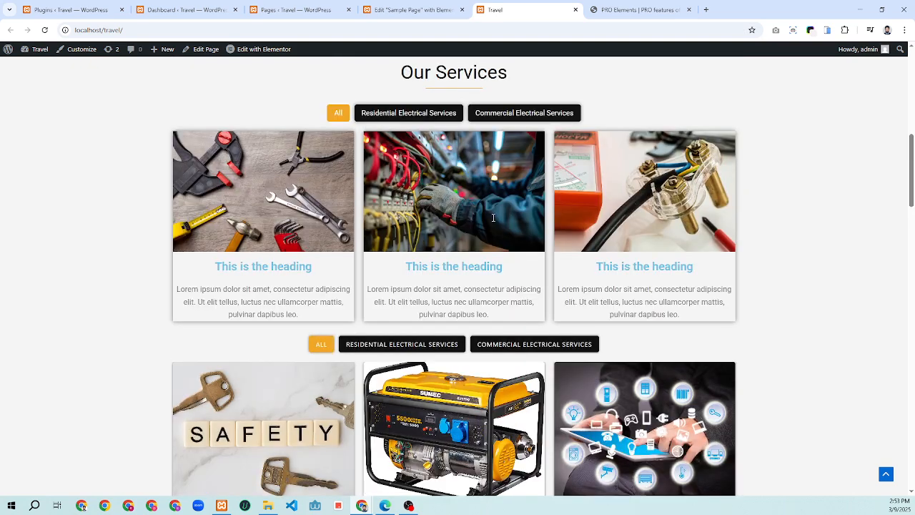
pyautogui.scroll(3, 493, 218)
pyautogui.scroll(-2, 492, 219)
pyautogui.click(389, 231)
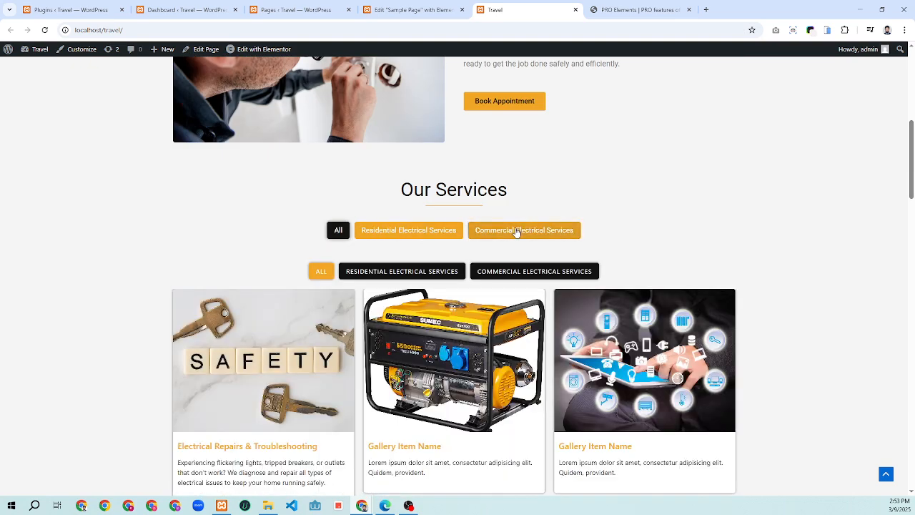
pyautogui.click(516, 231)
pyautogui.click(338, 230)
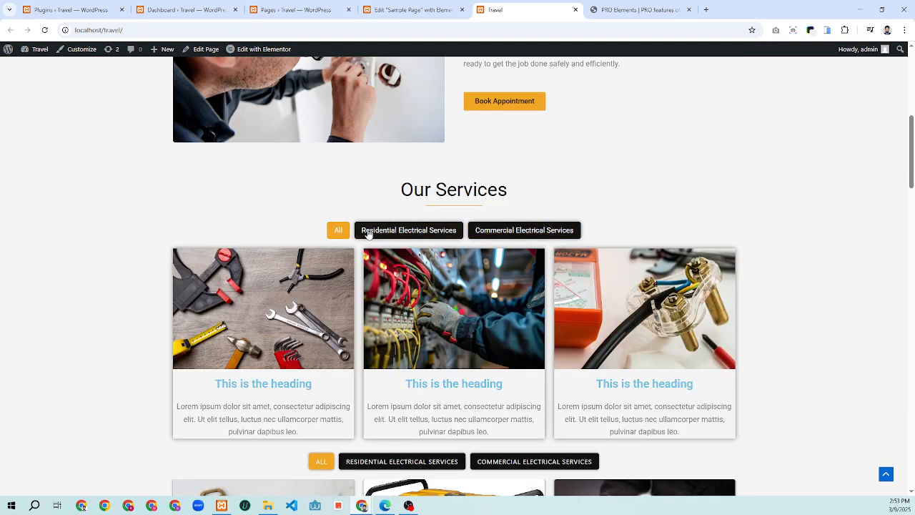
pyautogui.click(368, 232)
pyautogui.click(401, 273)
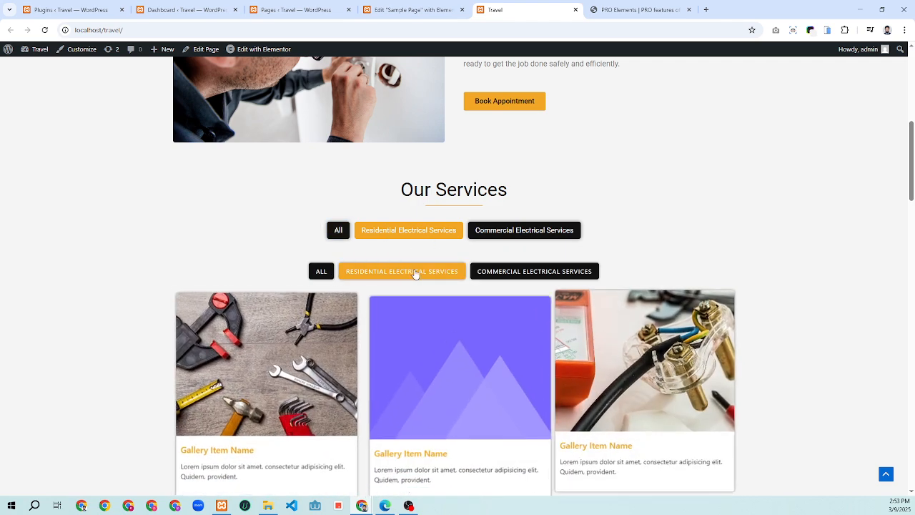
pyautogui.click(321, 271)
pyautogui.click(339, 230)
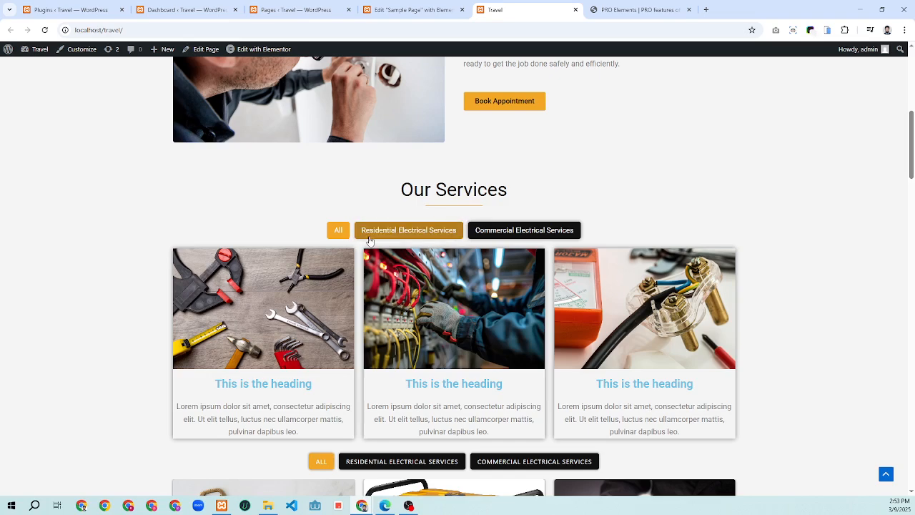
pyautogui.click(511, 236)
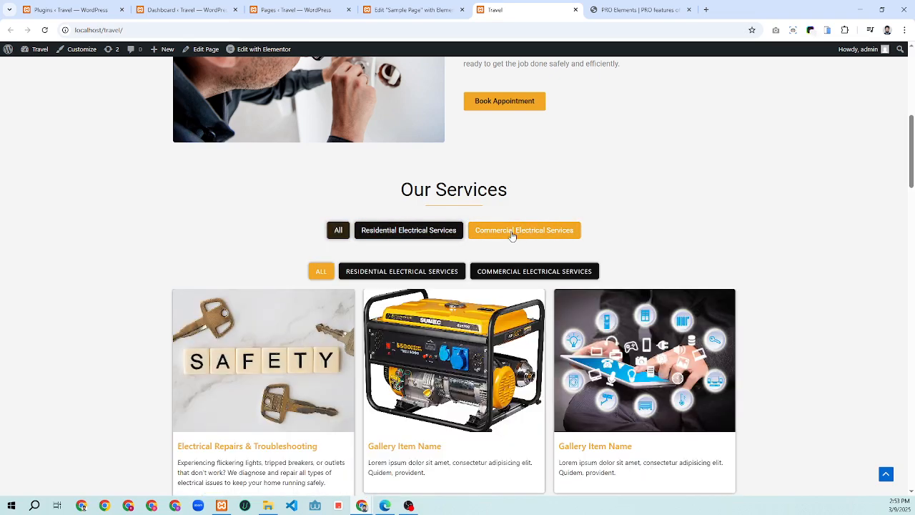
pyautogui.click(429, 231)
pyautogui.click(338, 230)
# Compare both Our Services galleries and test the category filters of the lower one.
pyautogui.scroll(-1, 469, 251)
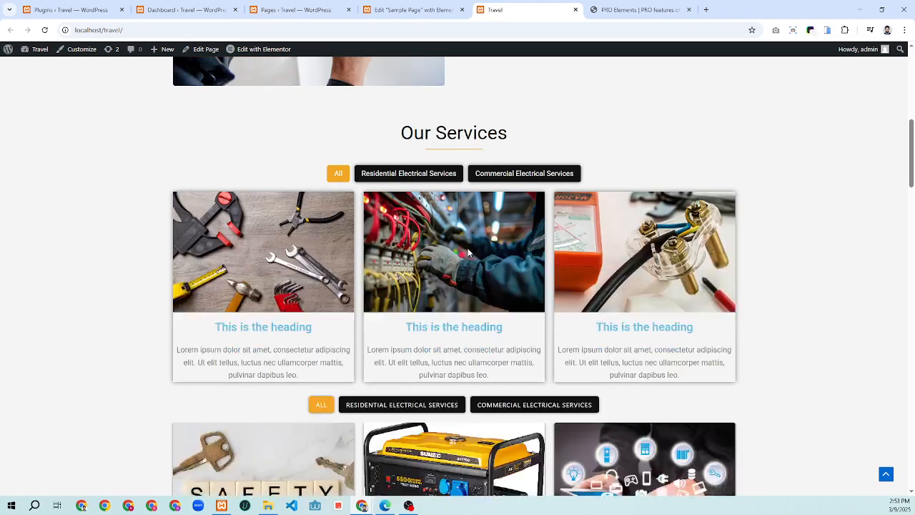
pyautogui.scroll(-3, 469, 252)
pyautogui.scroll(4, 468, 247)
pyautogui.scroll(-4, 467, 246)
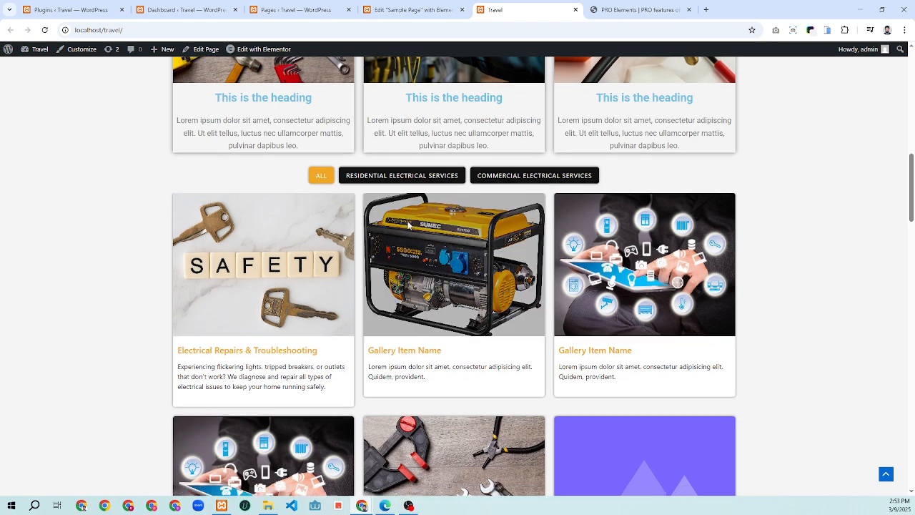
pyautogui.click(394, 176)
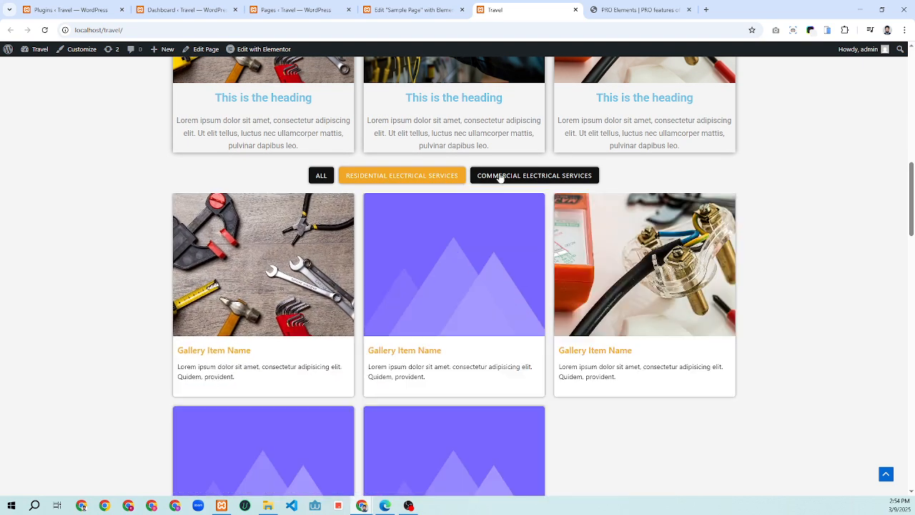
pyautogui.click(500, 176)
pyautogui.click(394, 176)
pyautogui.click(322, 177)
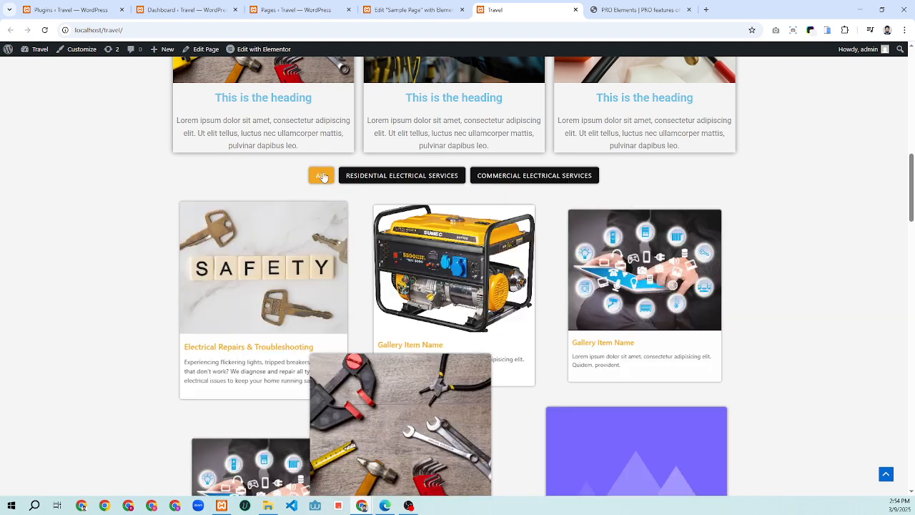
pyautogui.click(400, 179)
pyautogui.click(516, 179)
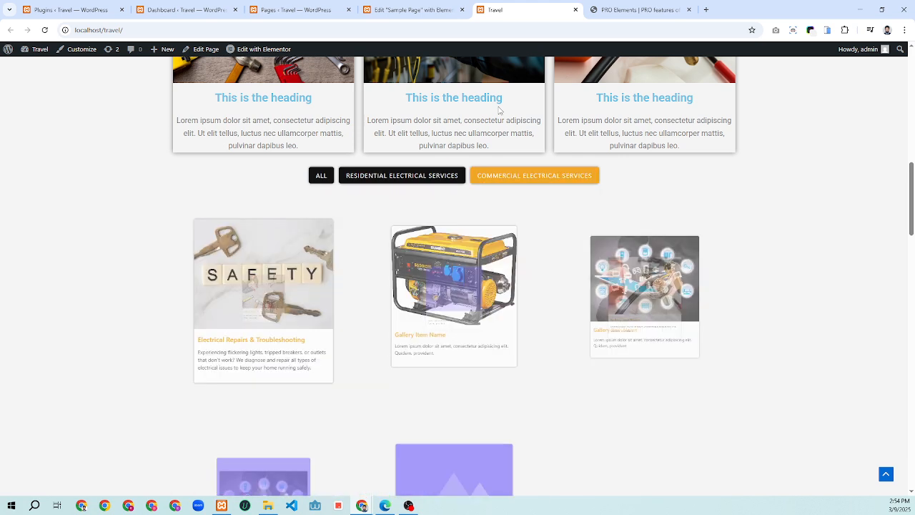
# Return to the Sample Page editor, check the gallery type options, and publish the page.
pyautogui.click(296, 10)
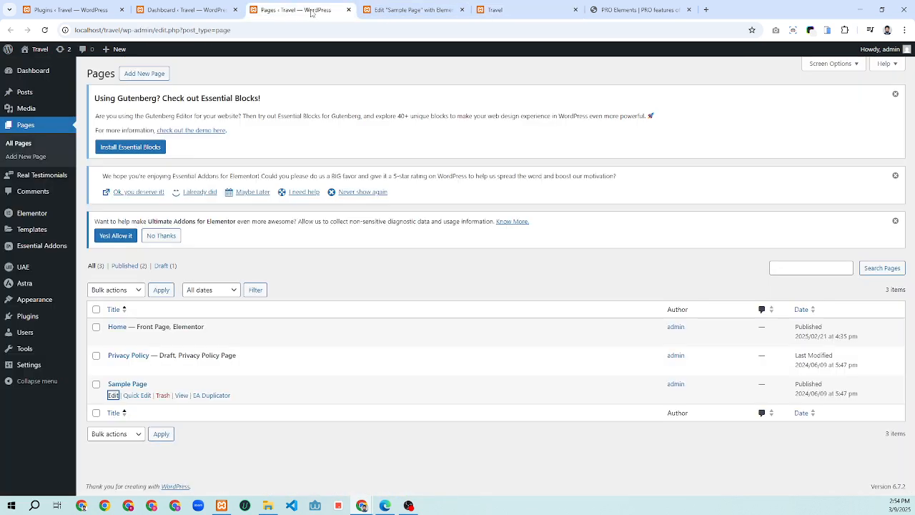
pyautogui.click(406, 10)
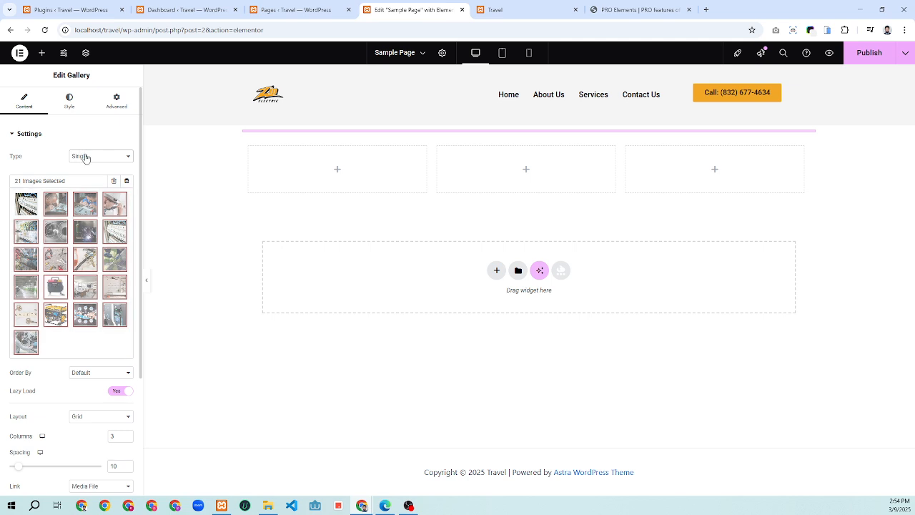
pyautogui.click(86, 156)
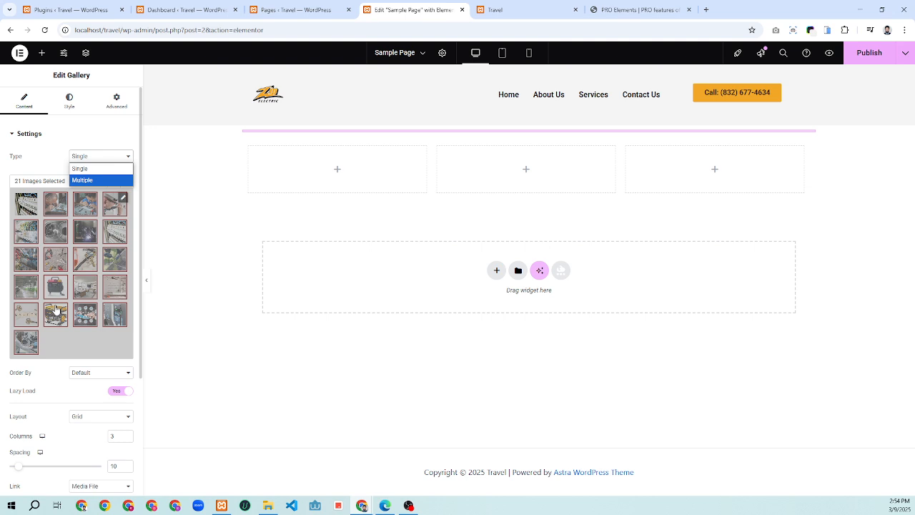
pyautogui.scroll(-1, 57, 311)
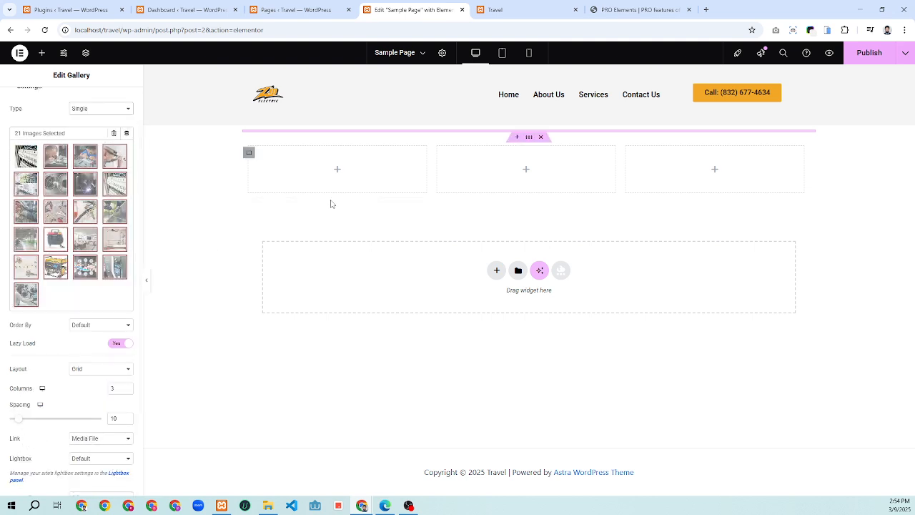
pyautogui.click(870, 58)
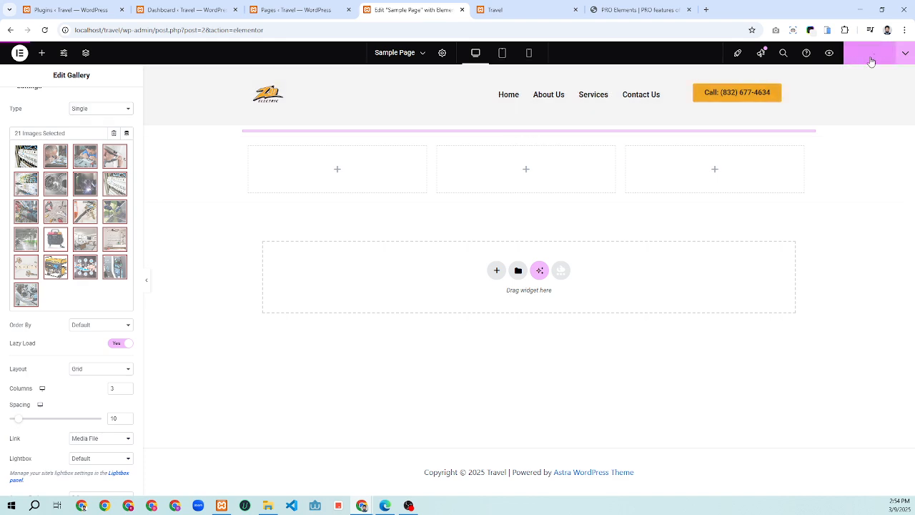
# Switch to the live Travel site and try to open the page at localhost/travel/sample-page.
pyautogui.click(526, 9)
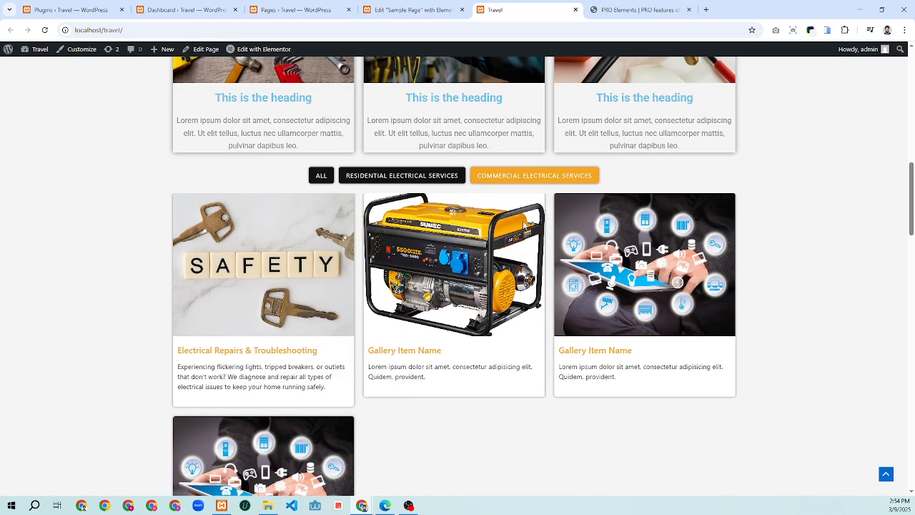
pyautogui.scroll(10, 525, 229)
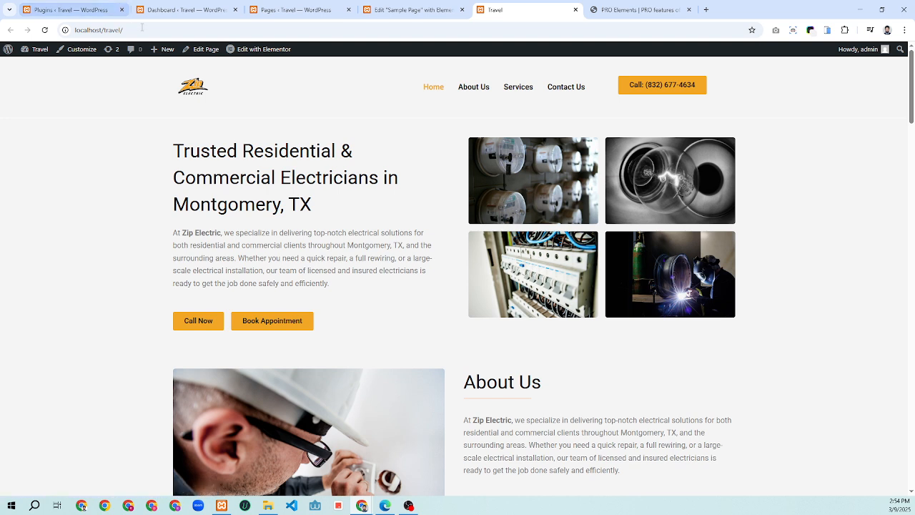
pyautogui.click(153, 30)
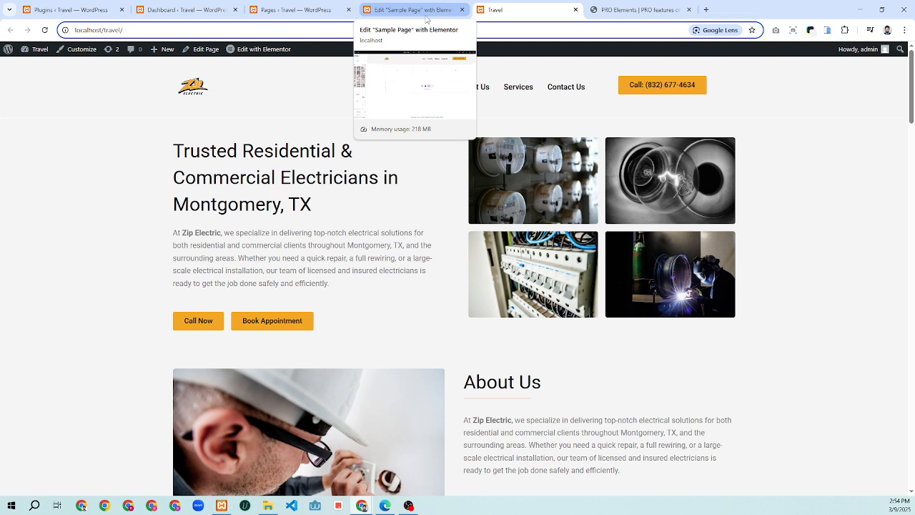
pyautogui.write('s')
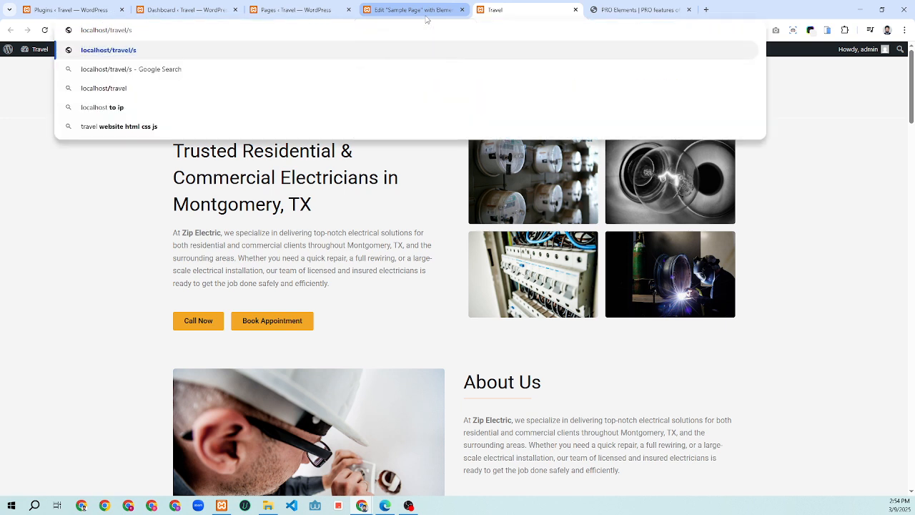
pyautogui.write('ample')
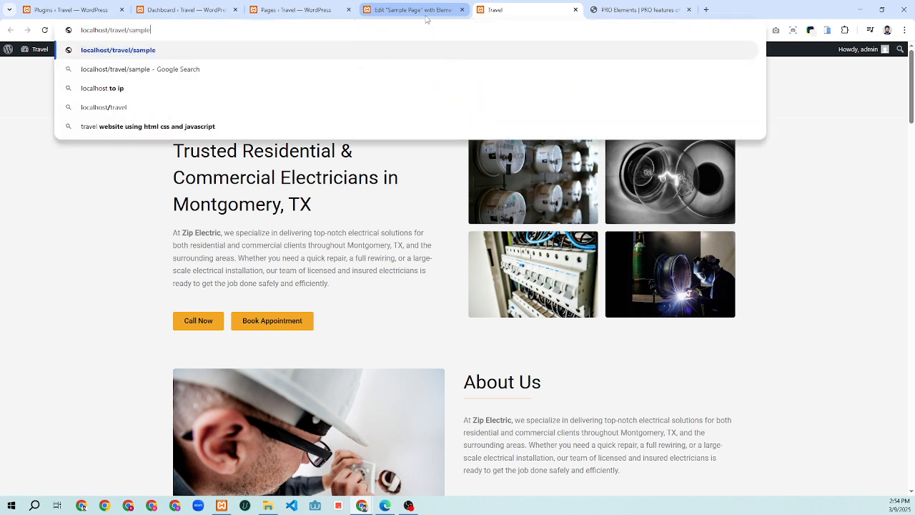
pyautogui.write('-page')
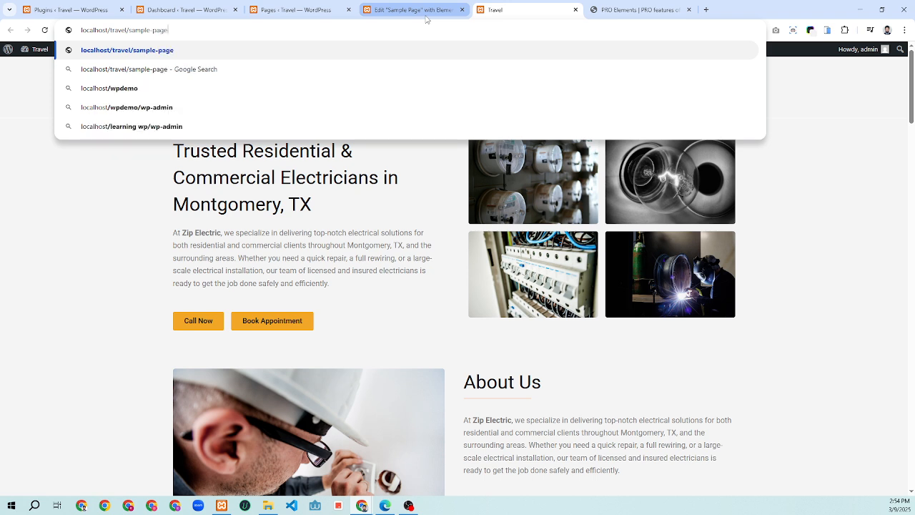
pyautogui.press('Return')
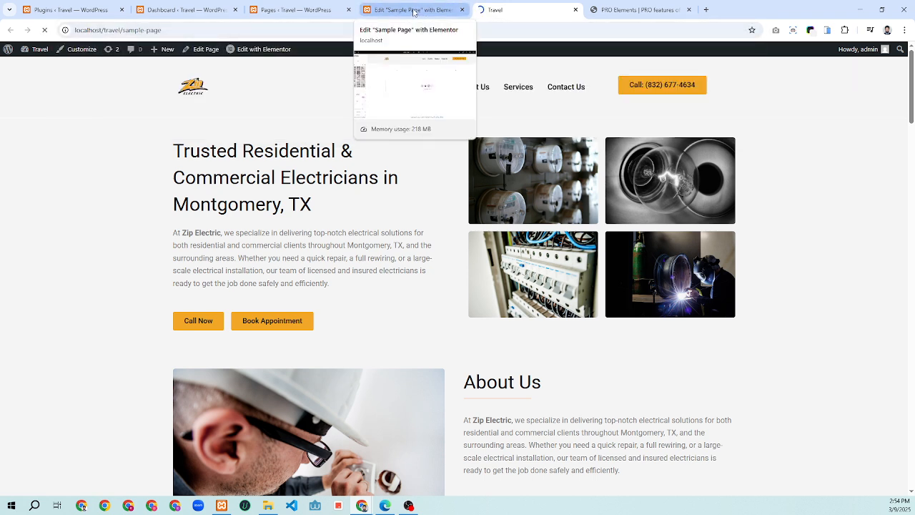
pyautogui.click(414, 10)
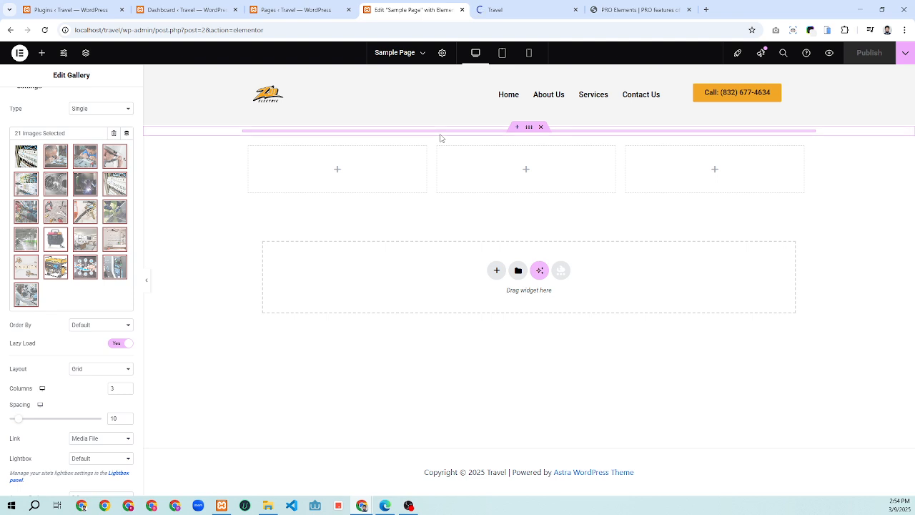
pyautogui.click(501, 7)
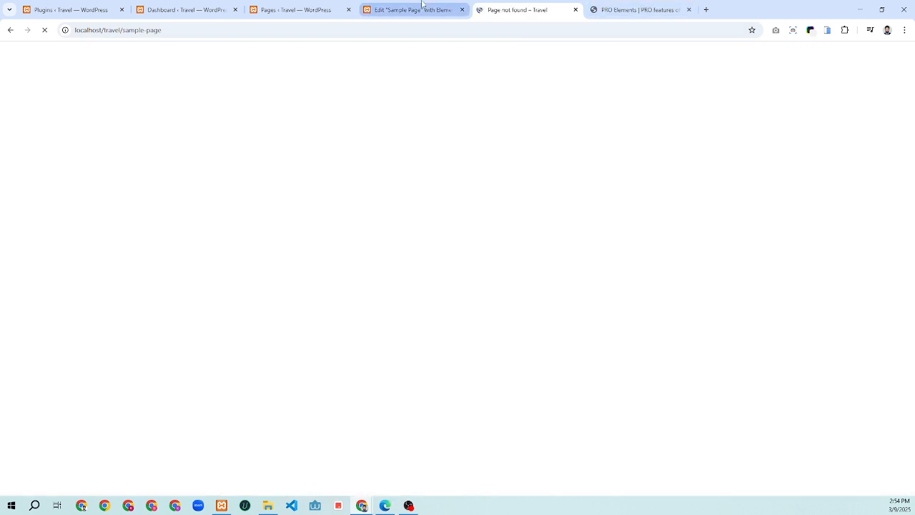
# Open the Sample Page preview from the Elementor editor, and close the Page not found and PRO Elements tabs.
pyautogui.click(421, 3)
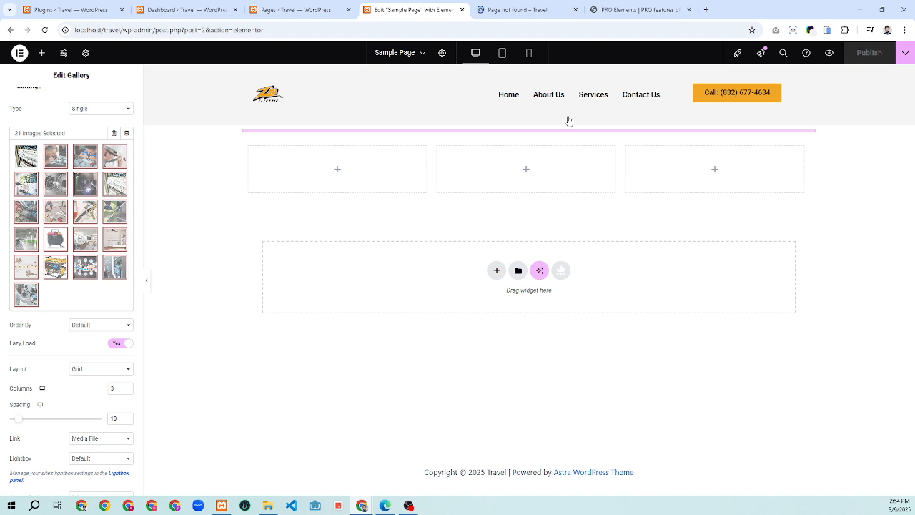
pyautogui.click(831, 57)
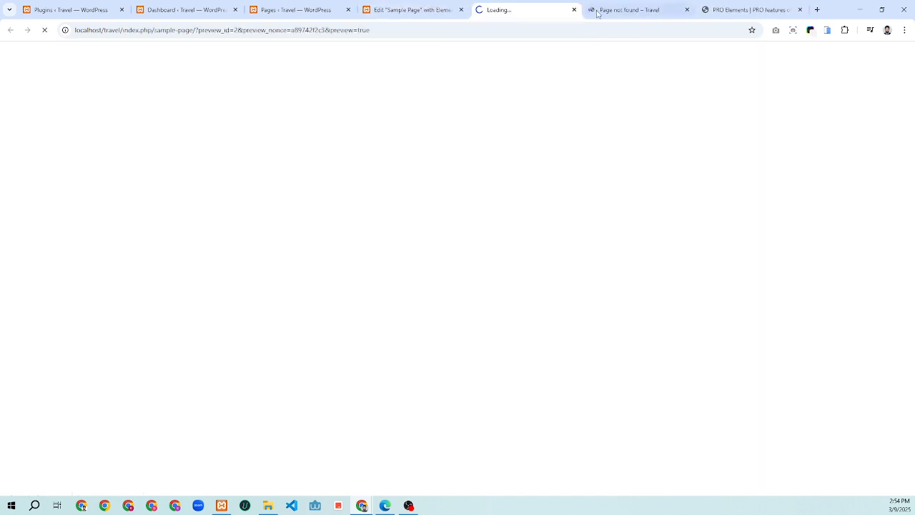
pyautogui.click(634, 12)
pyautogui.click(687, 10)
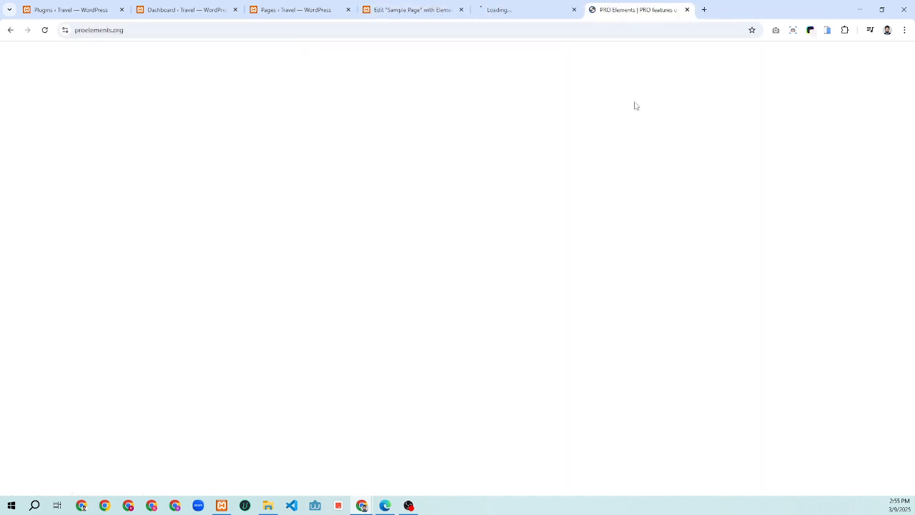
pyautogui.click(550, 7)
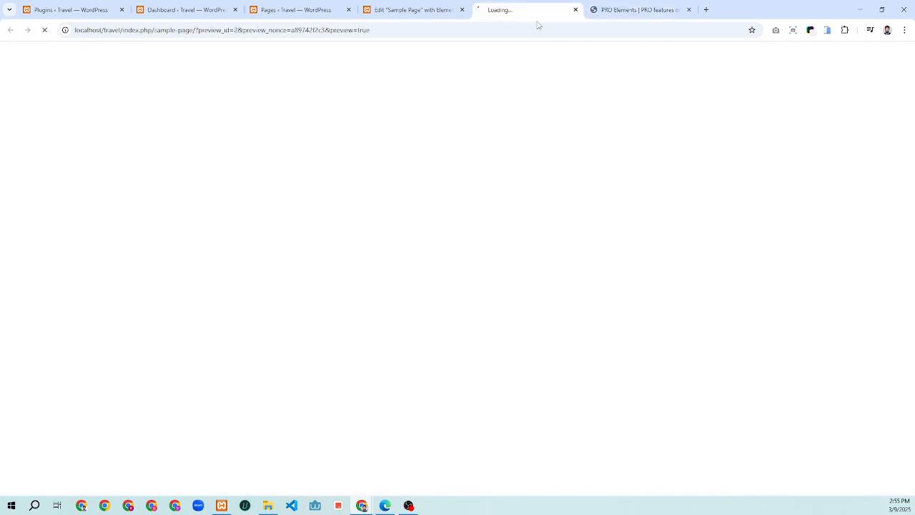
pyautogui.click(688, 10)
# Try Custom URL as the link type of the gallery in the Sample Page editor and view its dynamic tag sources.
pyautogui.click(384, 10)
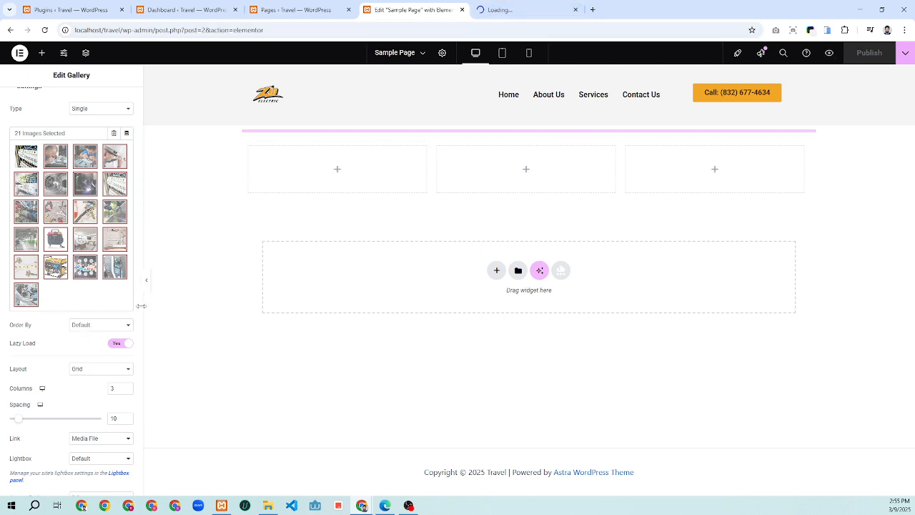
pyautogui.scroll(1, 86, 283)
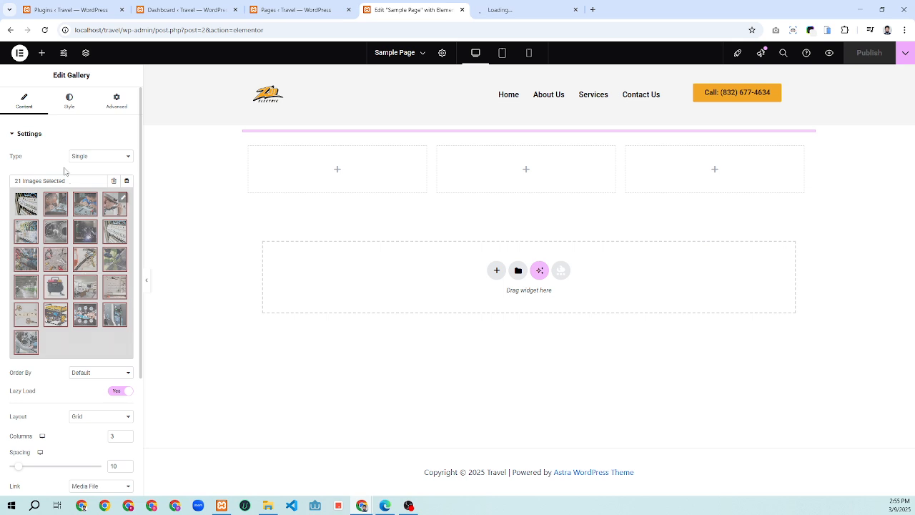
pyautogui.scroll(-3, 86, 197)
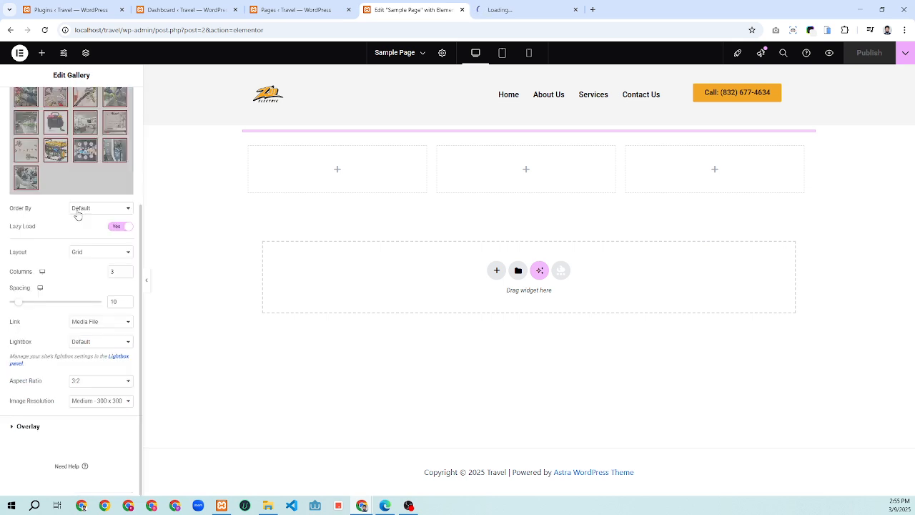
pyautogui.click(101, 325)
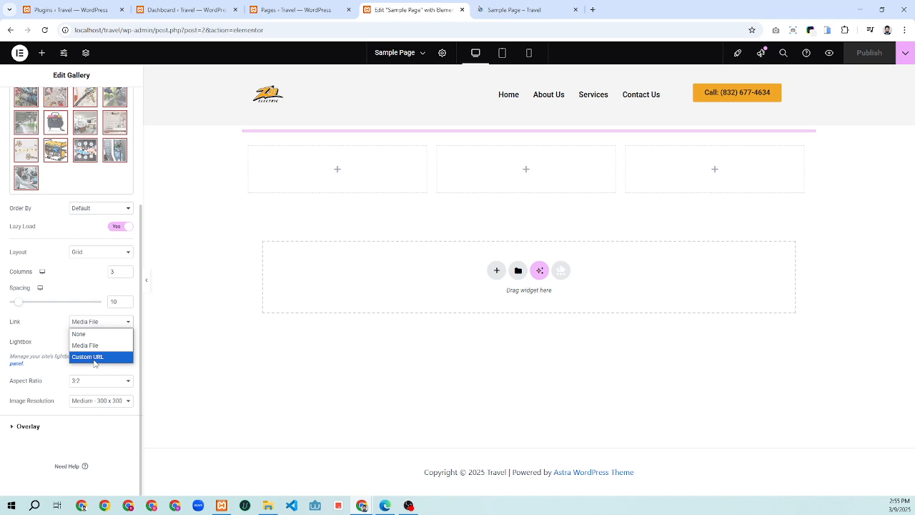
pyautogui.click(94, 357)
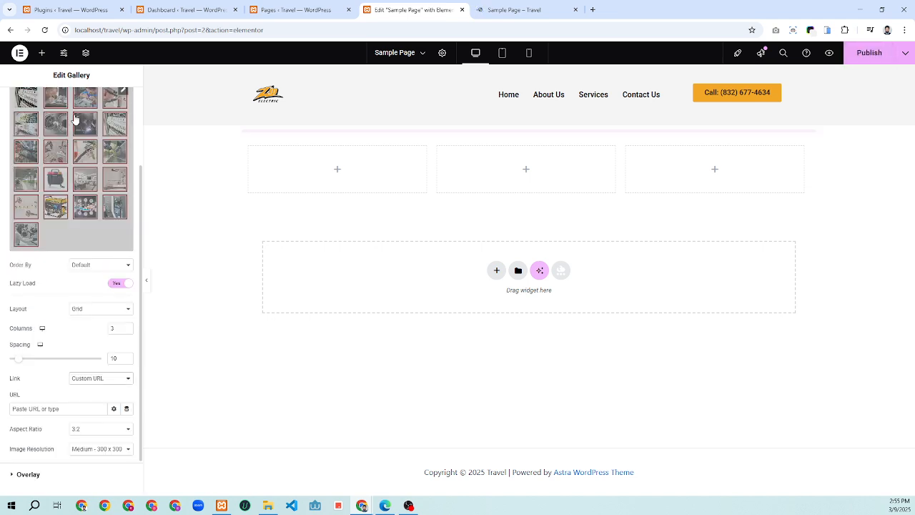
pyautogui.scroll(2, 64, 139)
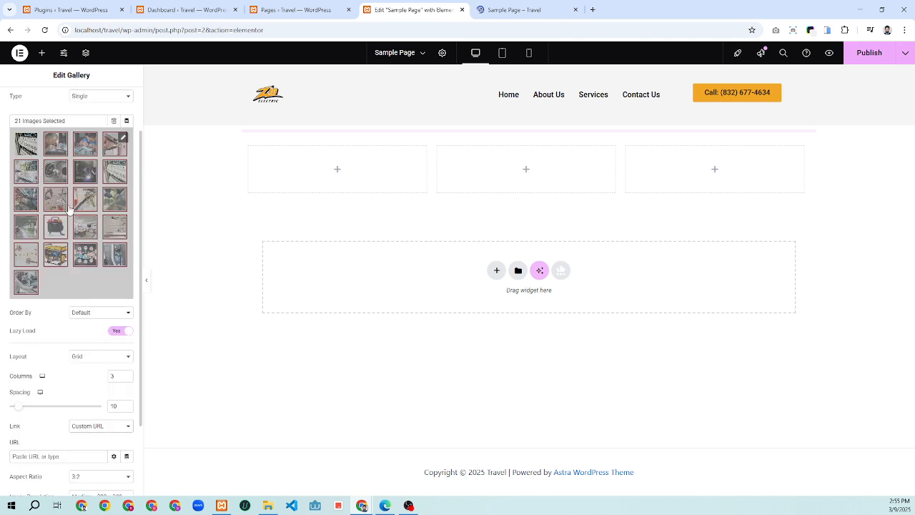
pyautogui.scroll(-2, 68, 214)
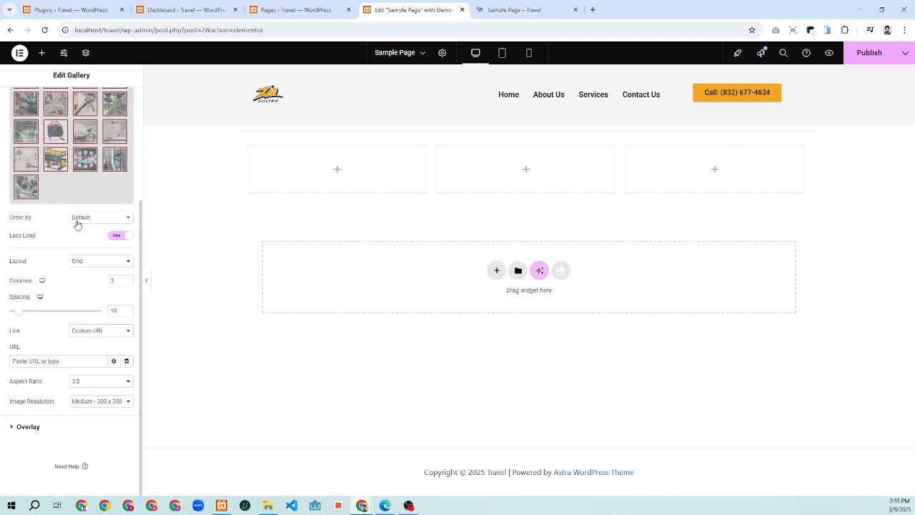
pyautogui.click(34, 360)
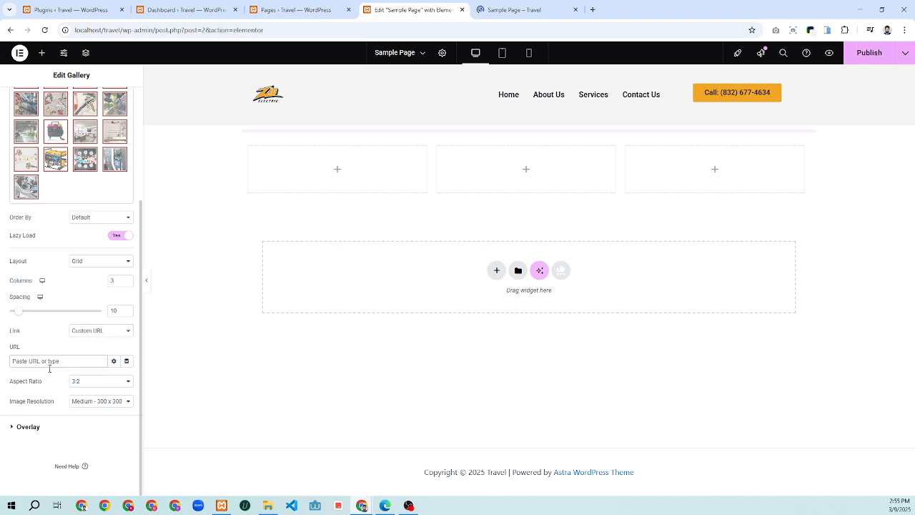
pyautogui.click(127, 362)
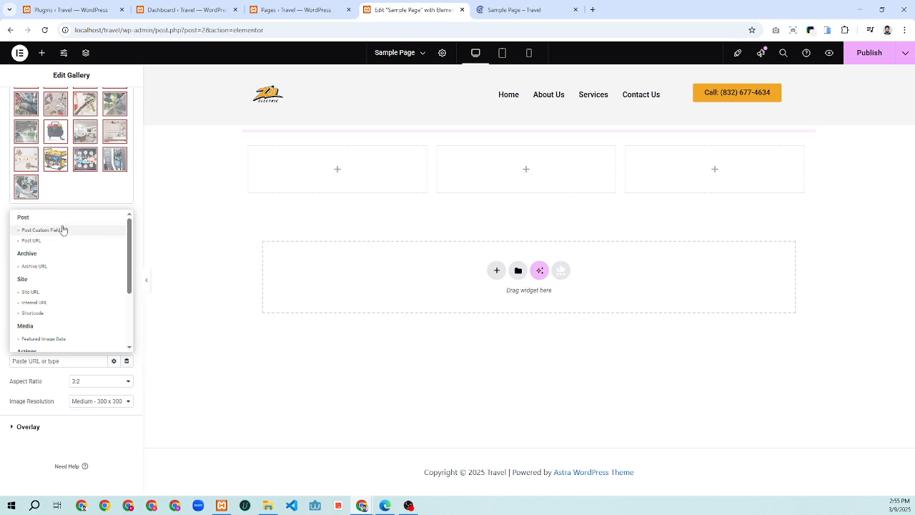
# Check the gallery's Overlay options, set its link back to Media File, and look at the aspect ratio choices.
pyautogui.click(50, 437)
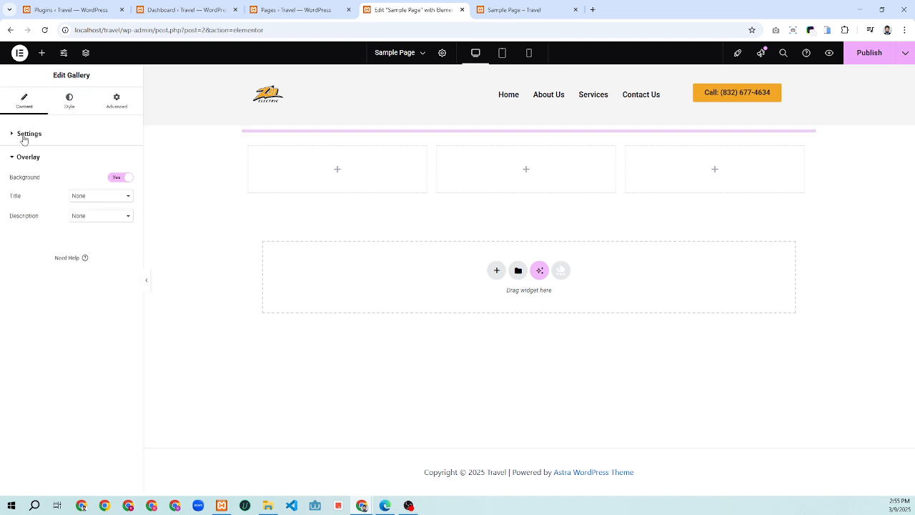
pyautogui.click(24, 138)
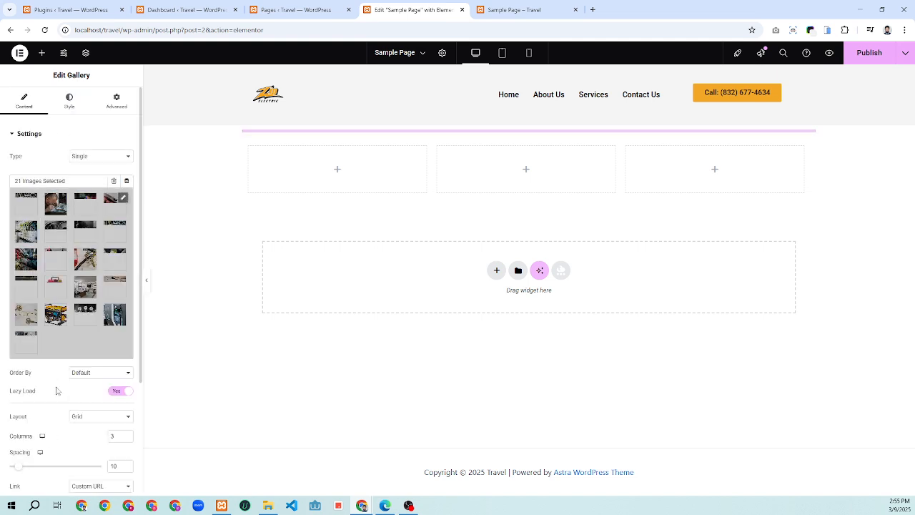
pyautogui.scroll(-2, 57, 390)
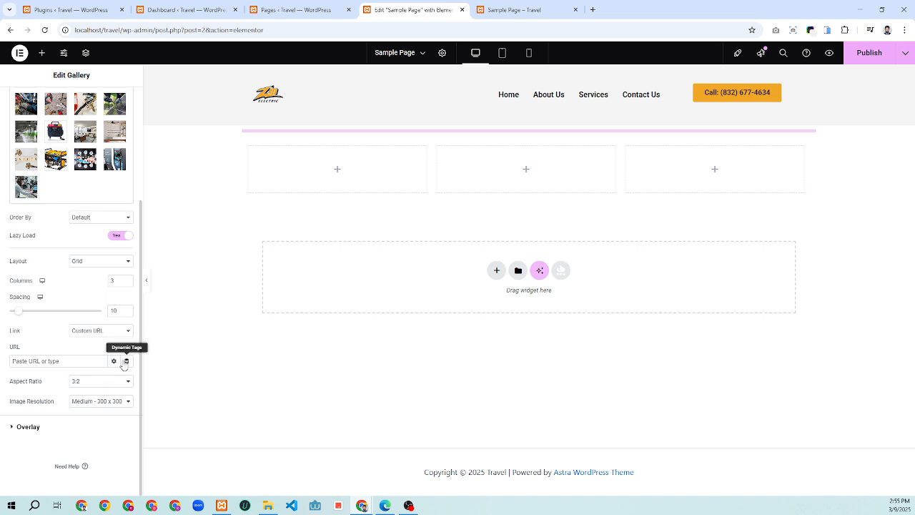
pyautogui.click(99, 330)
pyautogui.click(85, 354)
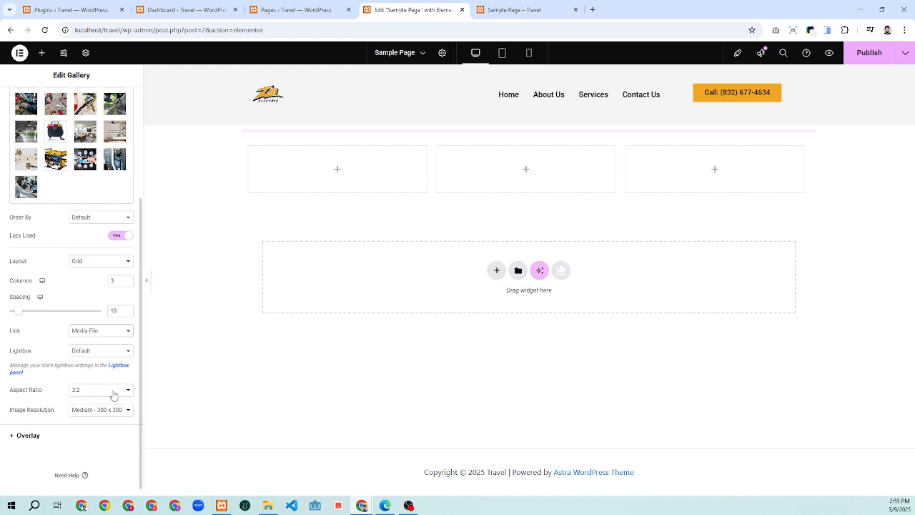
pyautogui.click(113, 391)
pyautogui.click(113, 392)
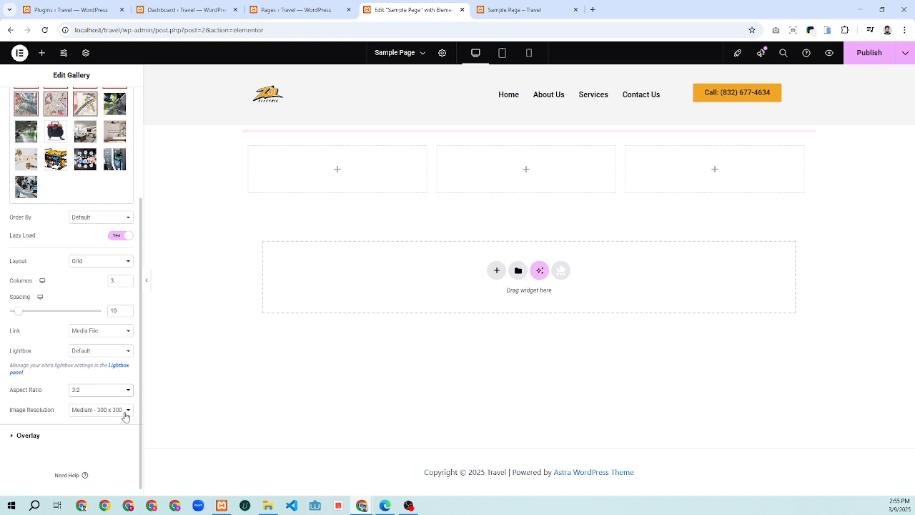
# Reload the Sample Page preview and publish the page from the Elementor editor.
pyautogui.click(488, 6)
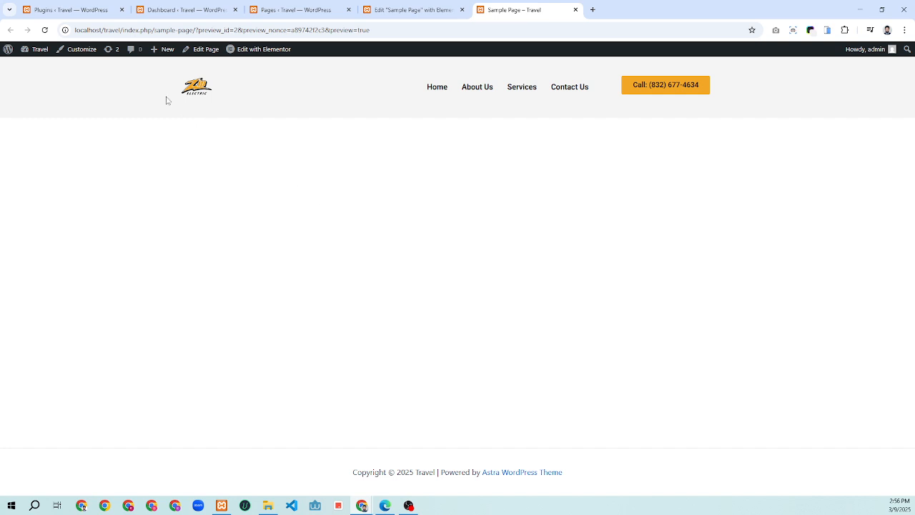
pyautogui.click(44, 30)
pyautogui.click(414, 10)
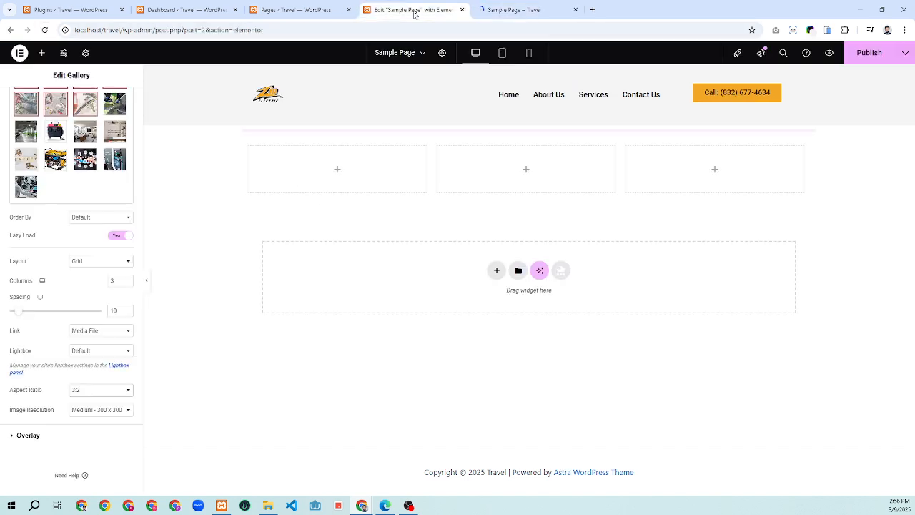
pyautogui.click(871, 55)
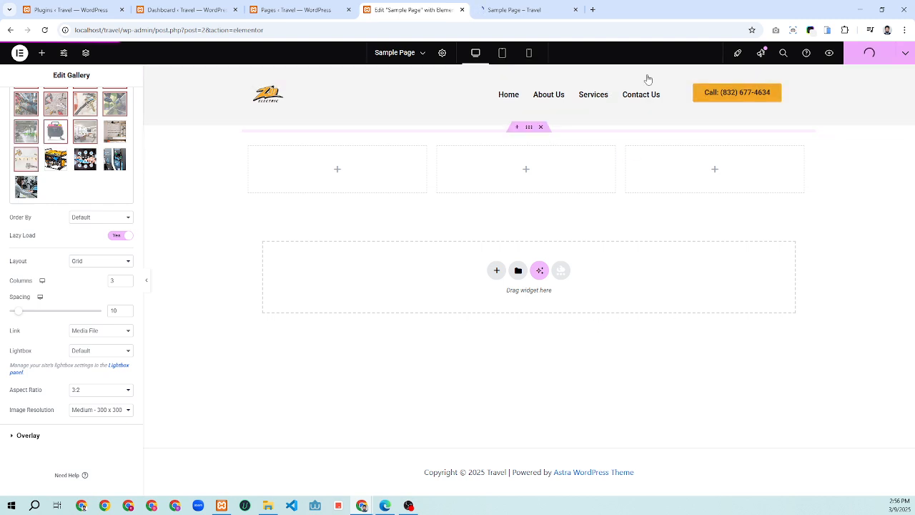
# Open the fast.com internet speed test in a new tab and return to the Sample Page preview.
pyautogui.click(592, 9)
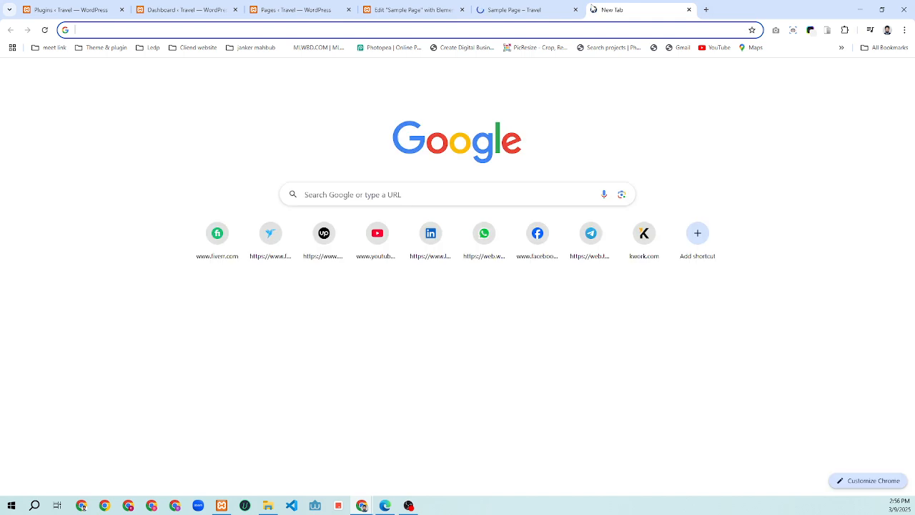
pyautogui.write('fastr')
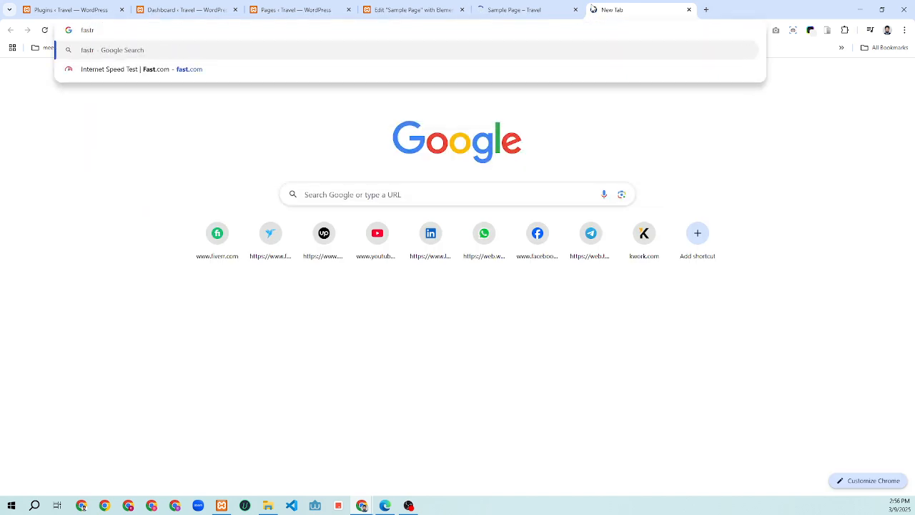
pyautogui.press('BackSpace')
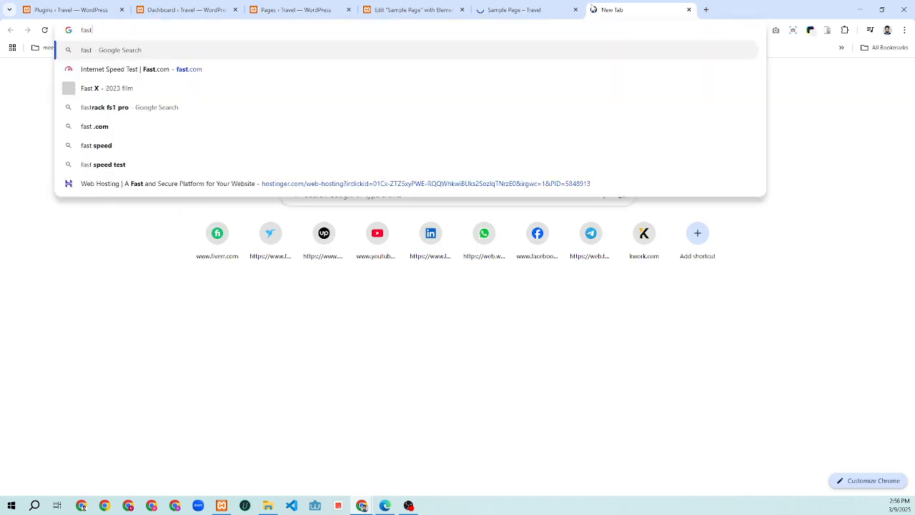
pyautogui.click(207, 72)
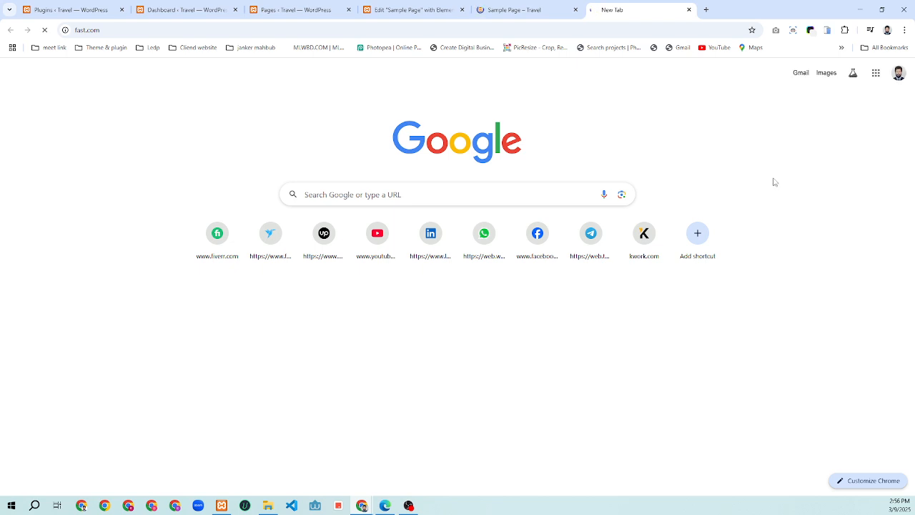
pyautogui.click(524, 5)
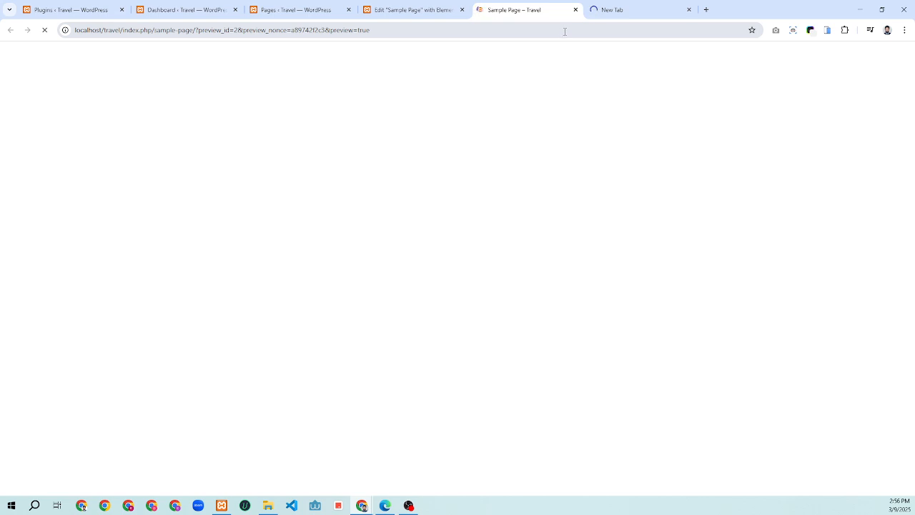
# Switch back to the Sample Page editor and add the Pro Form widget to the first column of the three-column section.
pyautogui.click(417, 5)
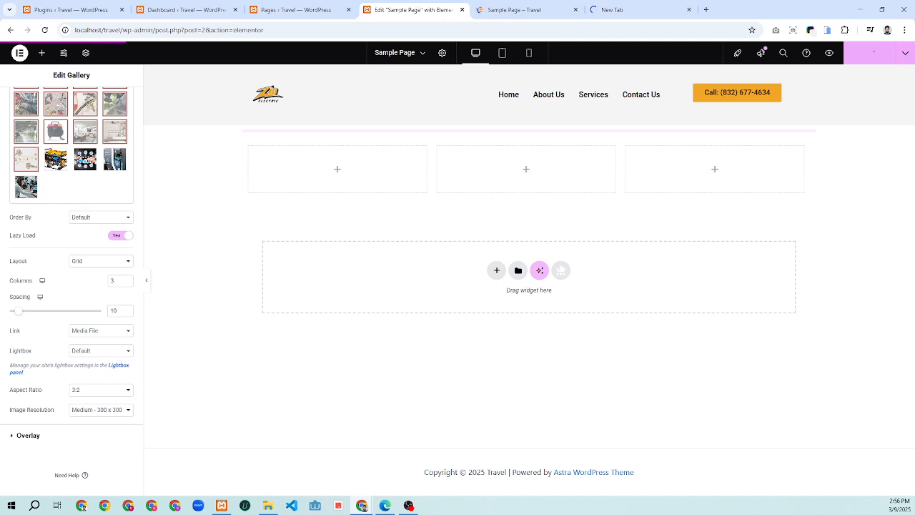
pyautogui.click(44, 61)
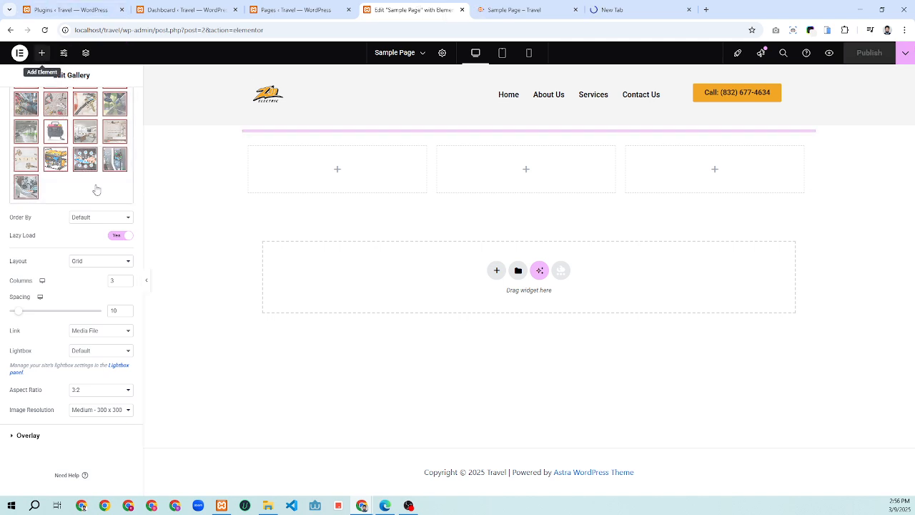
pyautogui.scroll(-15, 60, 326)
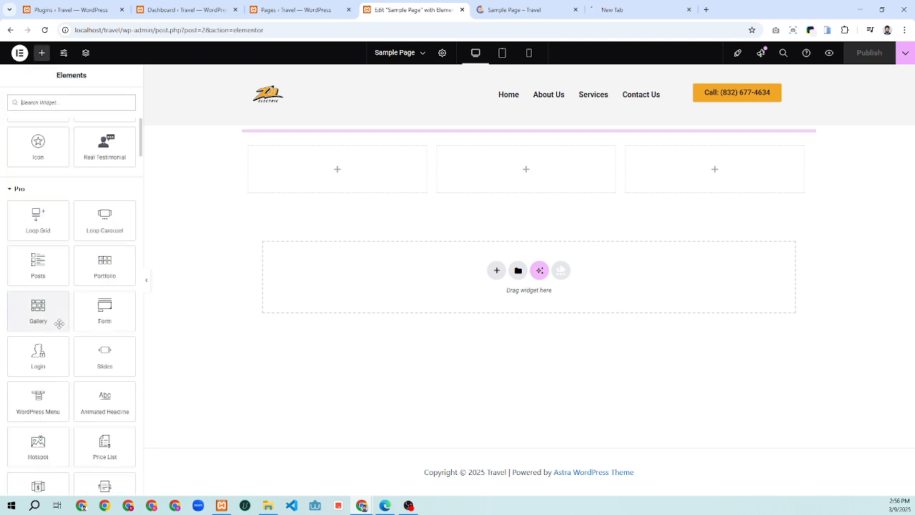
pyautogui.scroll(4, 58, 322)
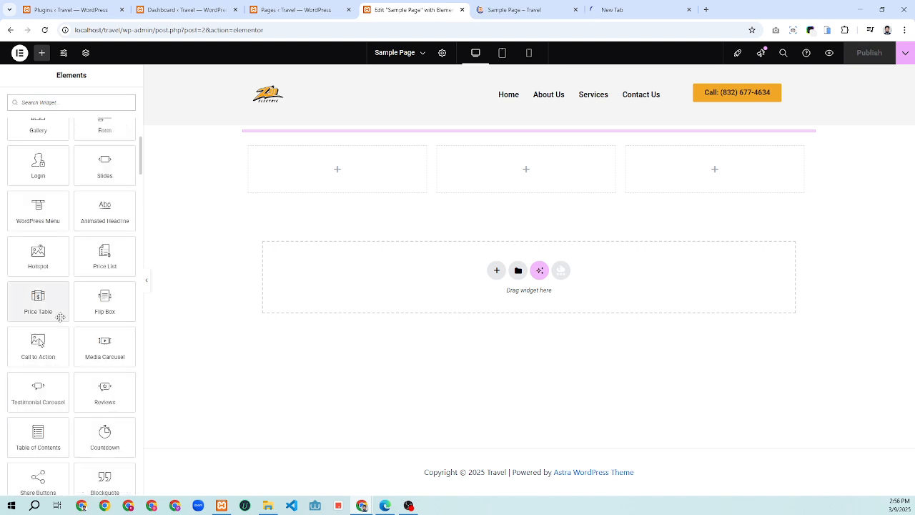
pyautogui.scroll(1, 99, 292)
pyautogui.scroll(2, 99, 292)
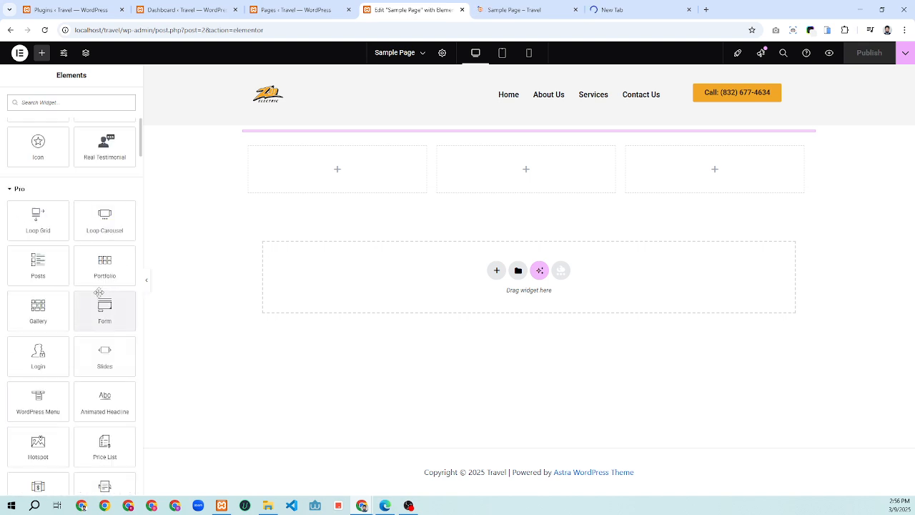
pyautogui.scroll(-1, 90, 296)
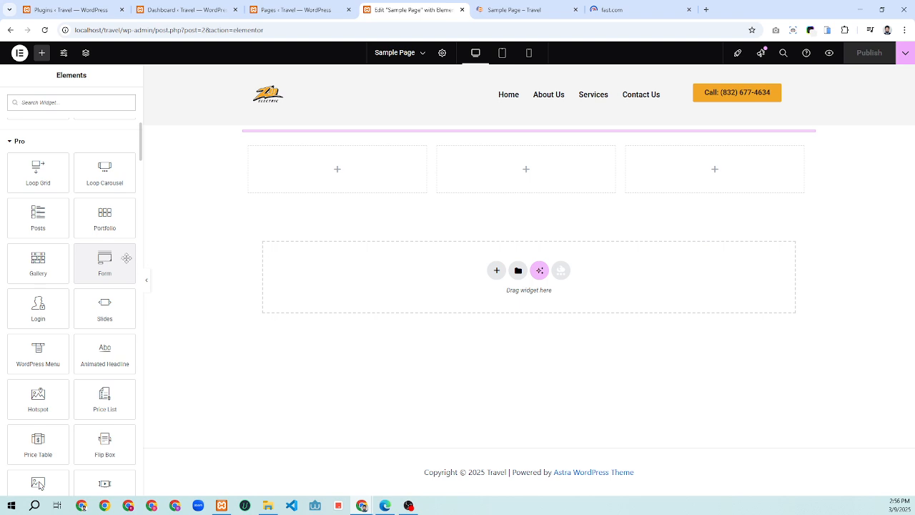
pyautogui.moveTo(105, 259); pyautogui.dragTo(349, 159)
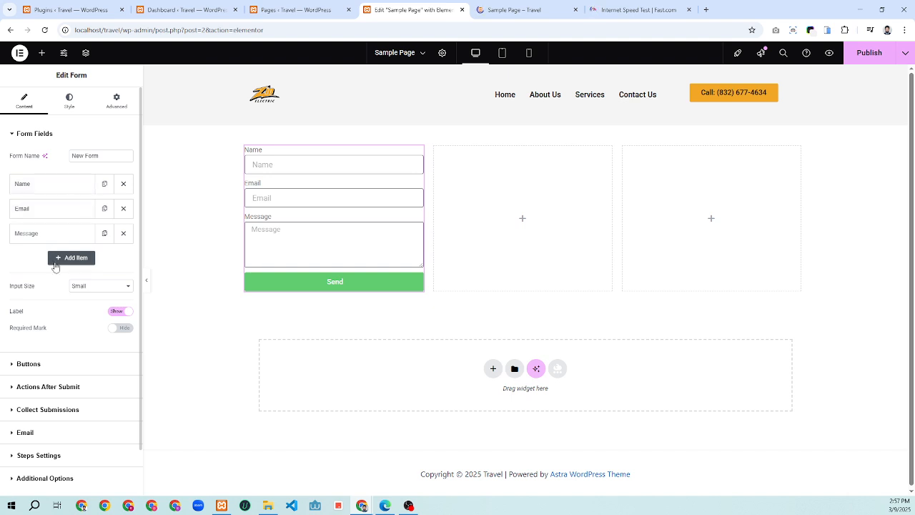
# Add a Text field to the form with Phone as label and placeholder, and place it between Name and Email.
pyautogui.click(64, 259)
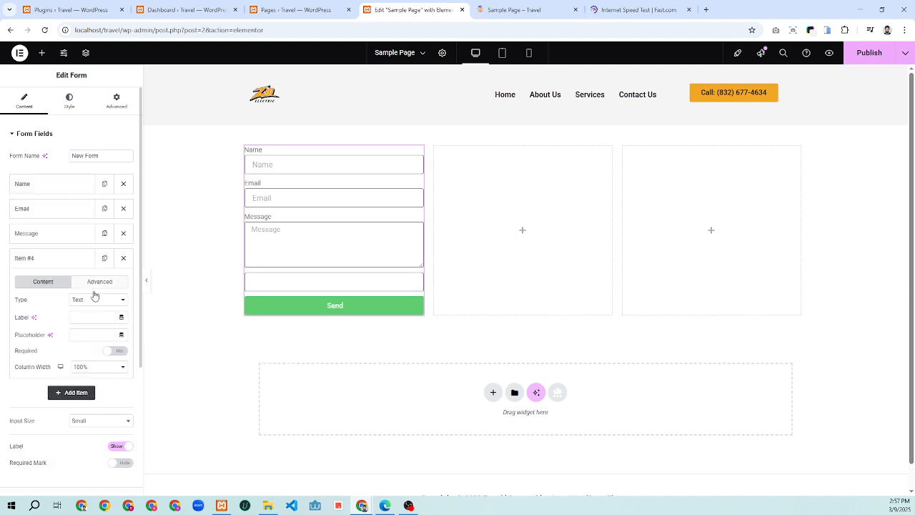
pyautogui.click(94, 306)
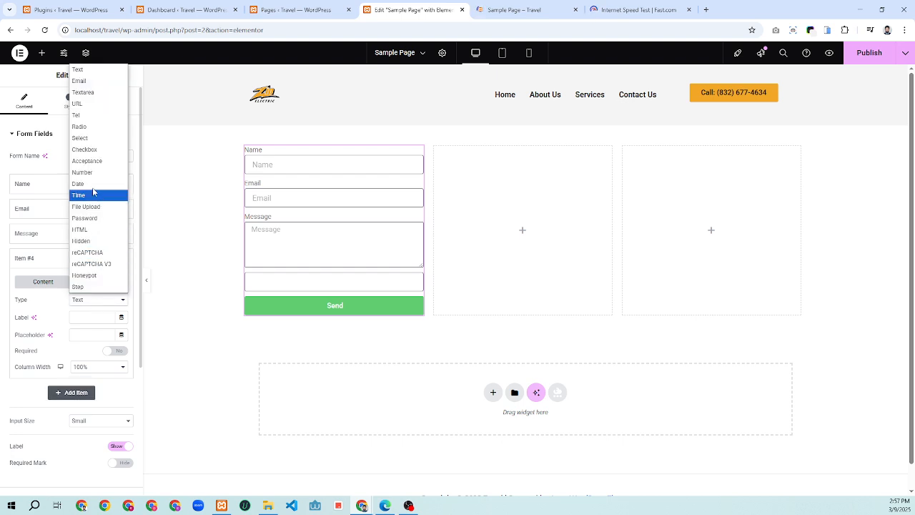
pyautogui.click(91, 71)
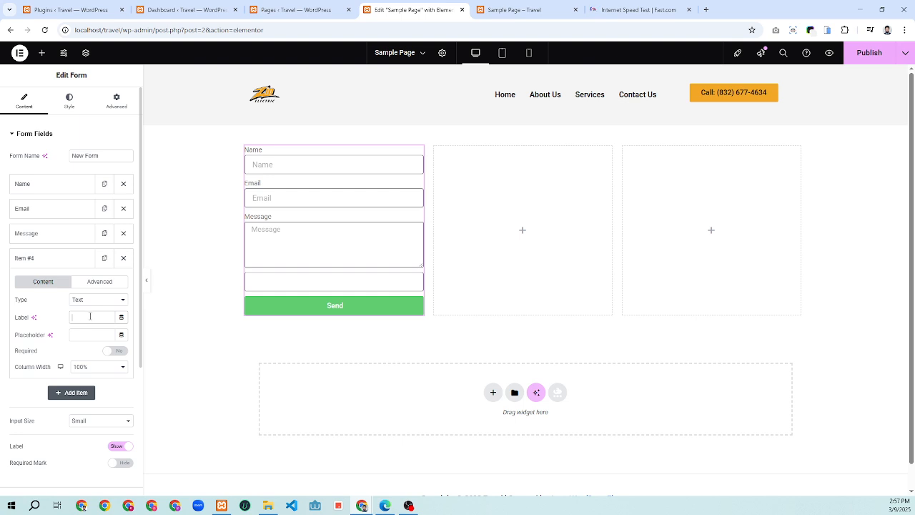
pyautogui.write('Phone')
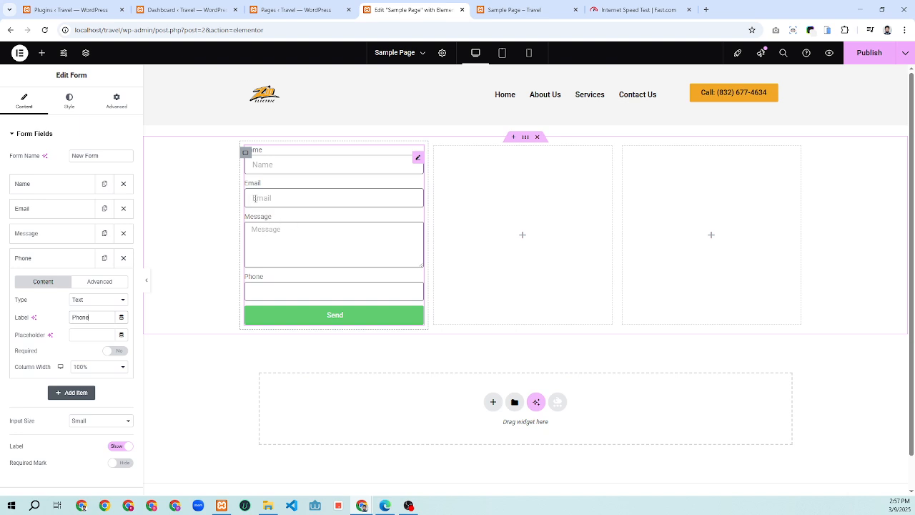
pyautogui.click(89, 335)
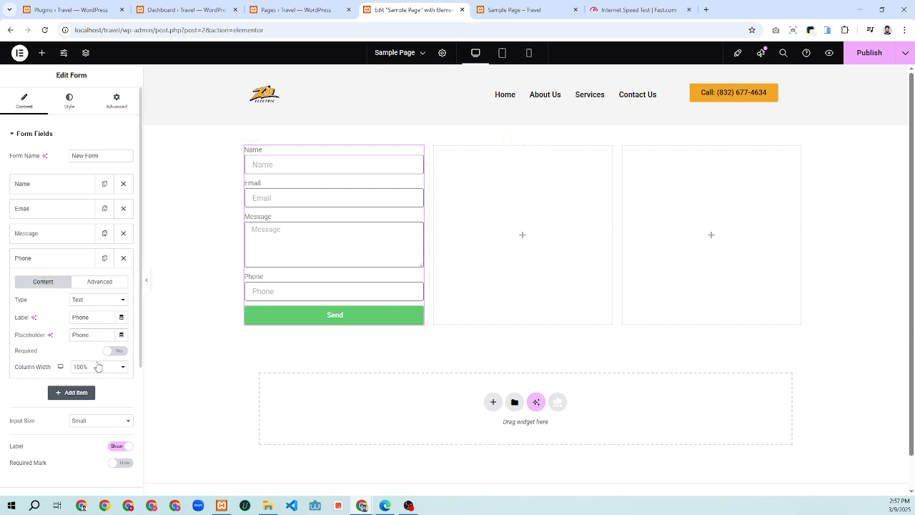
pyautogui.click(46, 265)
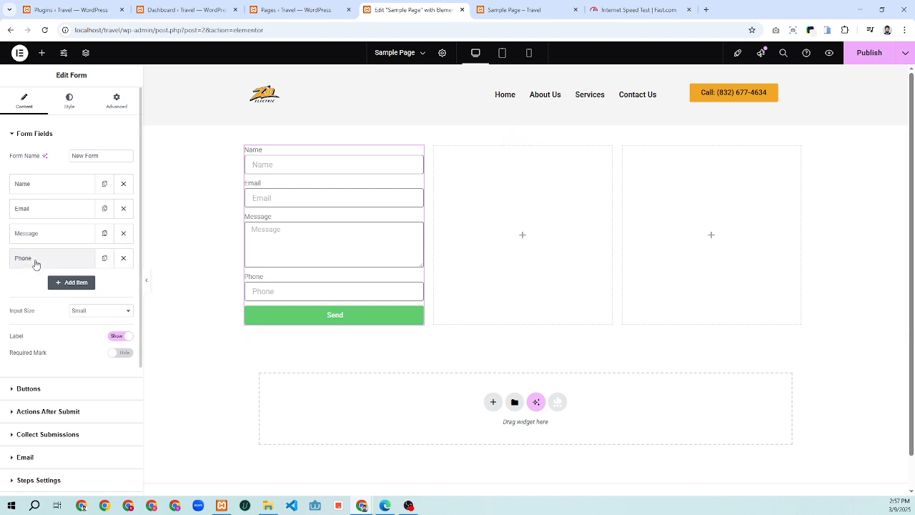
pyautogui.moveTo(35, 264); pyautogui.dragTo(49, 211)
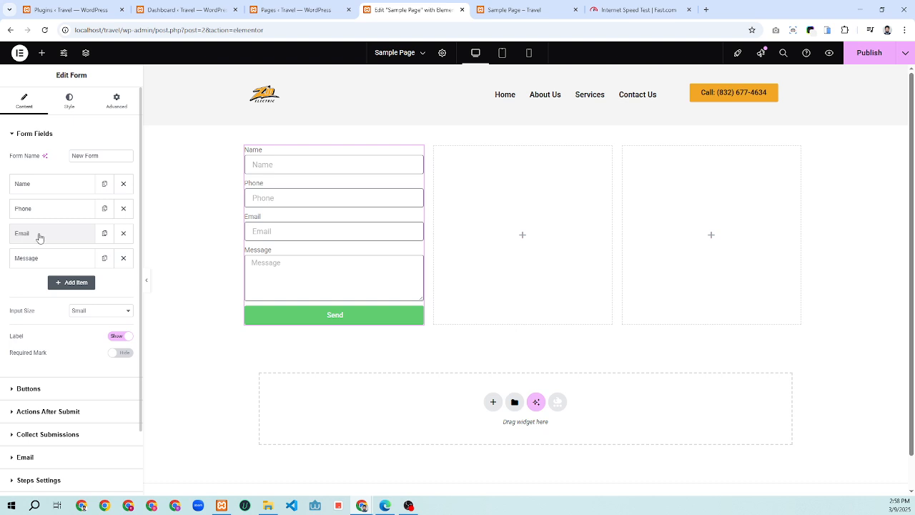
# Set the column width of the form's Name and Phone fields to 50%.
pyautogui.click(61, 187)
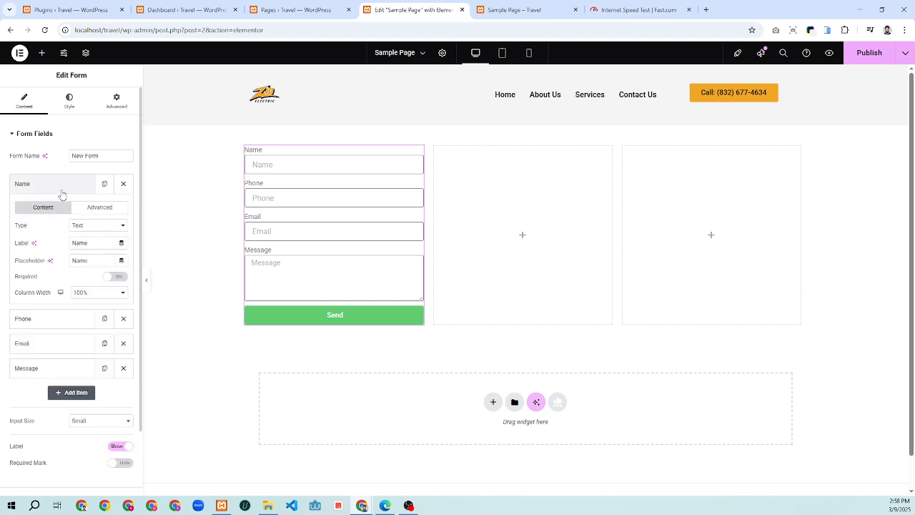
pyautogui.click(105, 294)
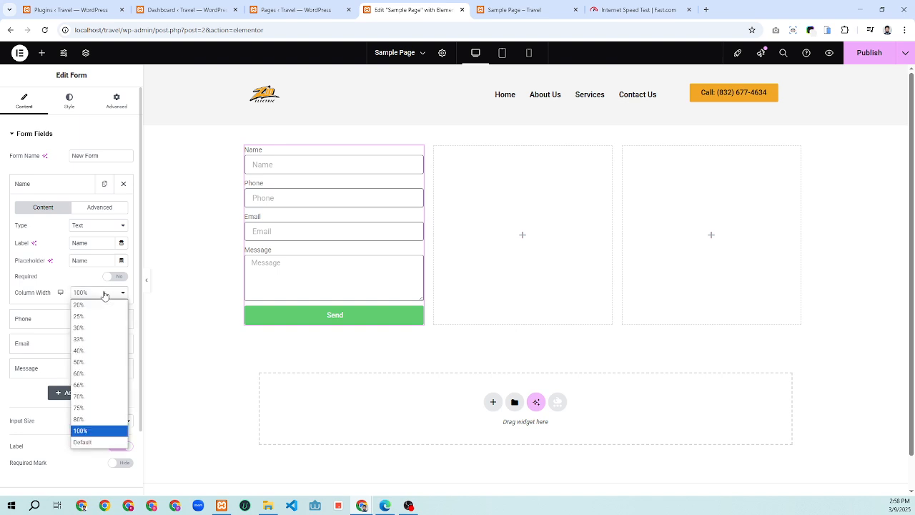
pyautogui.click(82, 362)
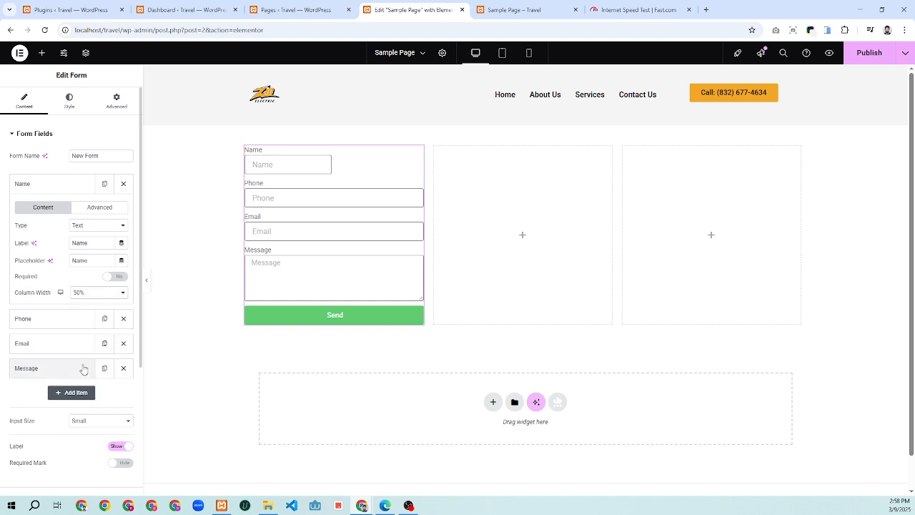
pyautogui.click(59, 186)
pyautogui.click(60, 203)
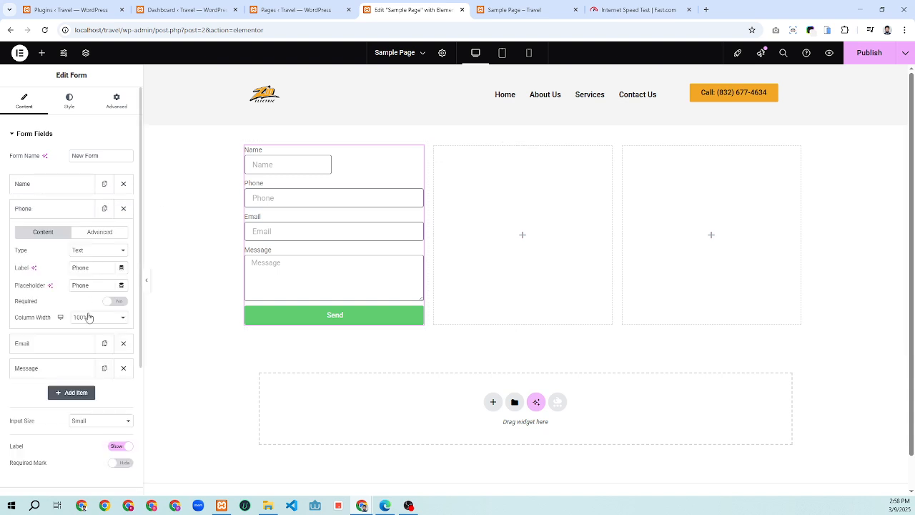
pyautogui.click(88, 317)
pyautogui.click(80, 387)
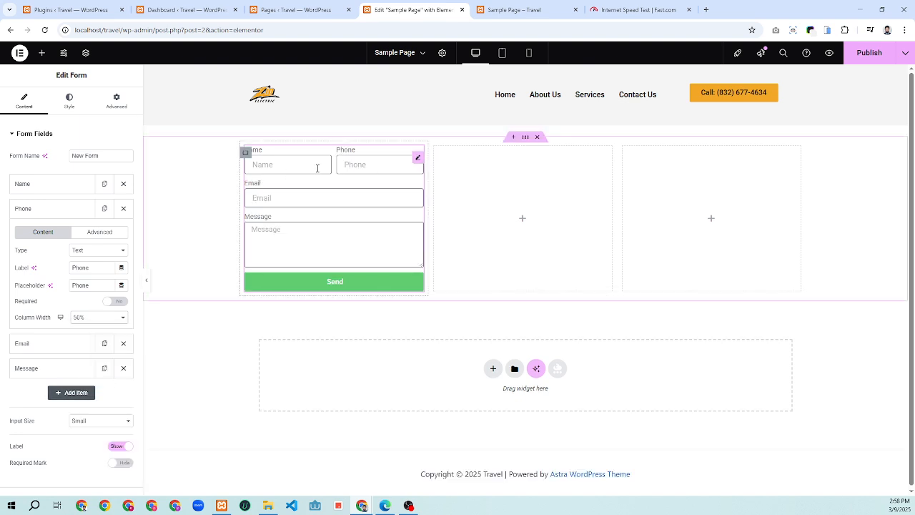
# Hide the field labels of the form.
pyautogui.click(74, 184)
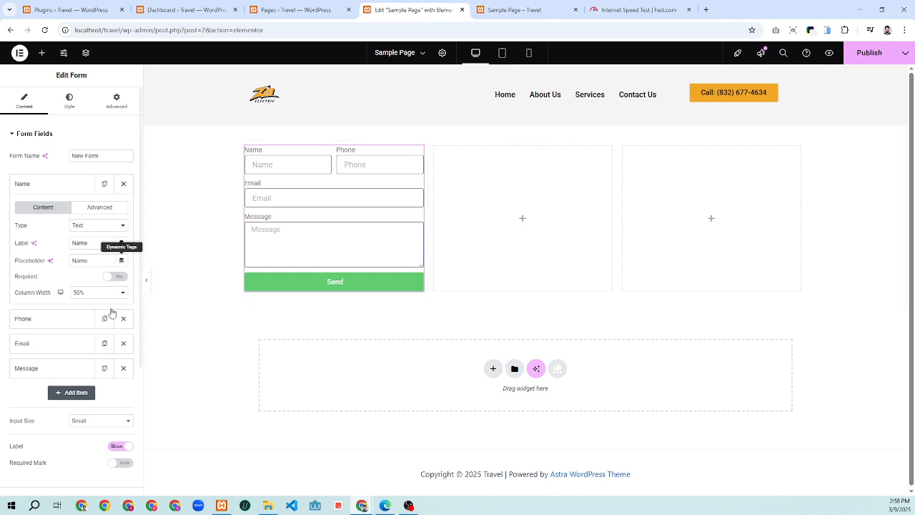
pyautogui.scroll(-1, 72, 396)
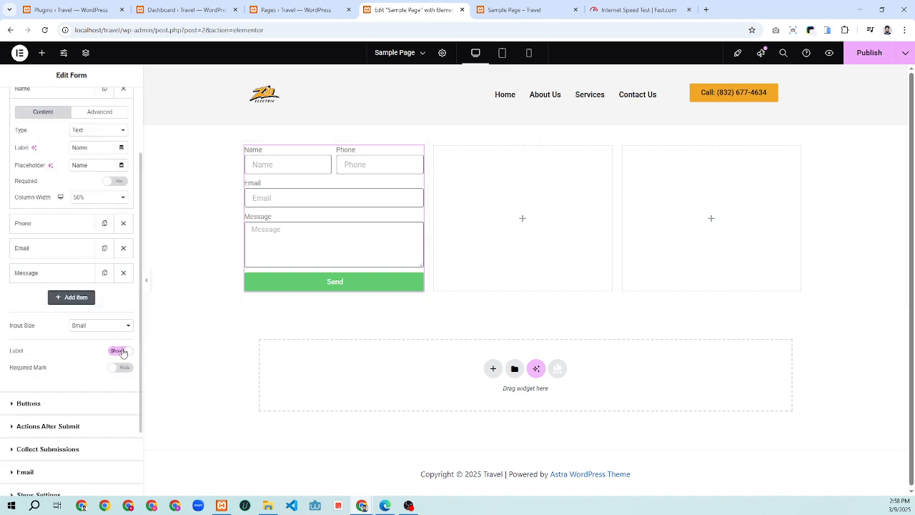
pyautogui.click(120, 351)
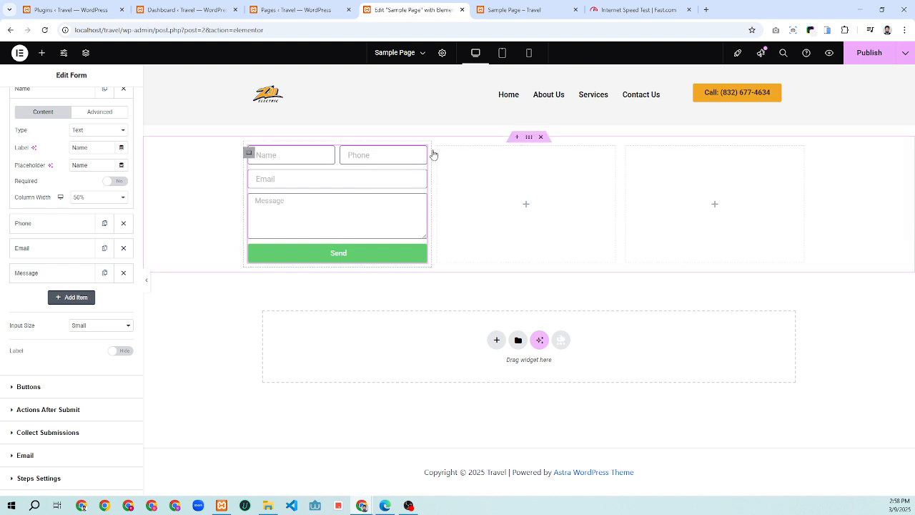
pyautogui.scroll(1, 34, 225)
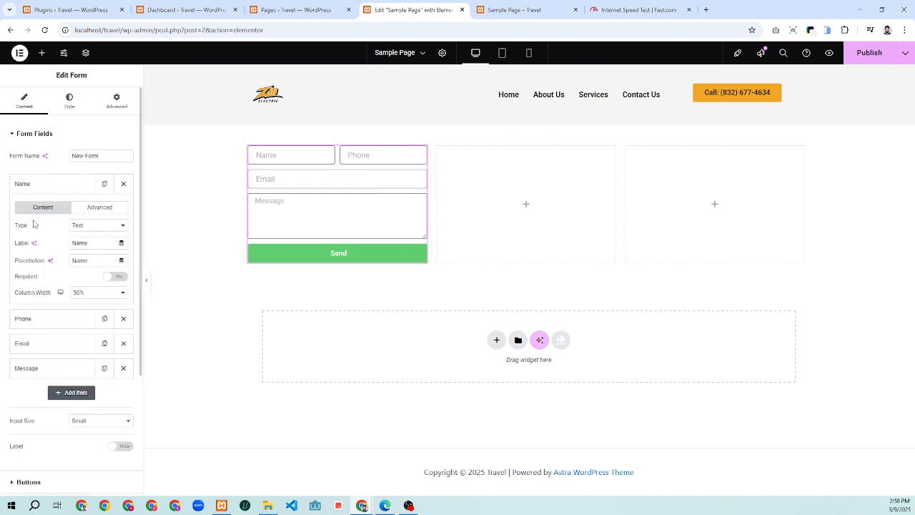
pyautogui.click(48, 180)
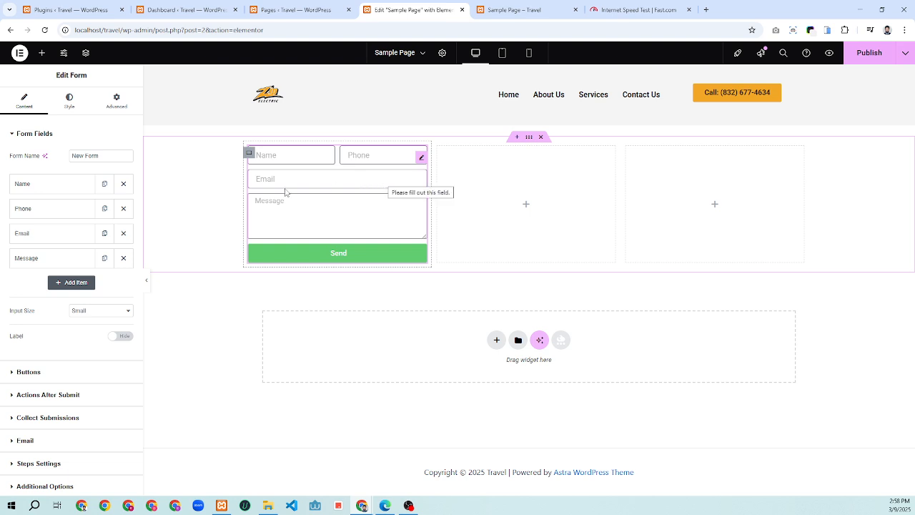
# Set the column width of the form's Name, Phone and Email fields to 33% each.
pyautogui.click(60, 183)
pyautogui.click(88, 293)
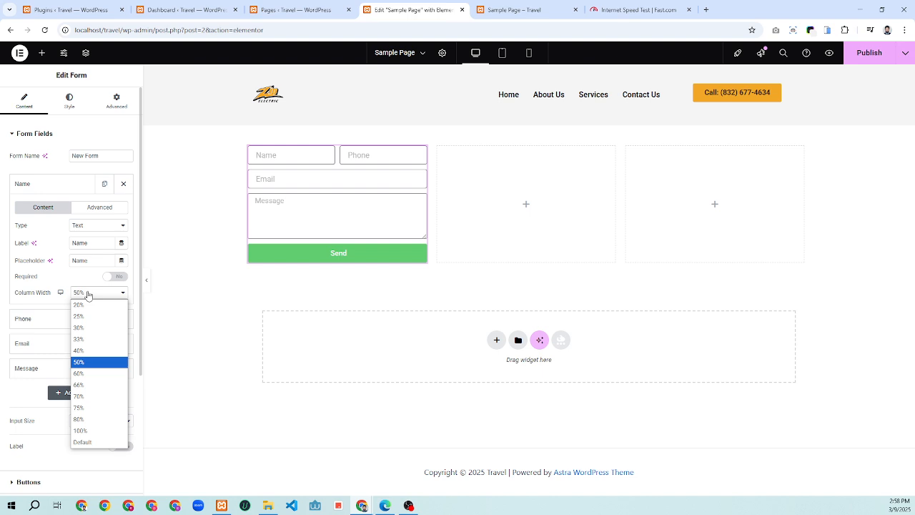
pyautogui.click(83, 339)
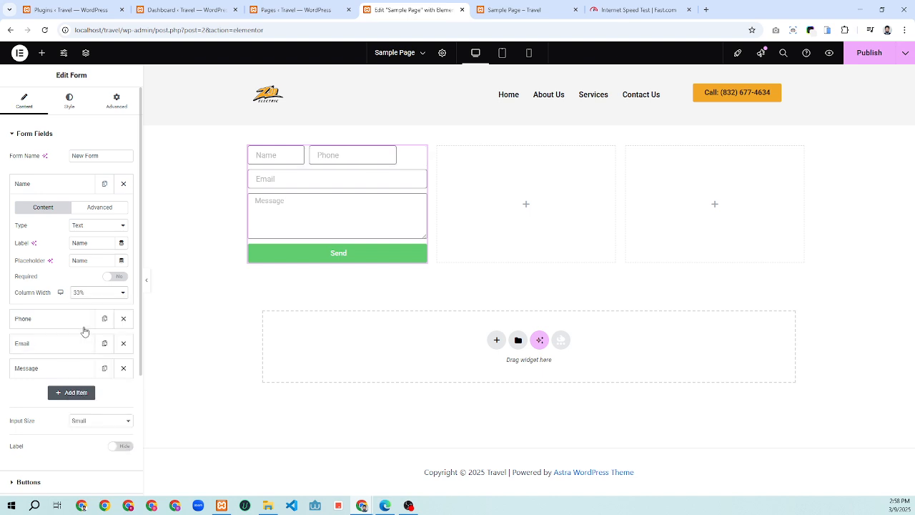
pyautogui.click(52, 183)
pyautogui.click(50, 208)
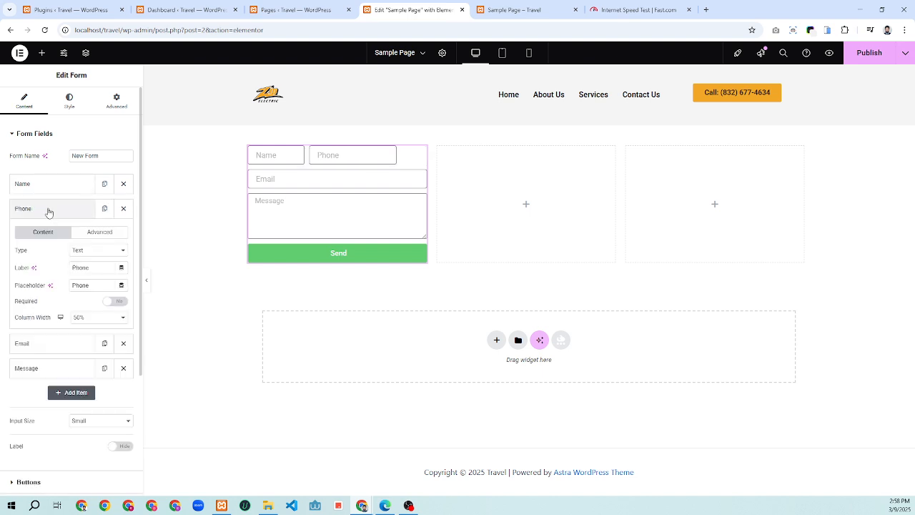
pyautogui.click(92, 318)
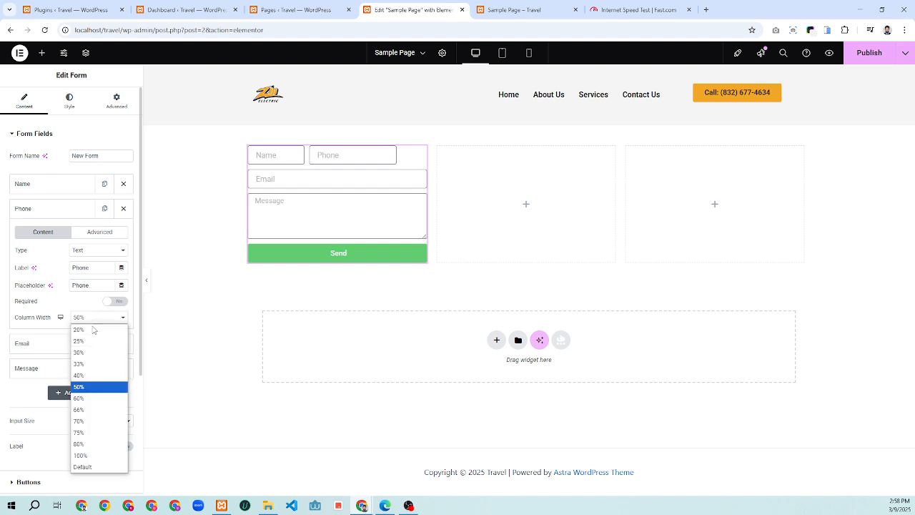
pyautogui.click(86, 365)
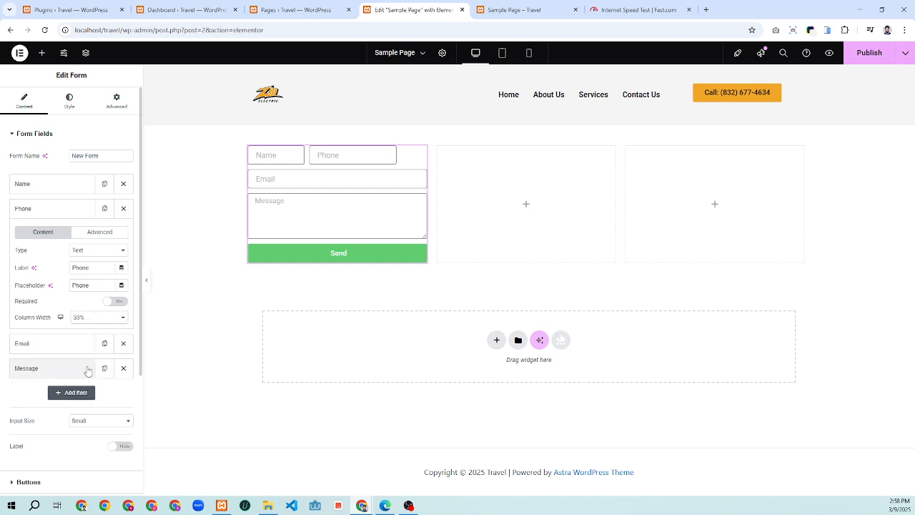
pyautogui.click(45, 208)
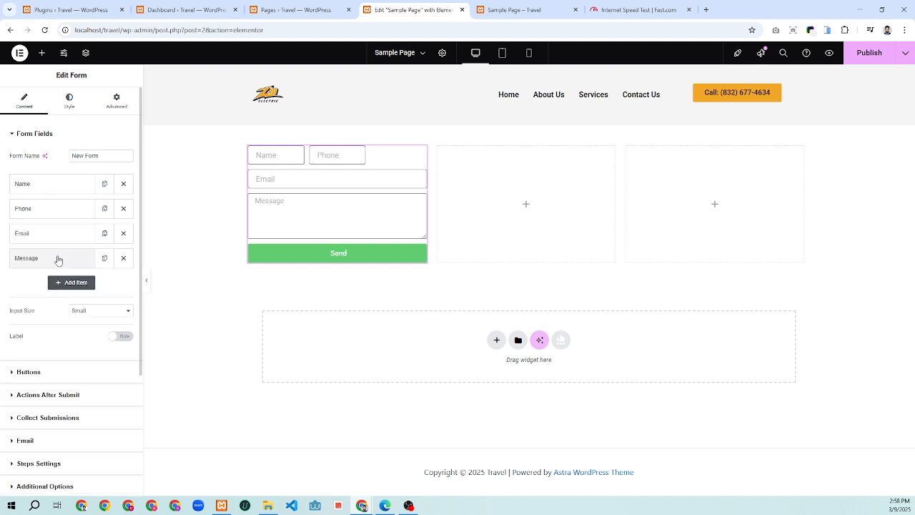
pyautogui.click(58, 238)
pyautogui.click(91, 343)
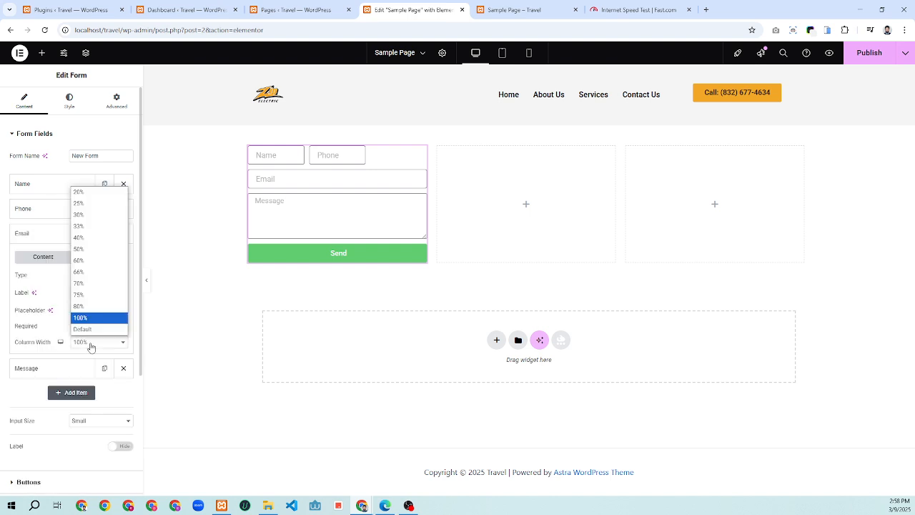
pyautogui.click(97, 226)
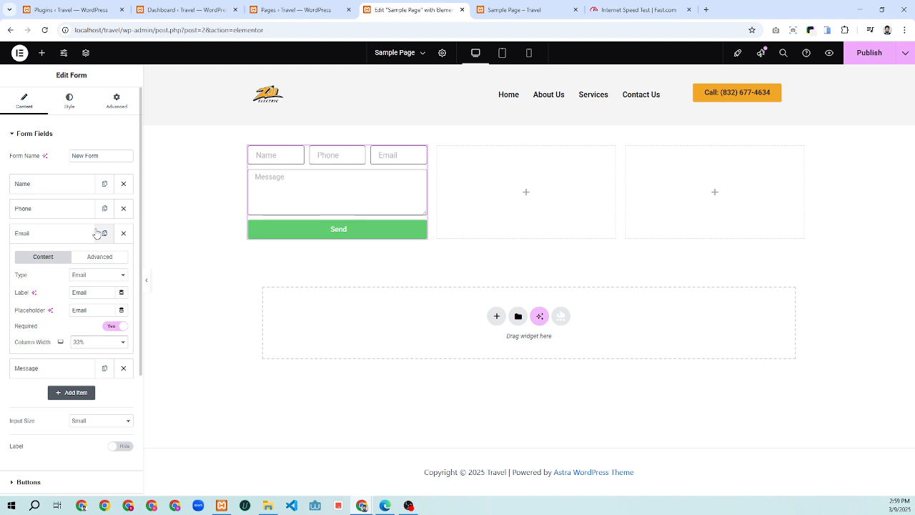
pyautogui.click(32, 240)
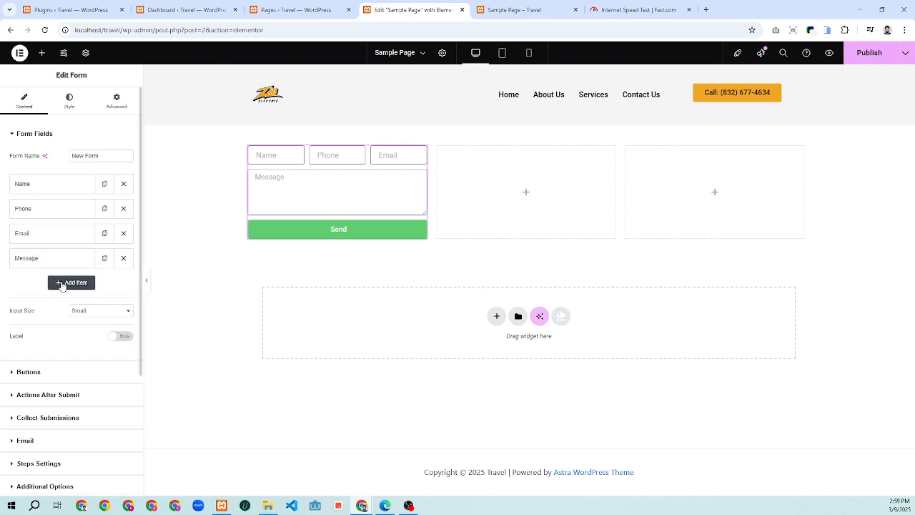
# Add a Text field to the form with Address as label and placeholder, and set its column width to 50%.
pyautogui.click(61, 283)
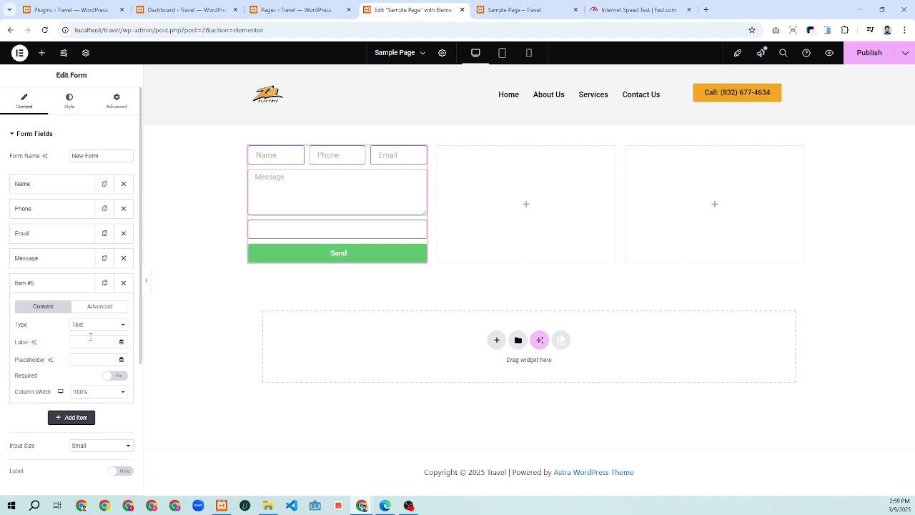
pyautogui.click(83, 361)
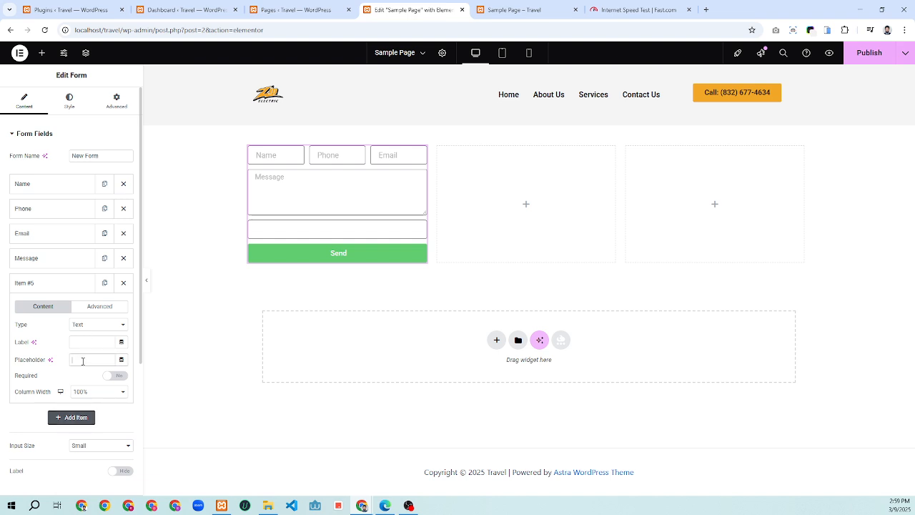
pyautogui.write('Address')
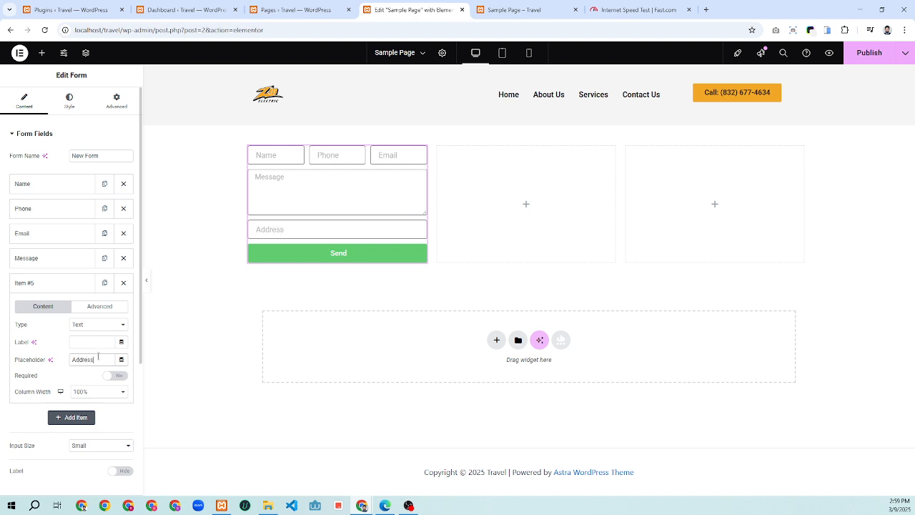
pyautogui.doubleClick(98, 356)
pyautogui.hotkey('ctrl', 'c')
pyautogui.click(89, 342)
pyautogui.hotkey('ctrl', 'v')
pyautogui.click(95, 395)
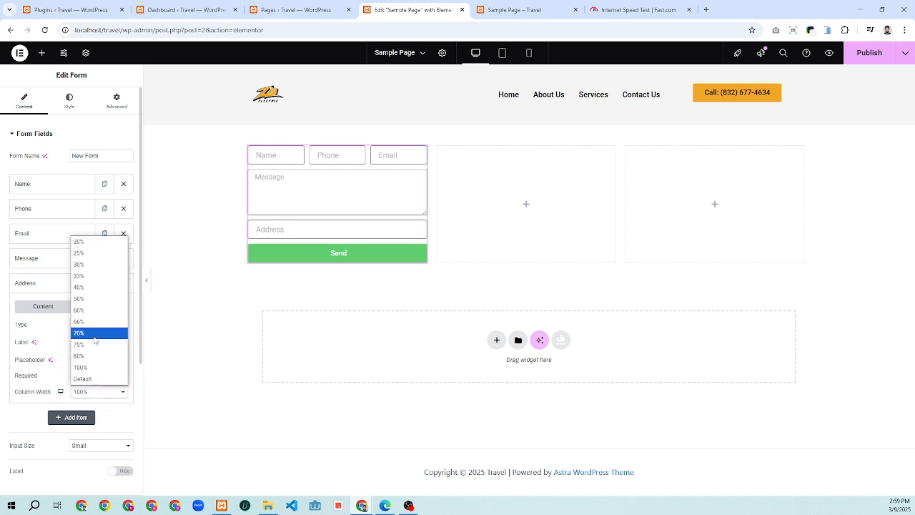
pyautogui.click(91, 297)
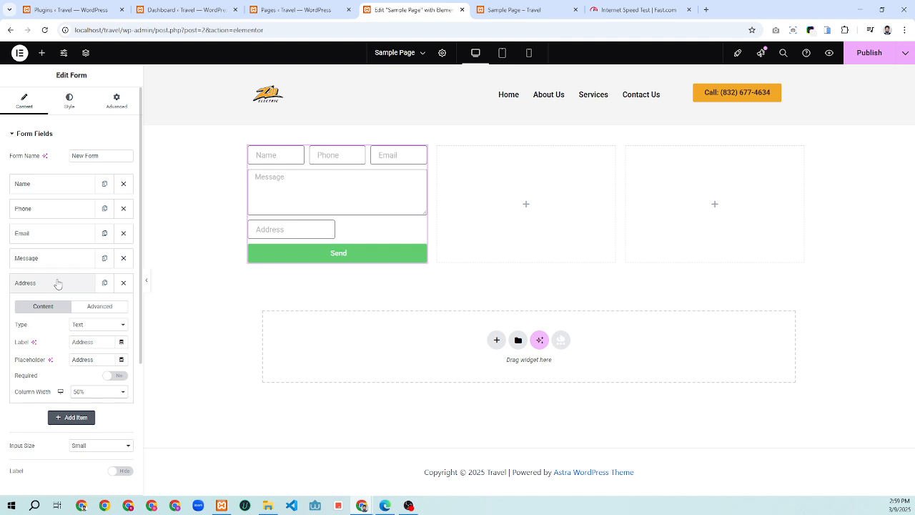
# Add a Text field with Country as label and placeholder at 50% column width, and move the Message field below it.
pyautogui.click(57, 283)
pyautogui.click(66, 308)
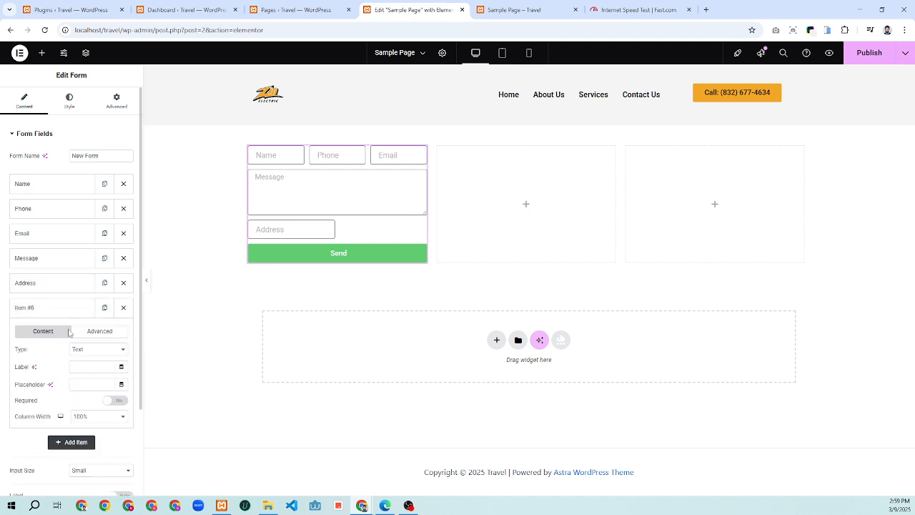
pyautogui.click(88, 366)
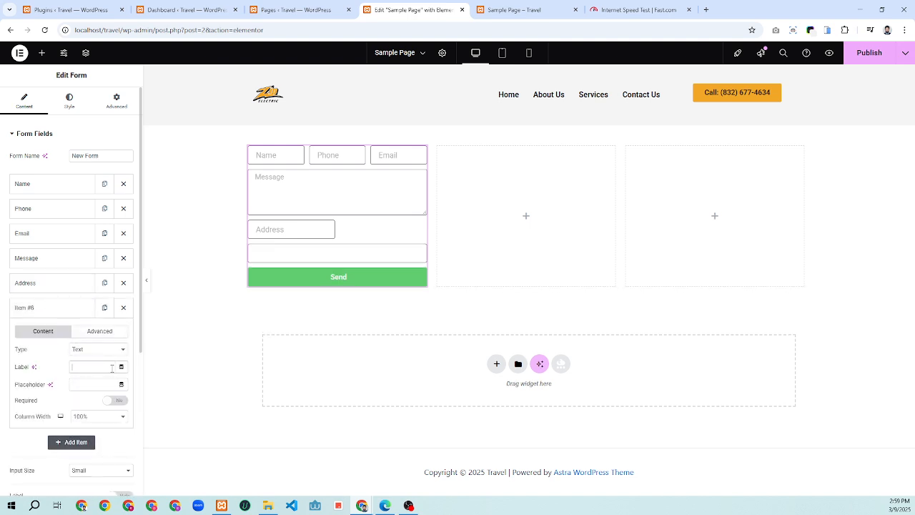
pyautogui.write('Country')
pyautogui.hotkey('ctrl', 'a')
pyautogui.hotkey('ctrl', 'c')
pyautogui.click(88, 383)
pyautogui.hotkey('ctrl', 'v')
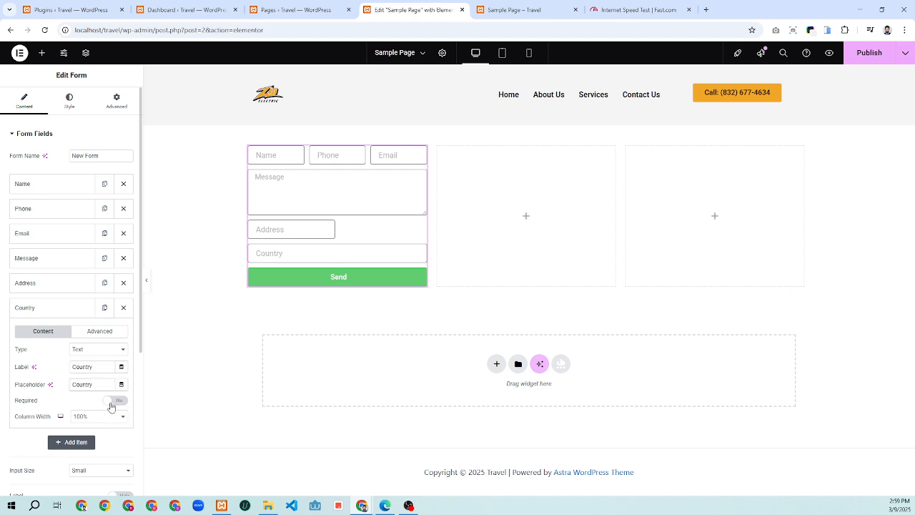
pyautogui.click(93, 419)
pyautogui.click(90, 323)
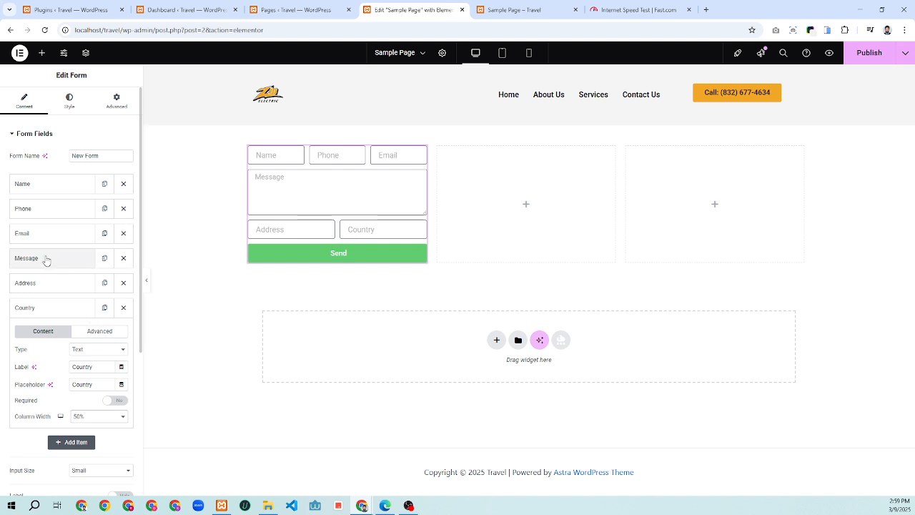
pyautogui.moveTo(46, 260); pyautogui.dragTo(41, 315)
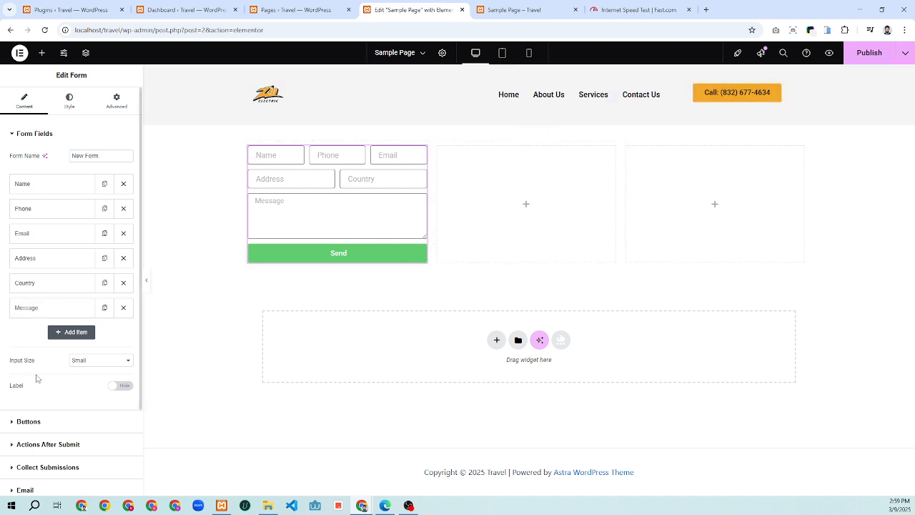
# Try column widths of 20% and 25% for the form's Send button.
pyautogui.scroll(-3, 43, 386)
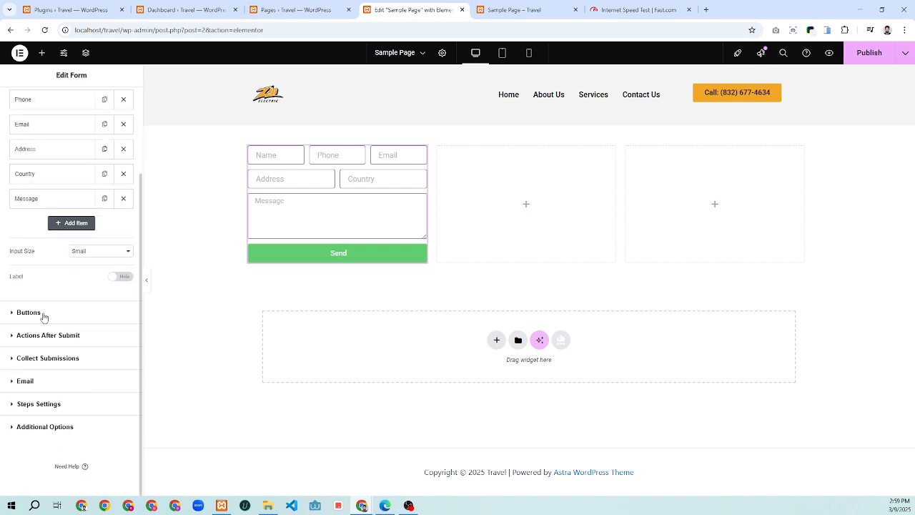
pyautogui.click(29, 312)
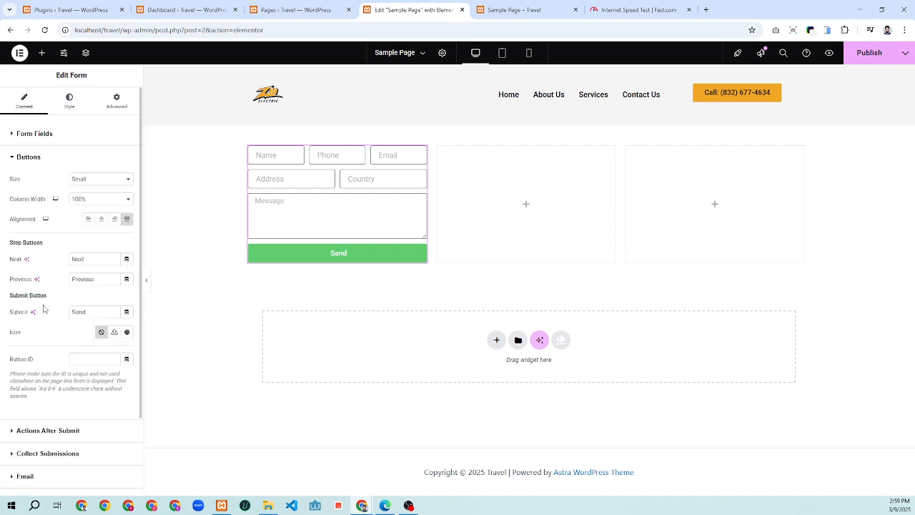
pyautogui.click(84, 199)
pyautogui.click(83, 215)
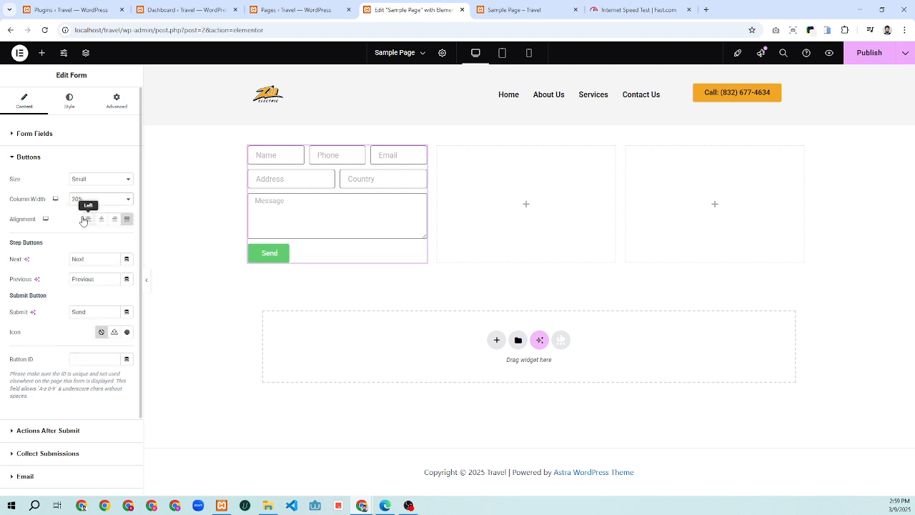
pyautogui.click(84, 200)
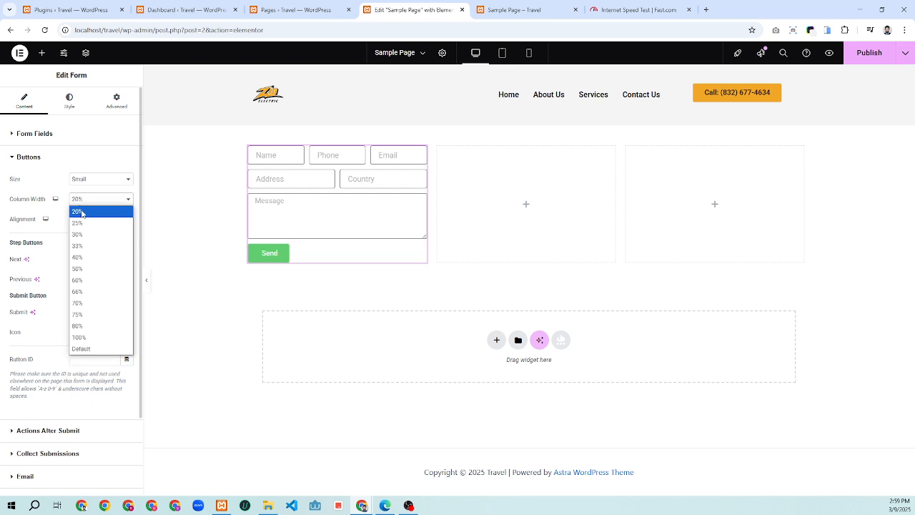
pyautogui.click(77, 223)
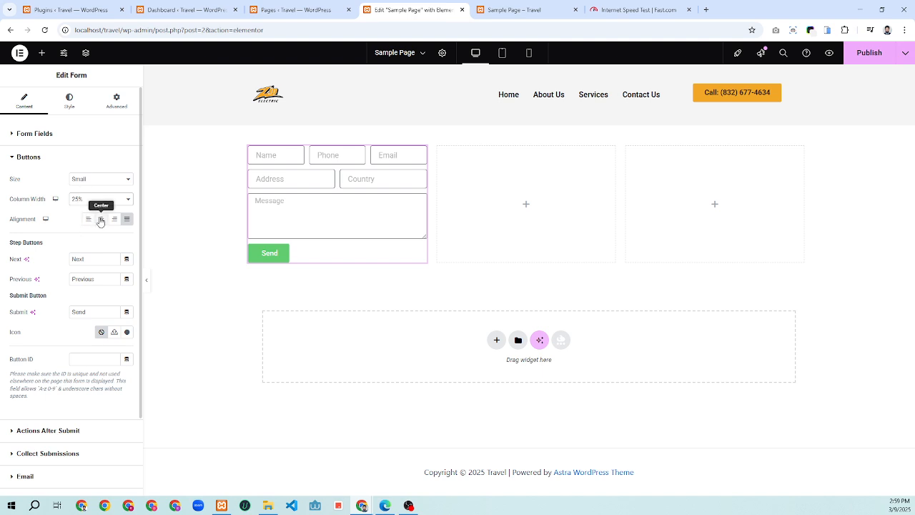
# Try center, right, left and justified alignment for the Send button at 20% column width.
pyautogui.click(101, 220)
pyautogui.click(104, 203)
pyautogui.click(86, 210)
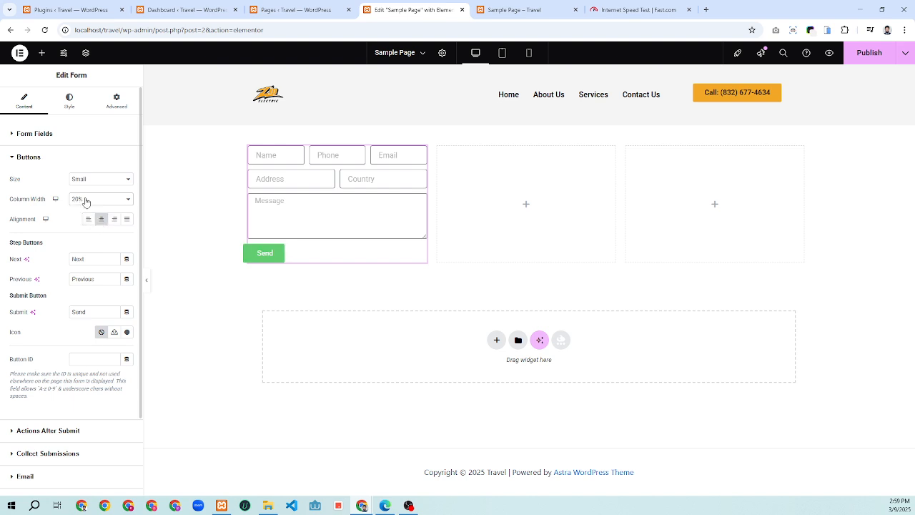
pyautogui.click(86, 202)
pyautogui.click(115, 221)
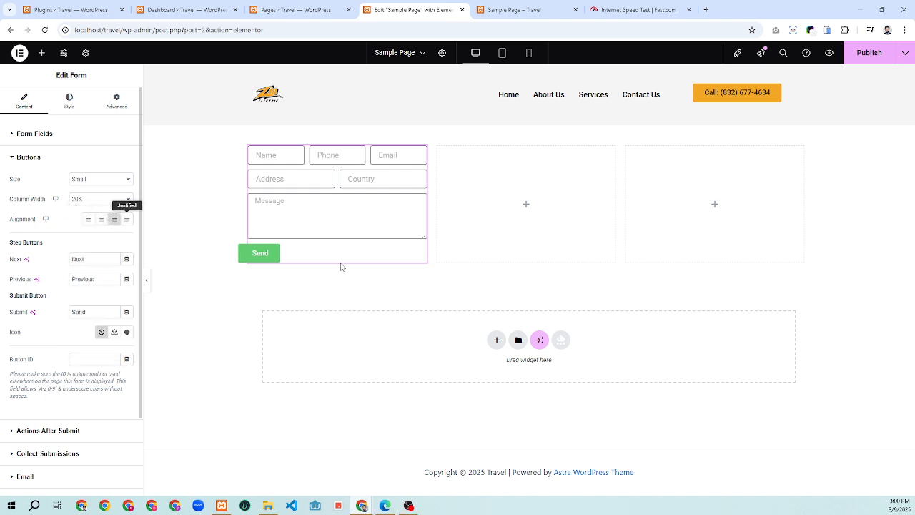
pyautogui.click(103, 221)
pyautogui.click(88, 221)
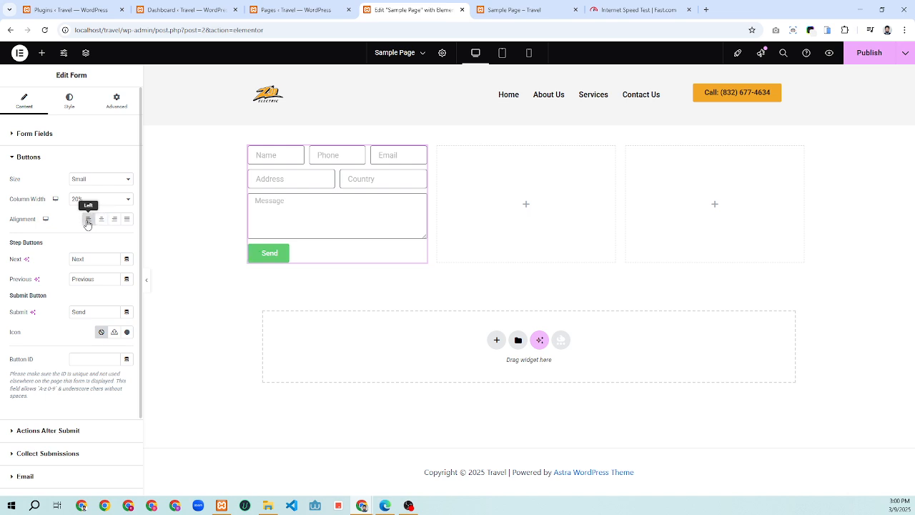
pyautogui.click(125, 219)
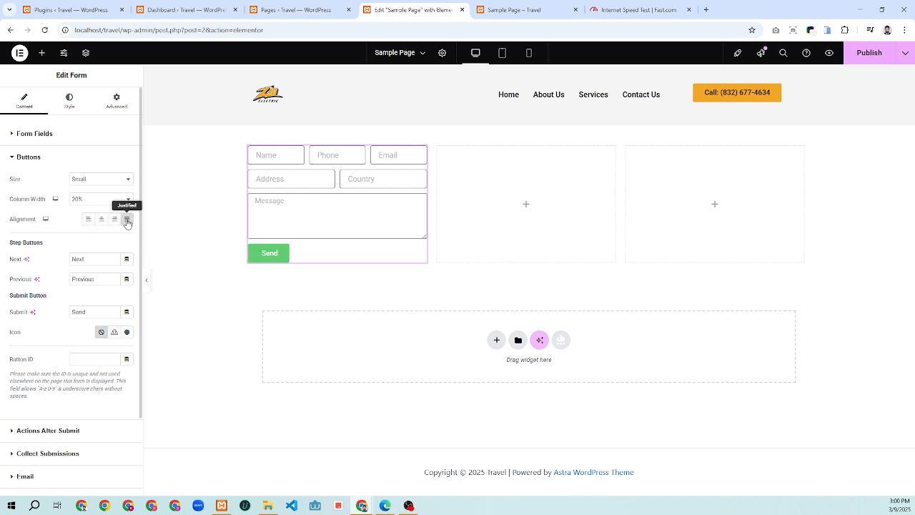
# Set the Send button's column width to 100%, compare the center and right alignments, and align it left.
pyautogui.click(99, 200)
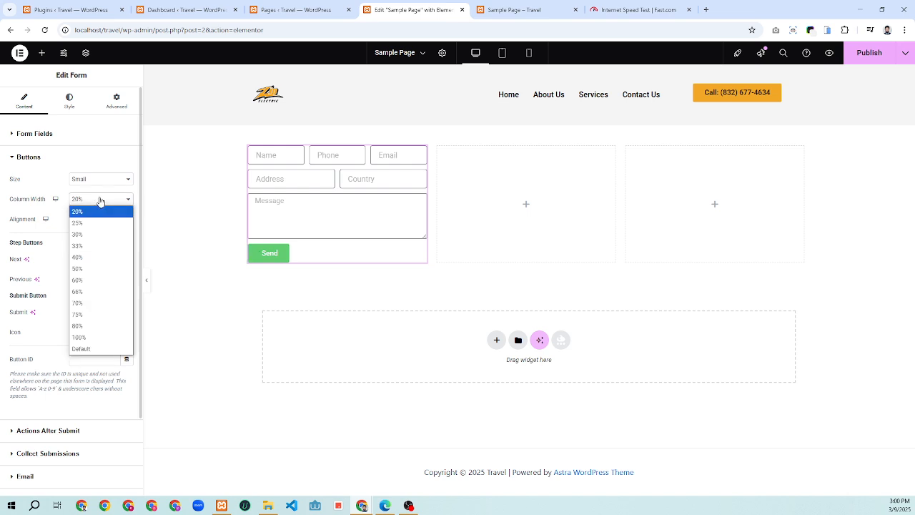
pyautogui.click(84, 337)
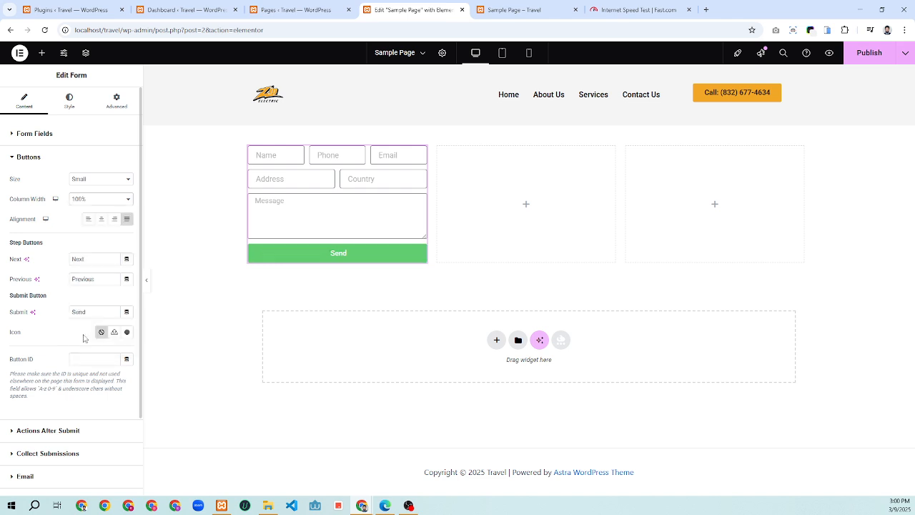
pyautogui.click(102, 219)
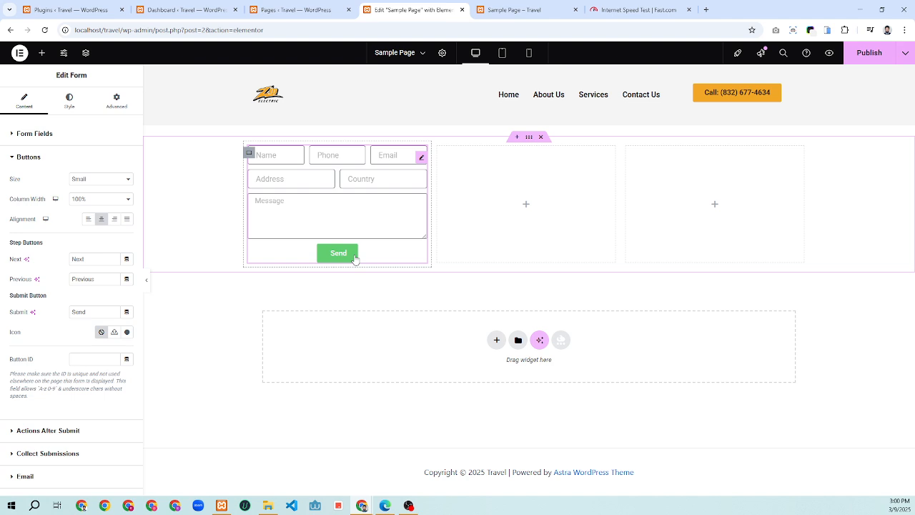
pyautogui.click(88, 219)
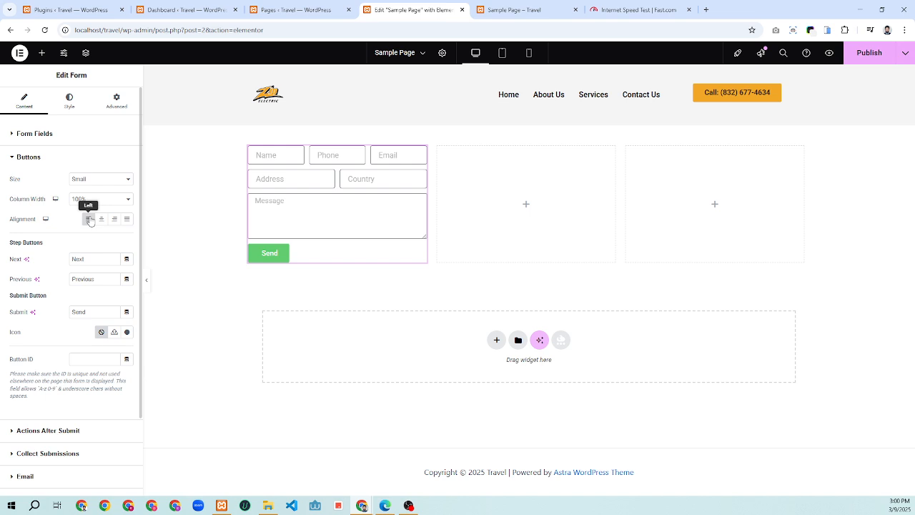
pyautogui.click(115, 220)
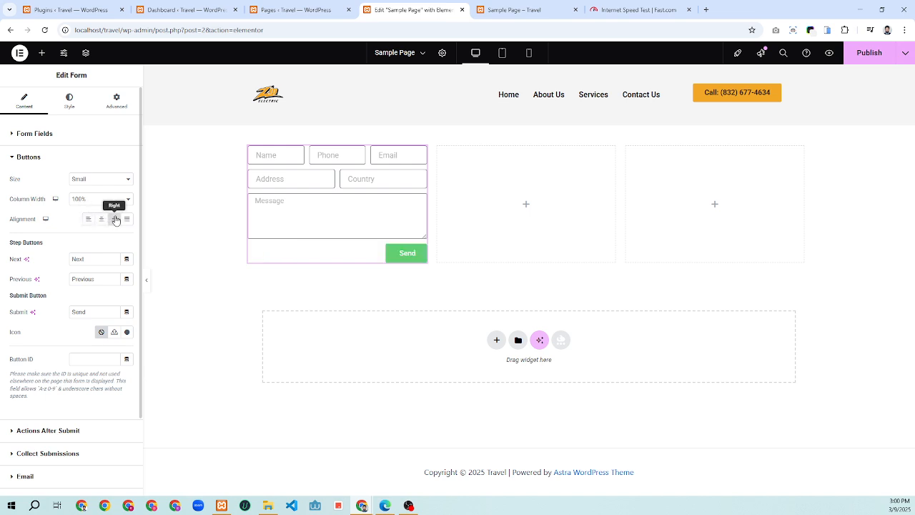
pyautogui.click(89, 220)
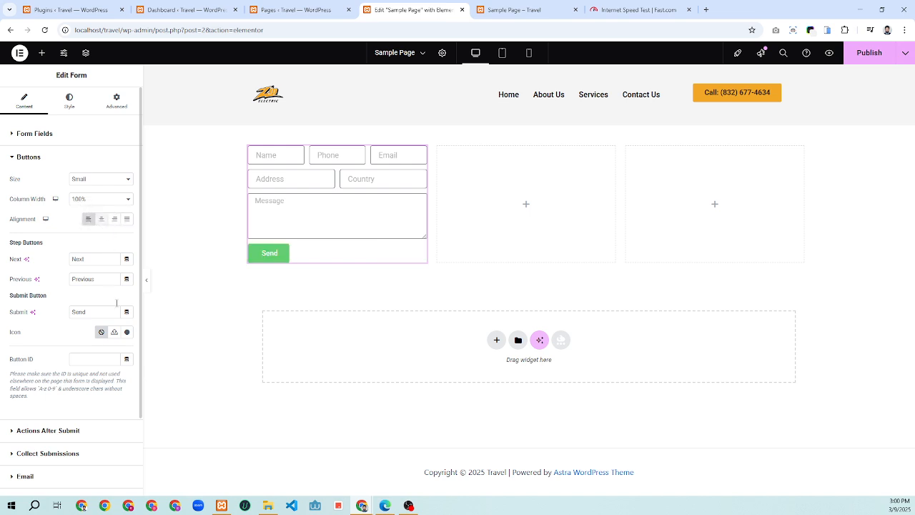
# Examine the form's submit button text and its email settings, including the recipient, subject, message and sender fields.
pyautogui.click(89, 311)
pyautogui.moveTo(89, 312); pyautogui.dragTo(69, 312)
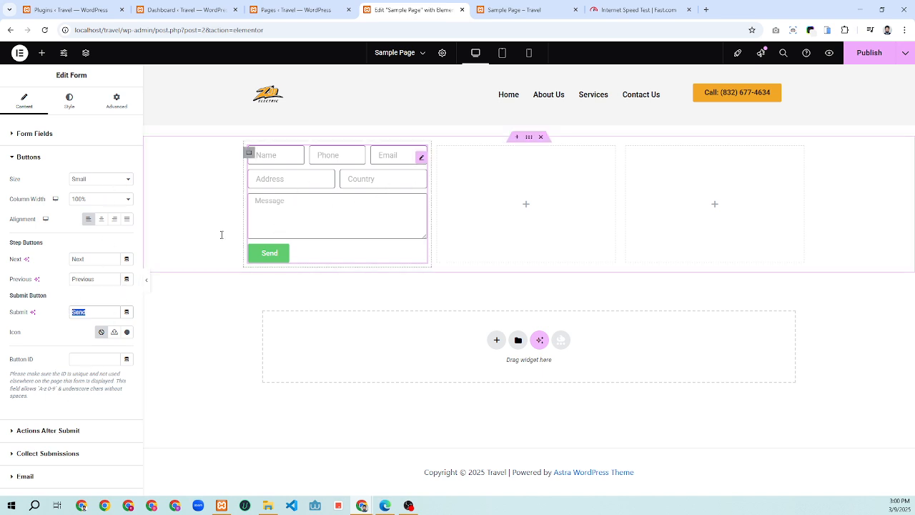
pyautogui.scroll(-2, 103, 353)
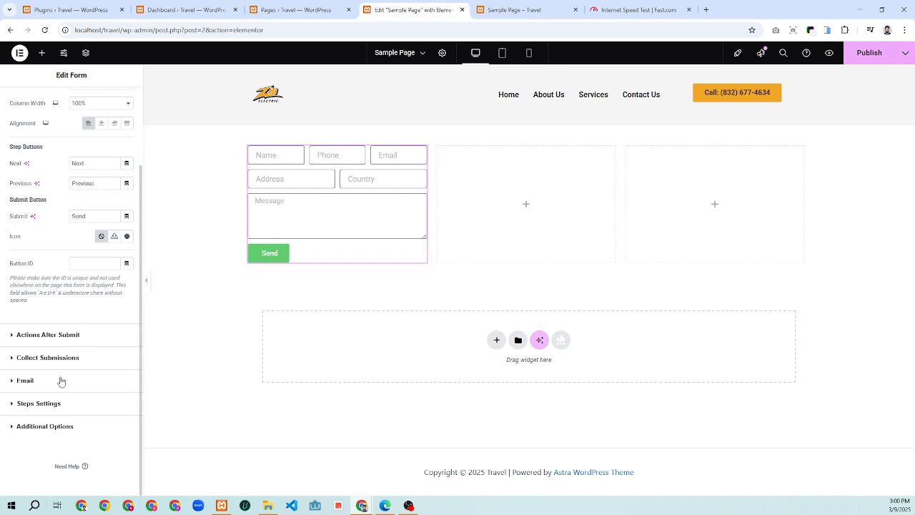
pyautogui.click(25, 380)
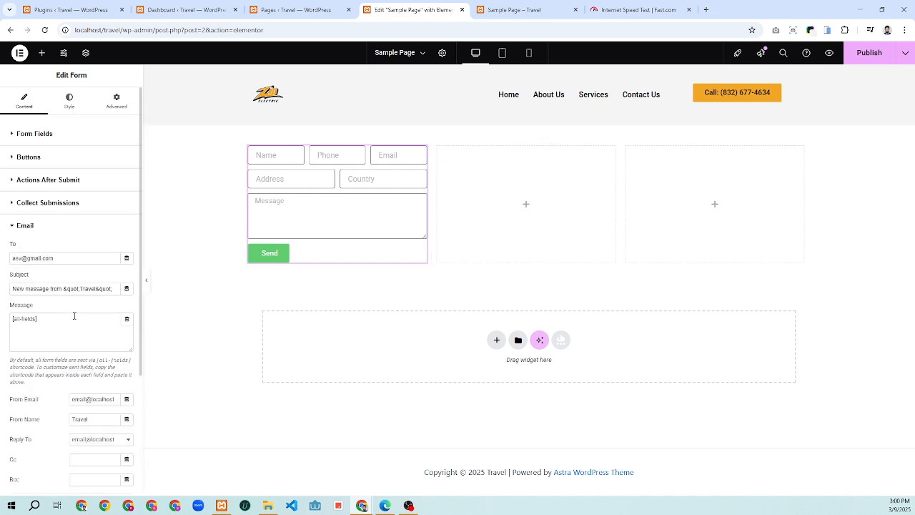
pyautogui.tripleClick(62, 257)
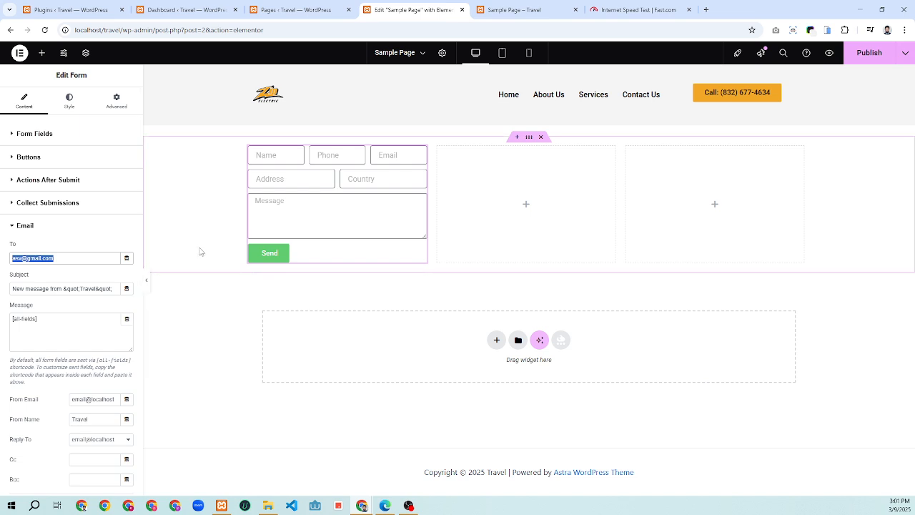
pyautogui.scroll(-3, 76, 344)
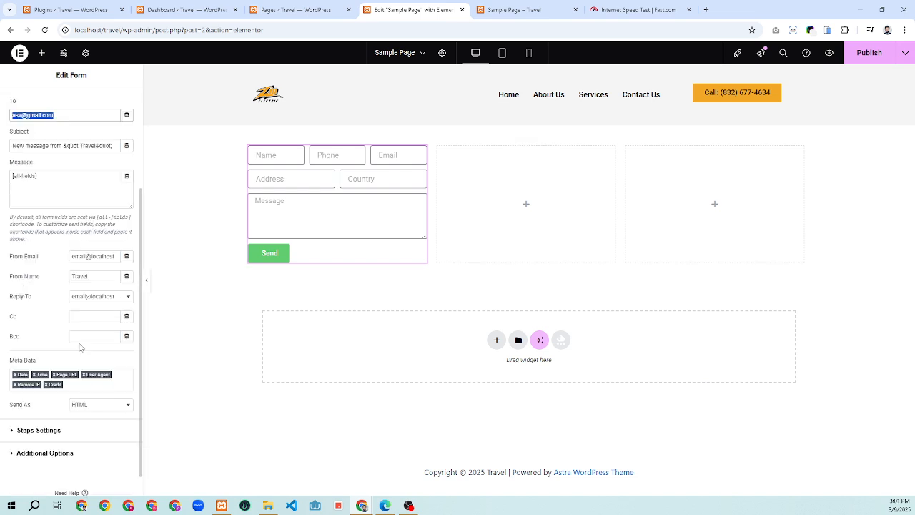
pyautogui.scroll(3, 81, 343)
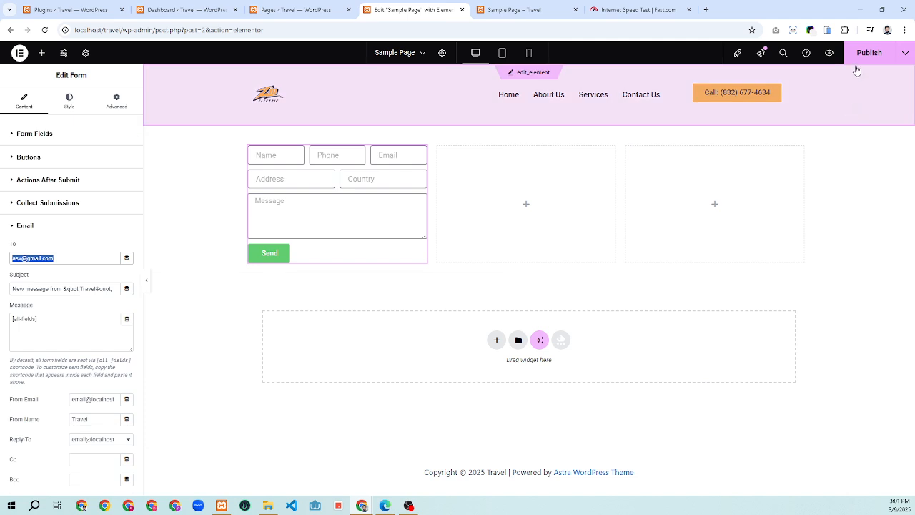
# Publish the page and select the Gallery widget in the page structure to view its settings.
pyautogui.click(866, 61)
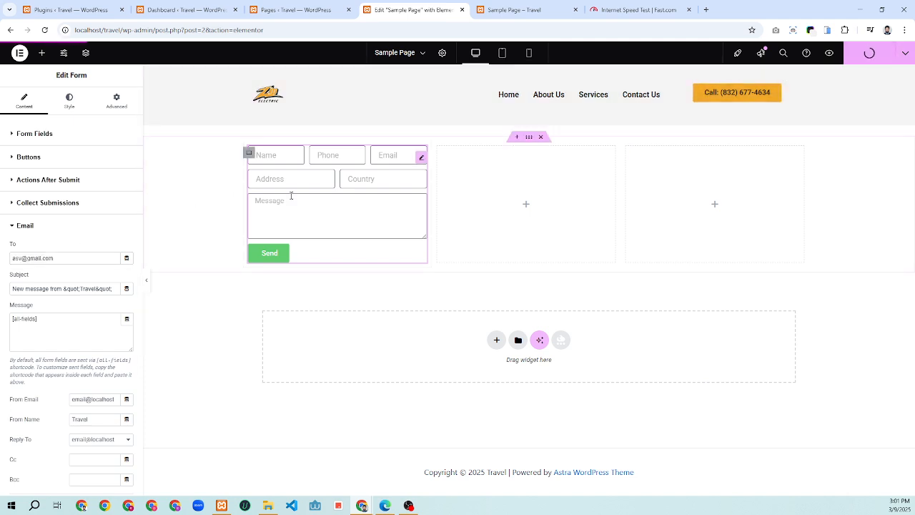
pyautogui.click(85, 52)
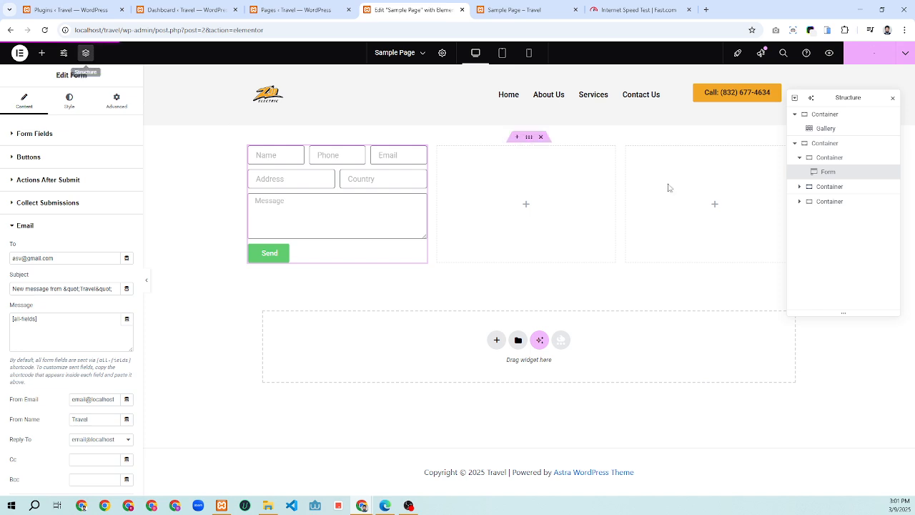
pyautogui.click(826, 128)
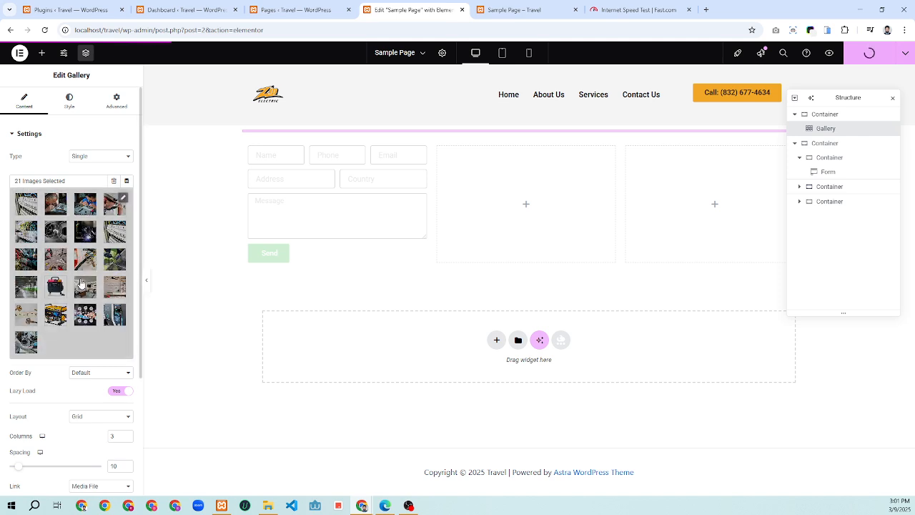
pyautogui.scroll(-3, 105, 333)
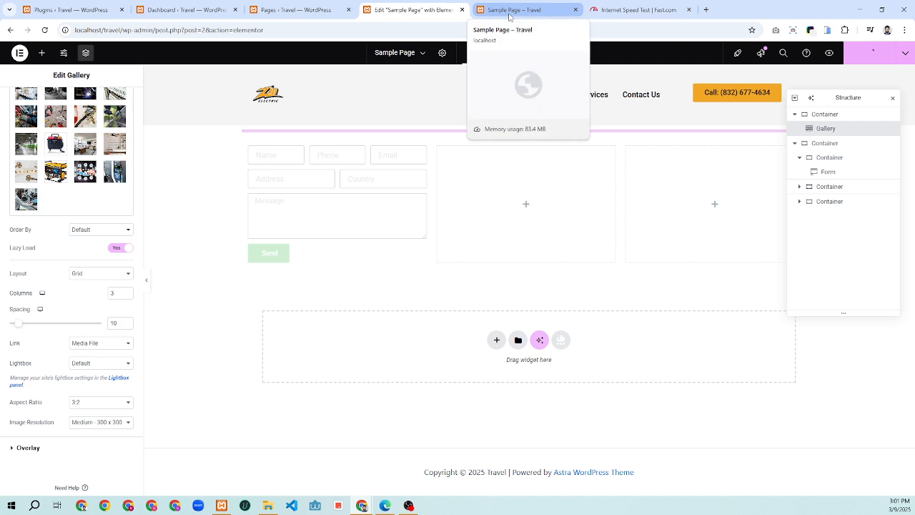
# Reload the Sample Page preview and return to the Elementor editor.
pyautogui.click(509, 10)
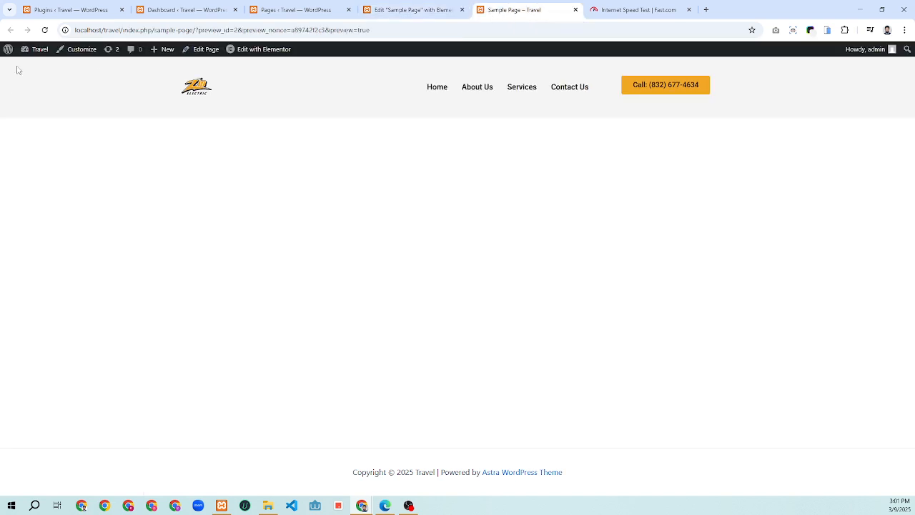
pyautogui.click(44, 30)
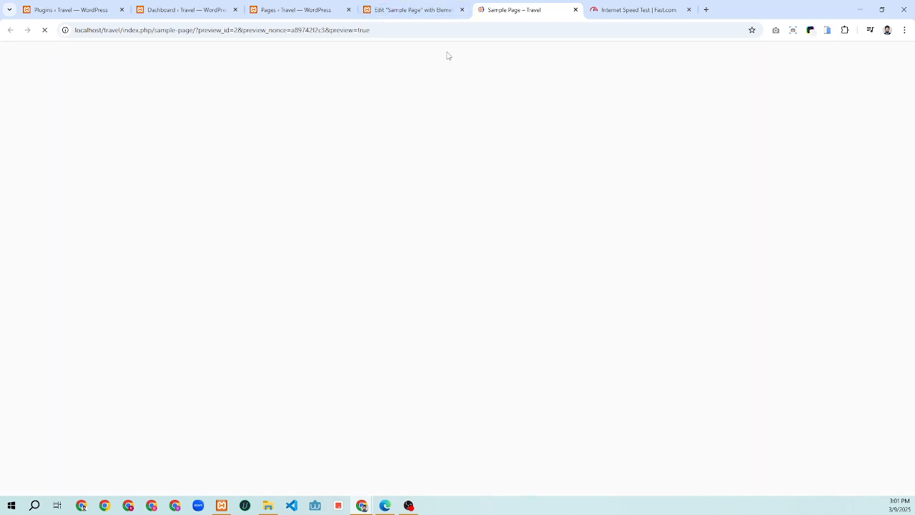
pyautogui.click(415, 11)
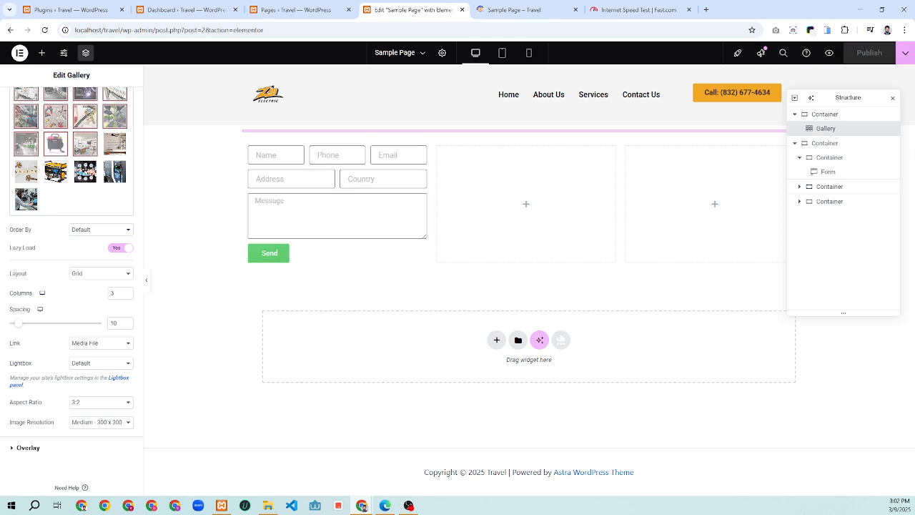